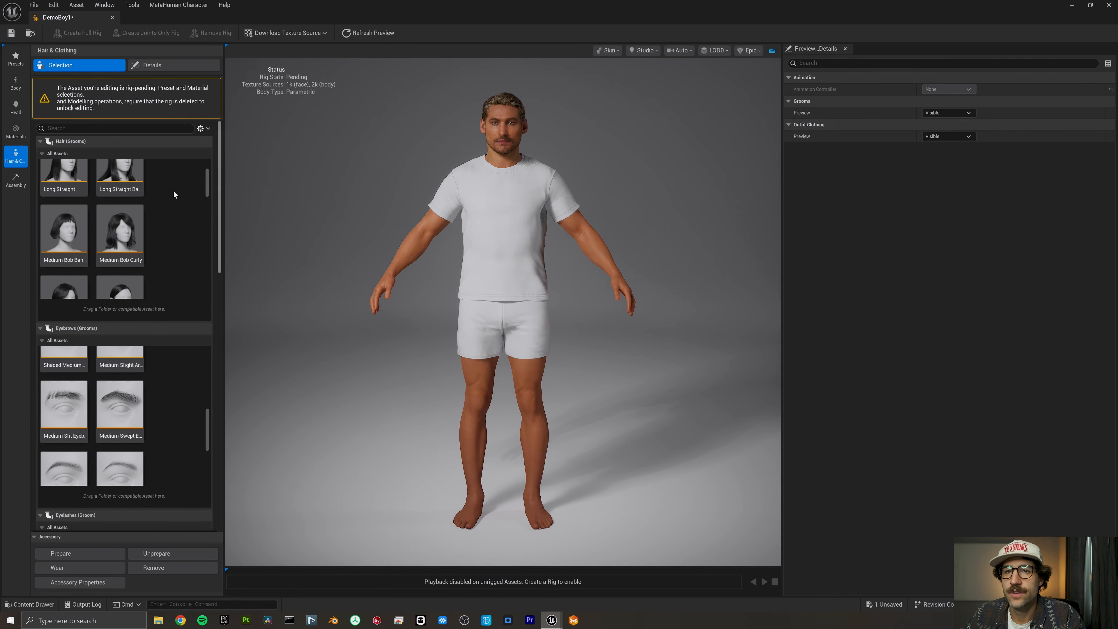
- Take the white T-shirt and shorts outfit off the MetaHuman and save the DemoBoy1 asset
drag(220, 166, 223, 444)
click(61, 410)
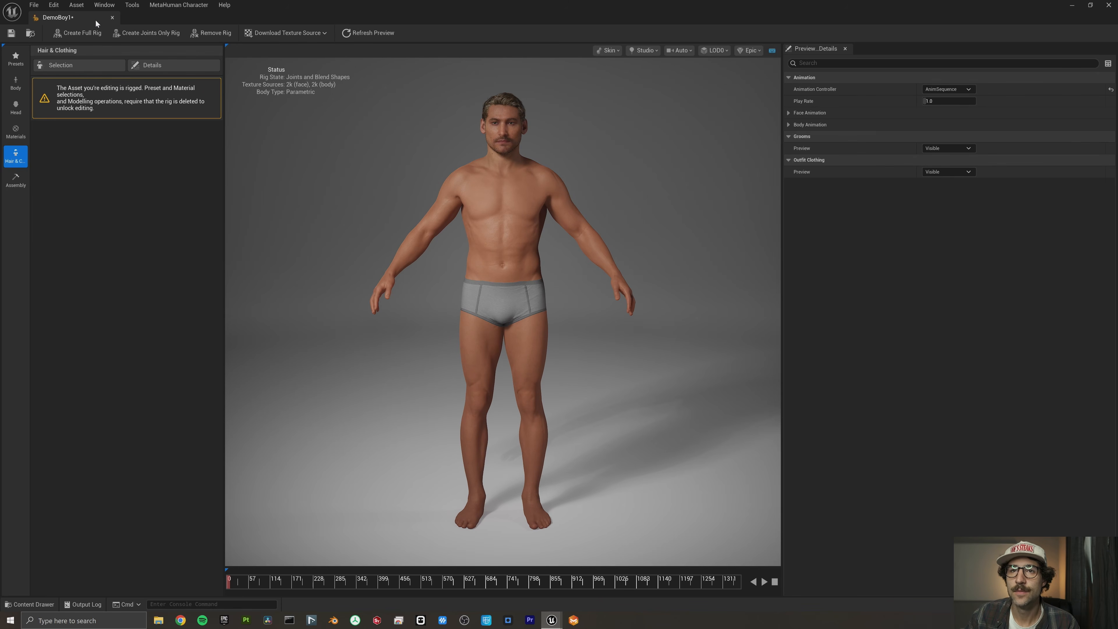
key(ctrl+s)
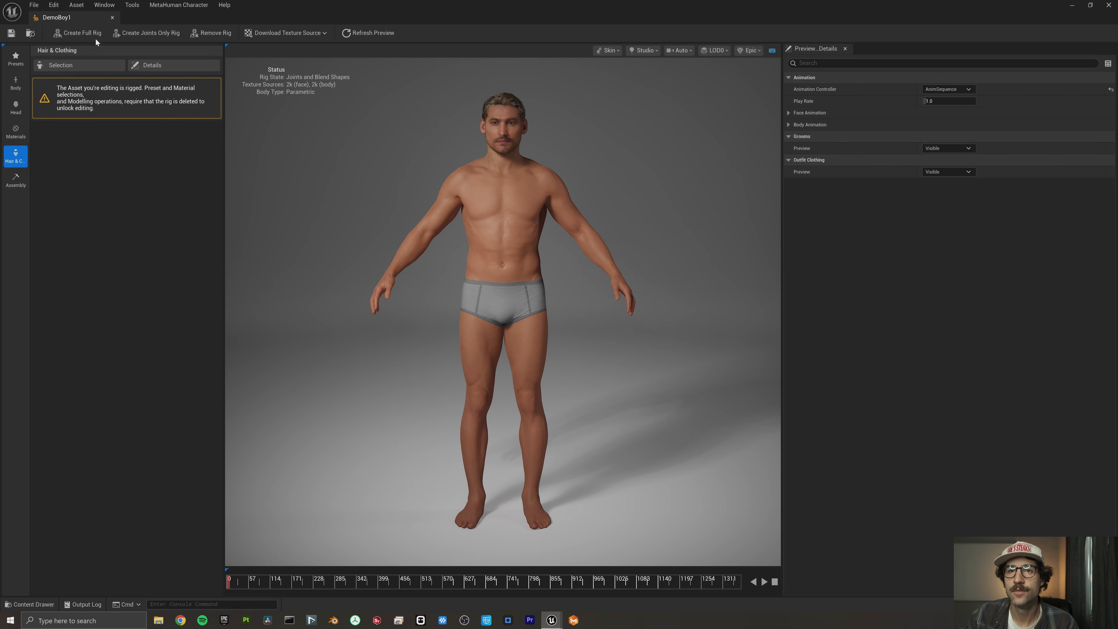
- Export the character's combined skeletal mesh as demoboy_skeleton_for_MD into the custom_clothes_tutorial folder
click(167, 5)
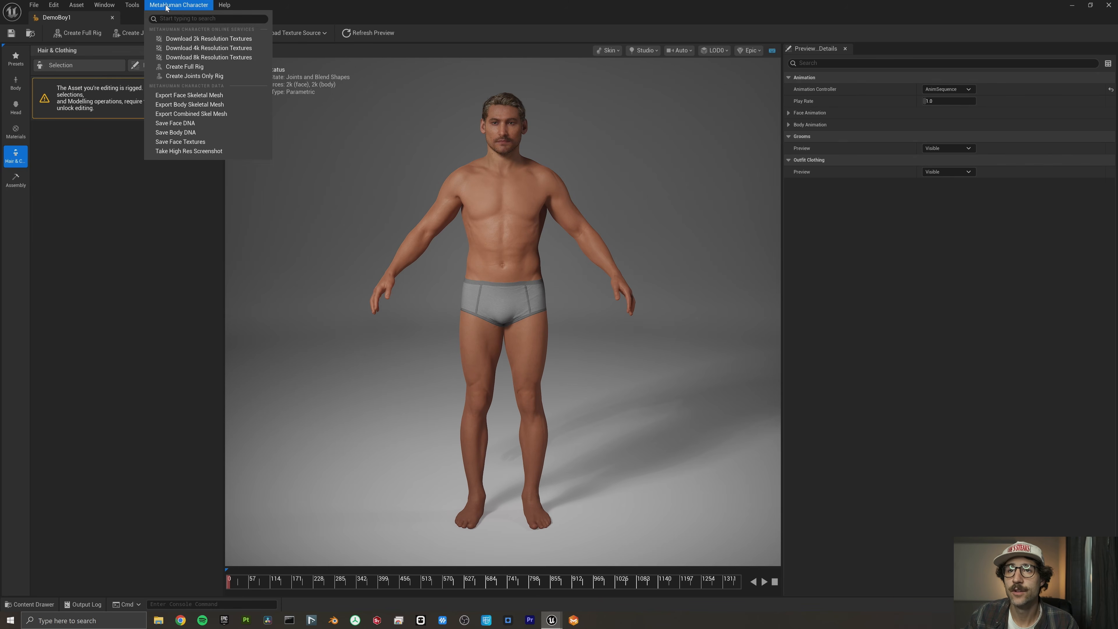
click(191, 113)
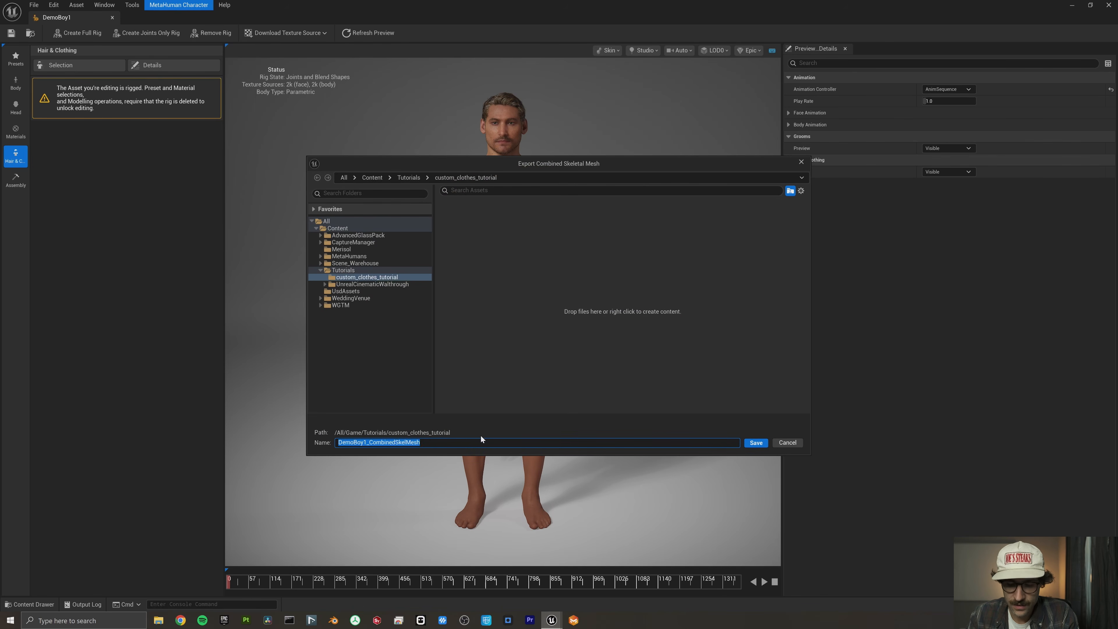
text(demoboy_skeleton_for_MD)
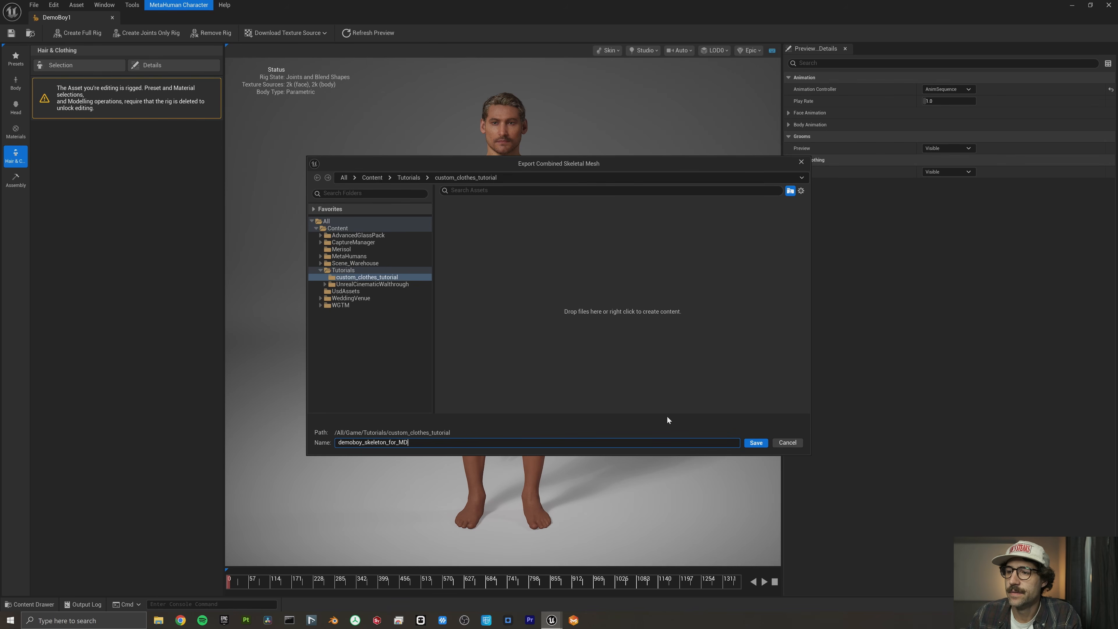
click(756, 442)
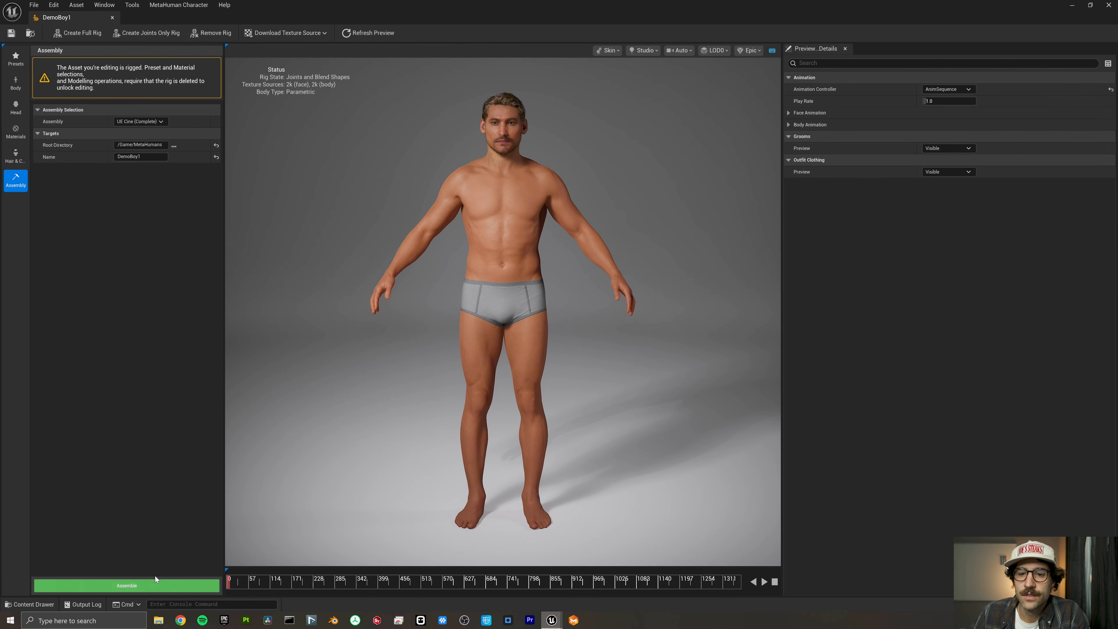
- Assemble DemoBoy1 with the UE Cine (Complete) assembly and place BP_DemoBoy1 from the MetaHumans/DemoBoy1 folder in the level
click(155, 587)
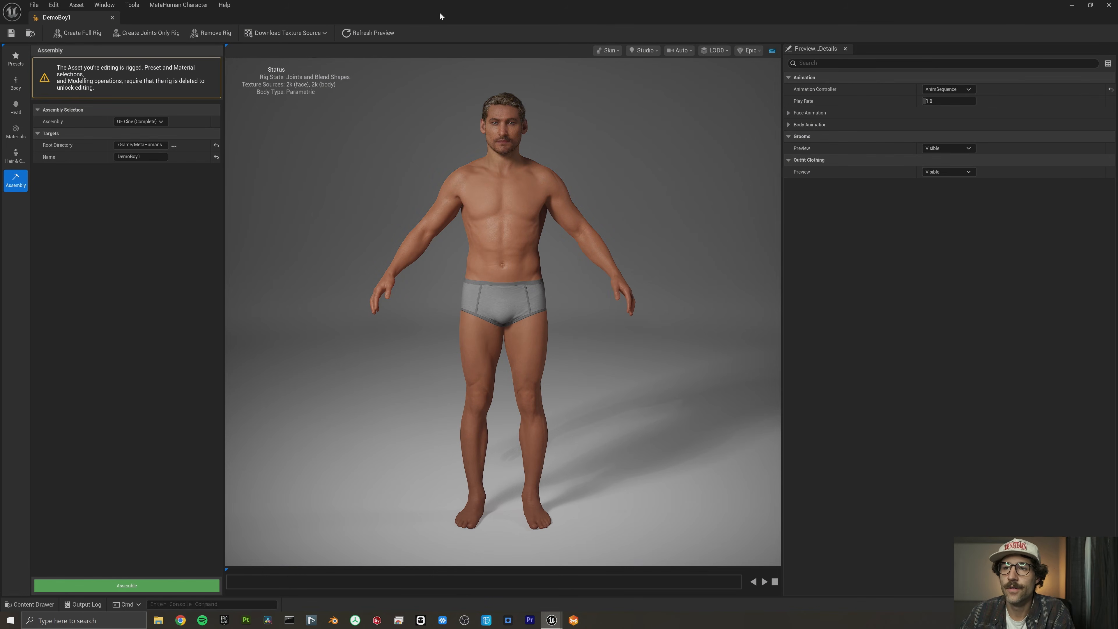
click(1072, 5)
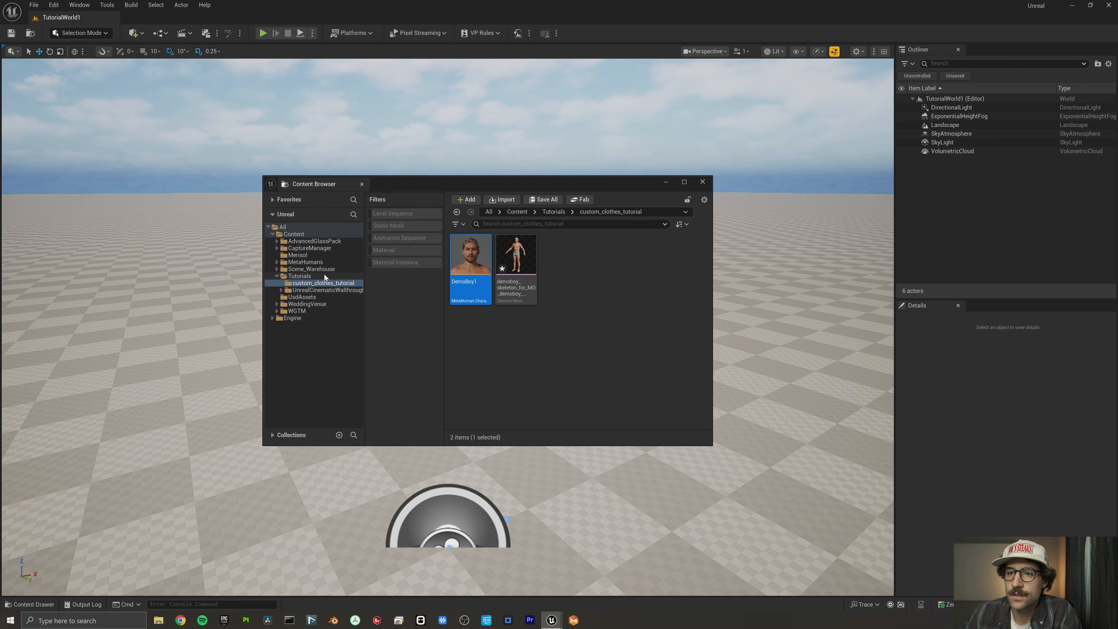
click(317, 263)
double_click(518, 257)
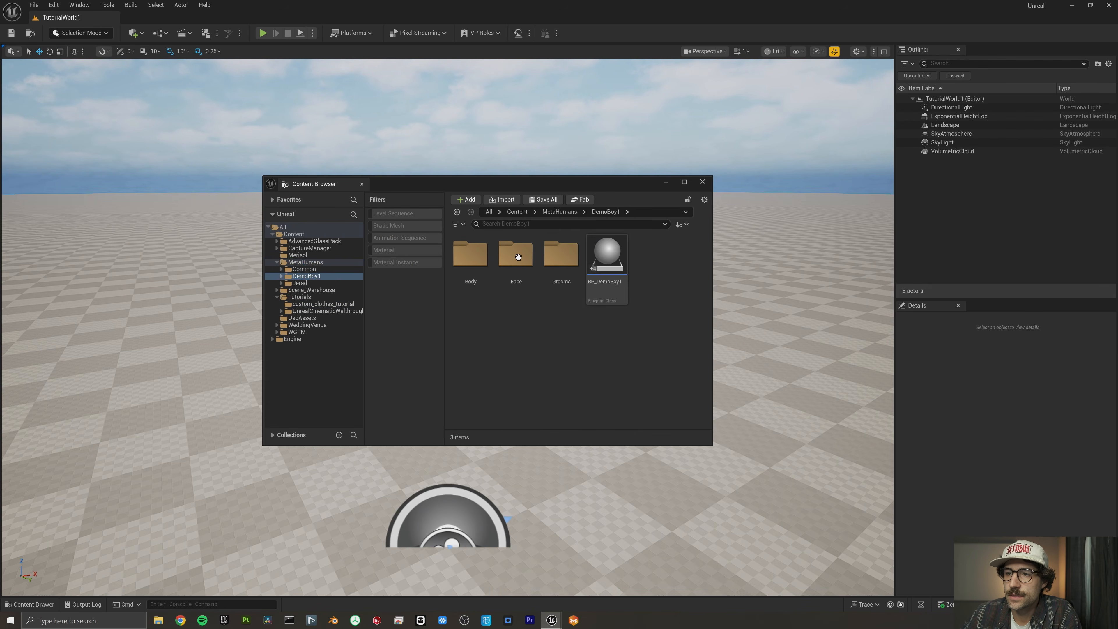
drag(603, 201, 381, 205)
drag(388, 261, 572, 412)
drag(572, 412, 573, 412)
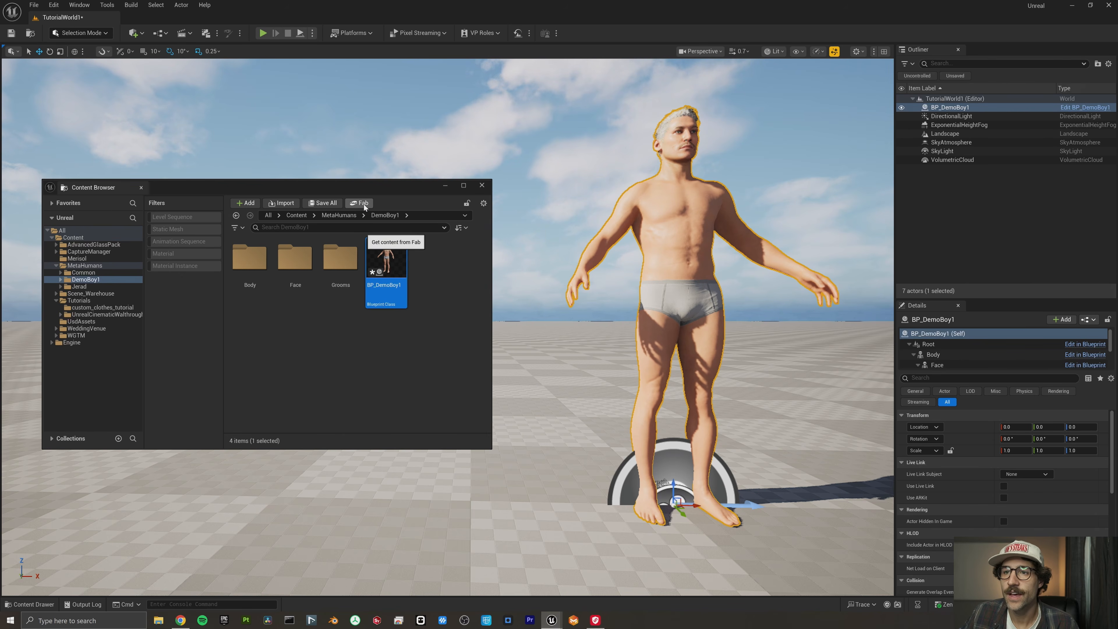
- Search Fab for livesync and view the product page of CLO/MD LiveSync
click(364, 205)
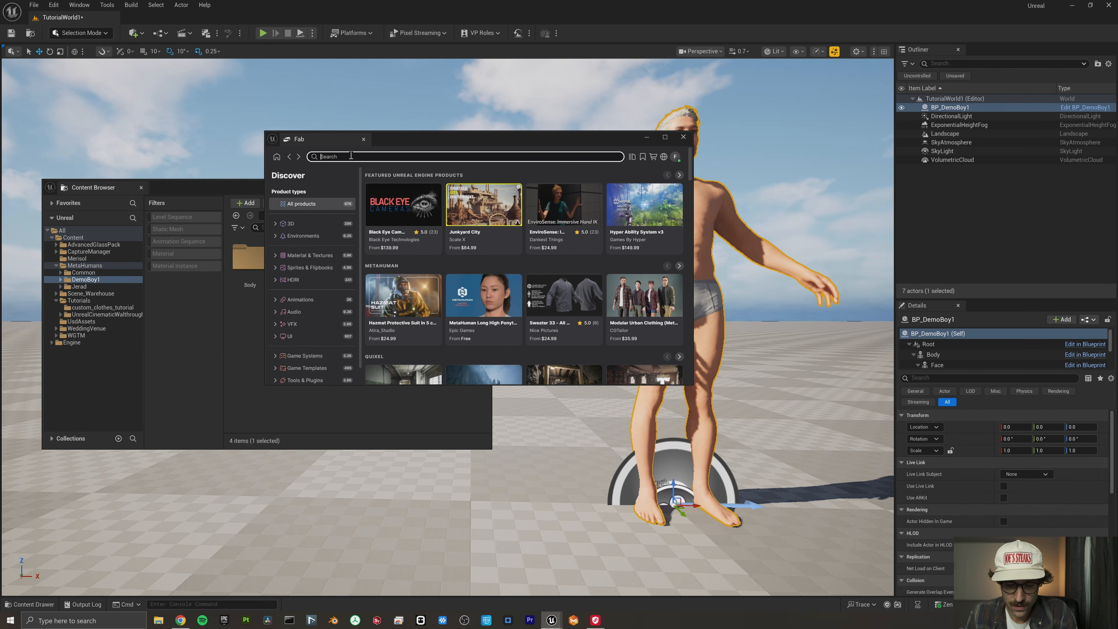
text(livesync)
key(Return)
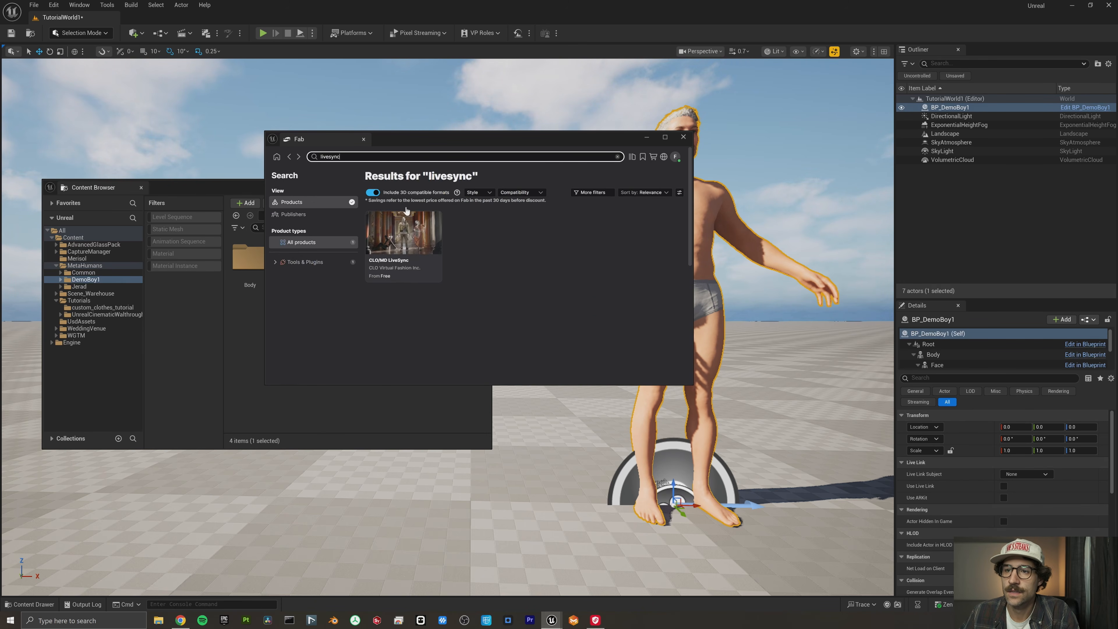
click(414, 270)
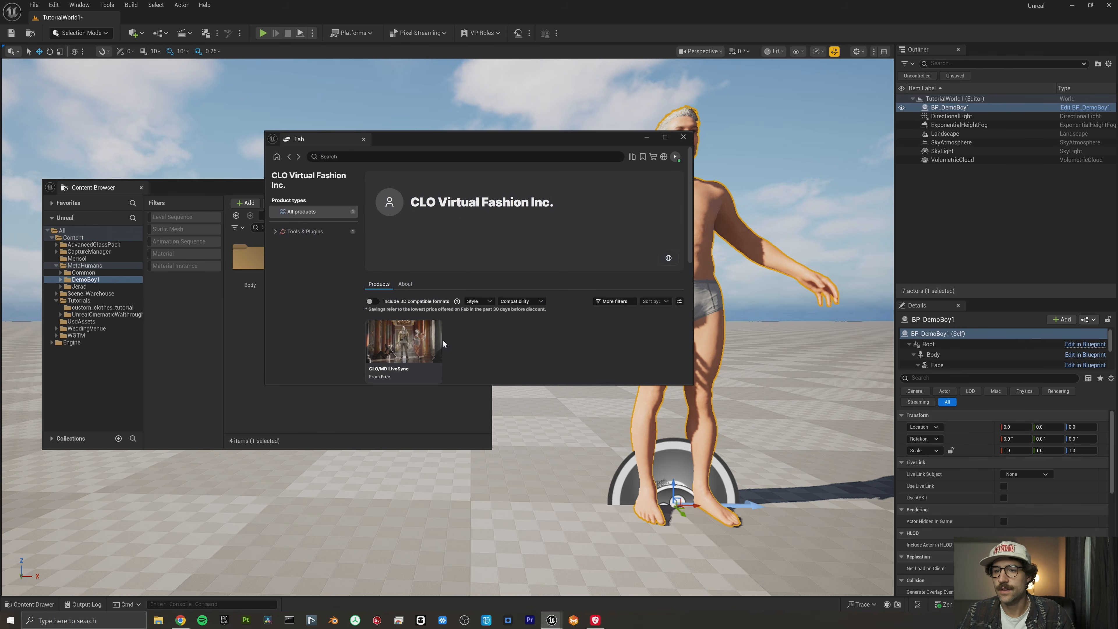
click(416, 343)
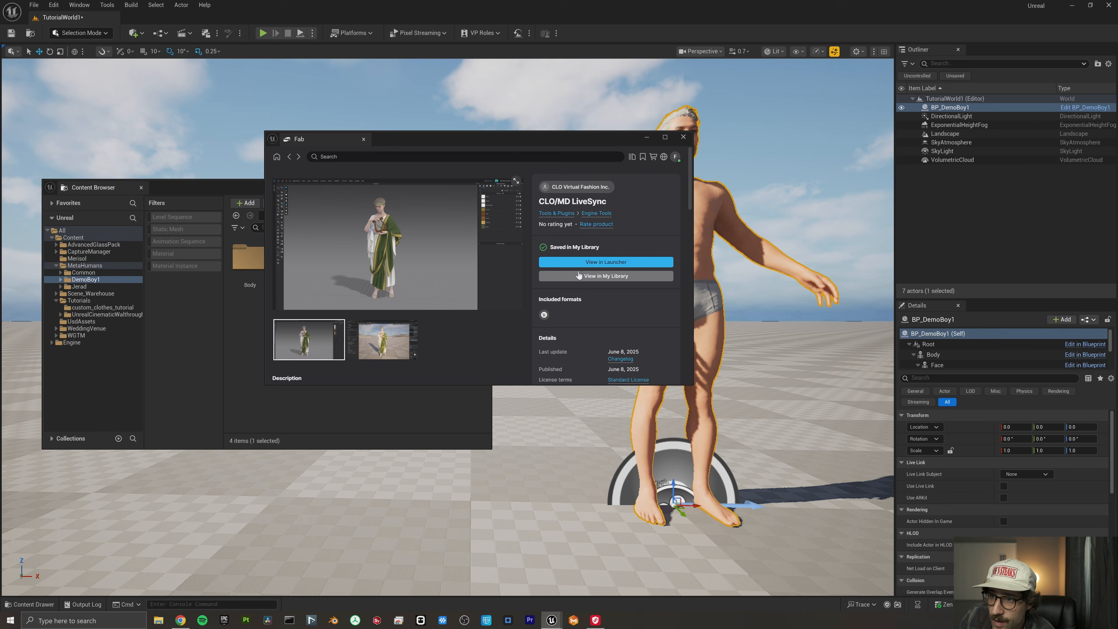
scroll(593, 266, down, 1)
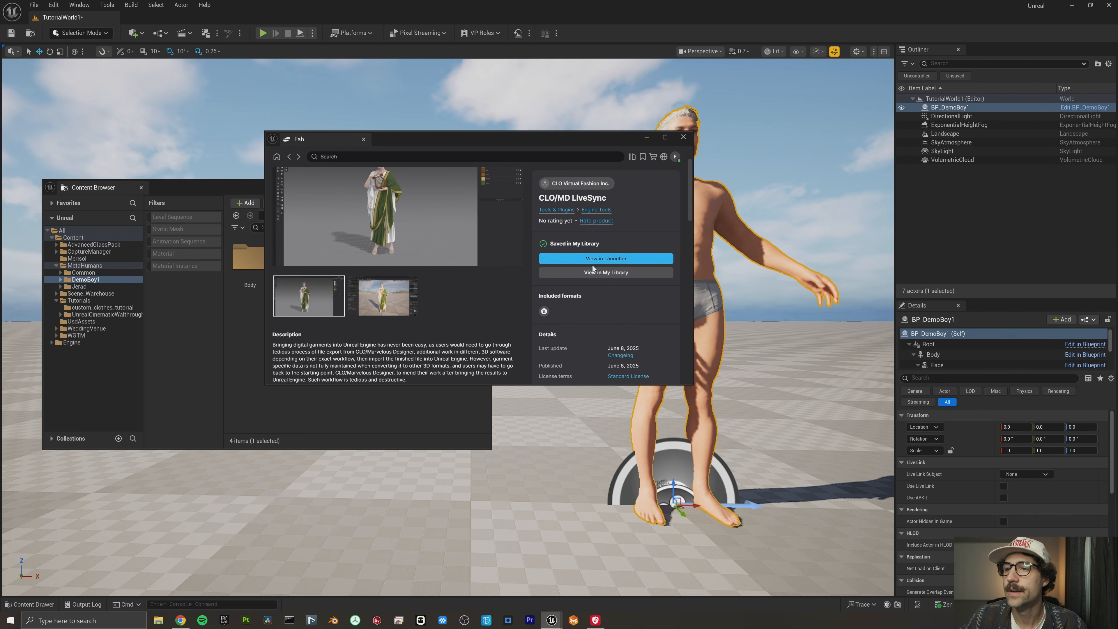
- Try to install the CLO/MD LiveSync plugin to the engine from the Fab Library in the Epic Games Launcher
click(592, 259)
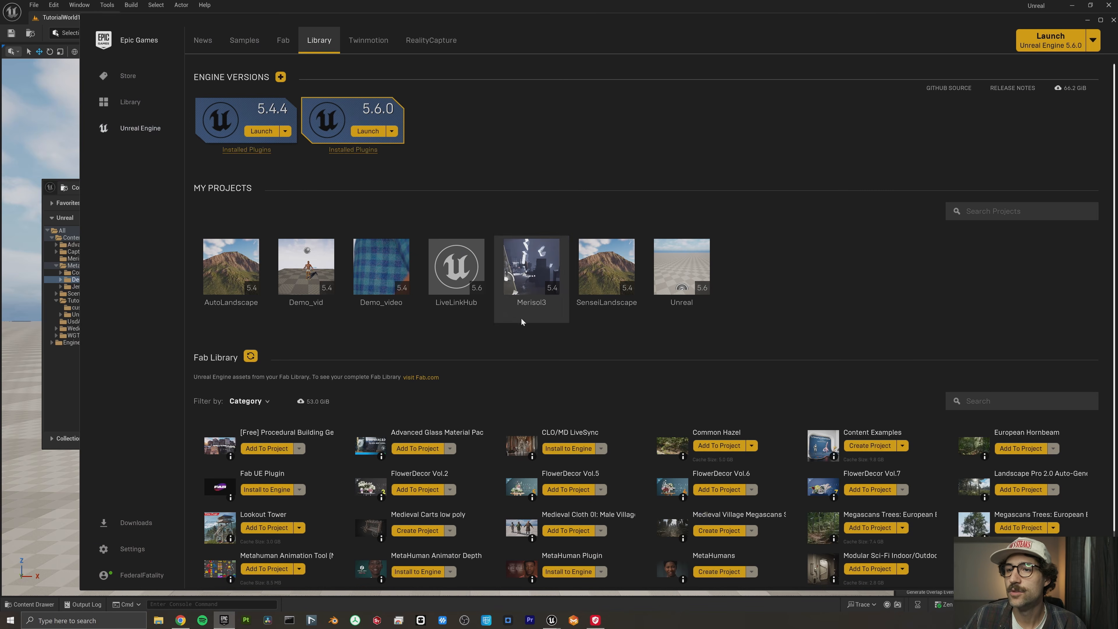
scroll(325, 362, down, 1)
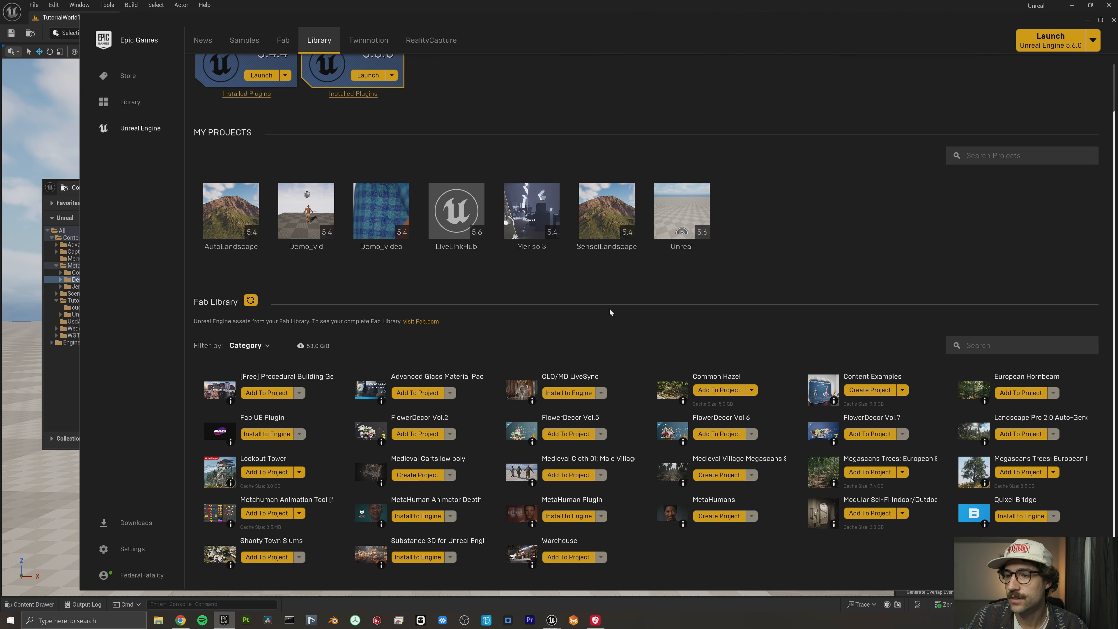
click(568, 392)
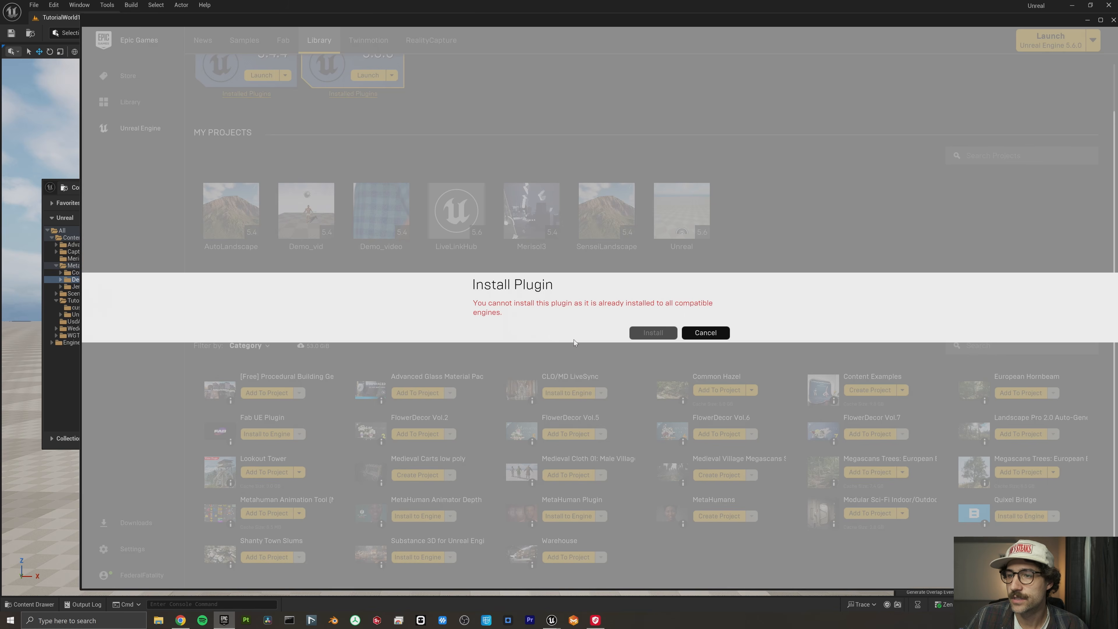
click(693, 334)
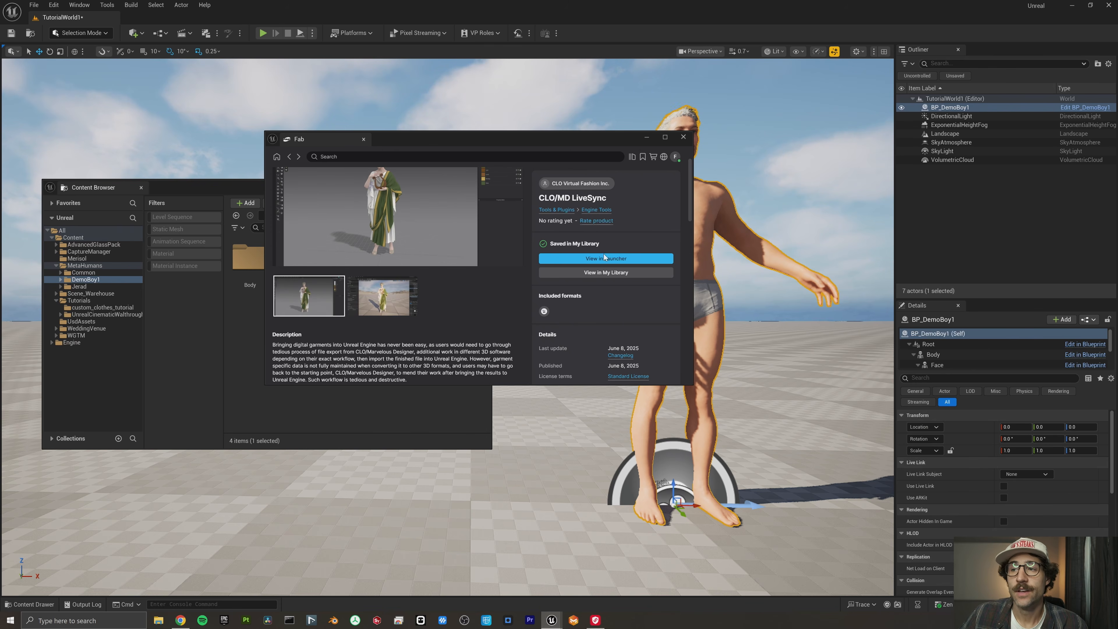
- Check the project's plugin list for livesync to see whether CLO/Marvelous Designer LiveSync is enabled
click(646, 136)
click(53, 5)
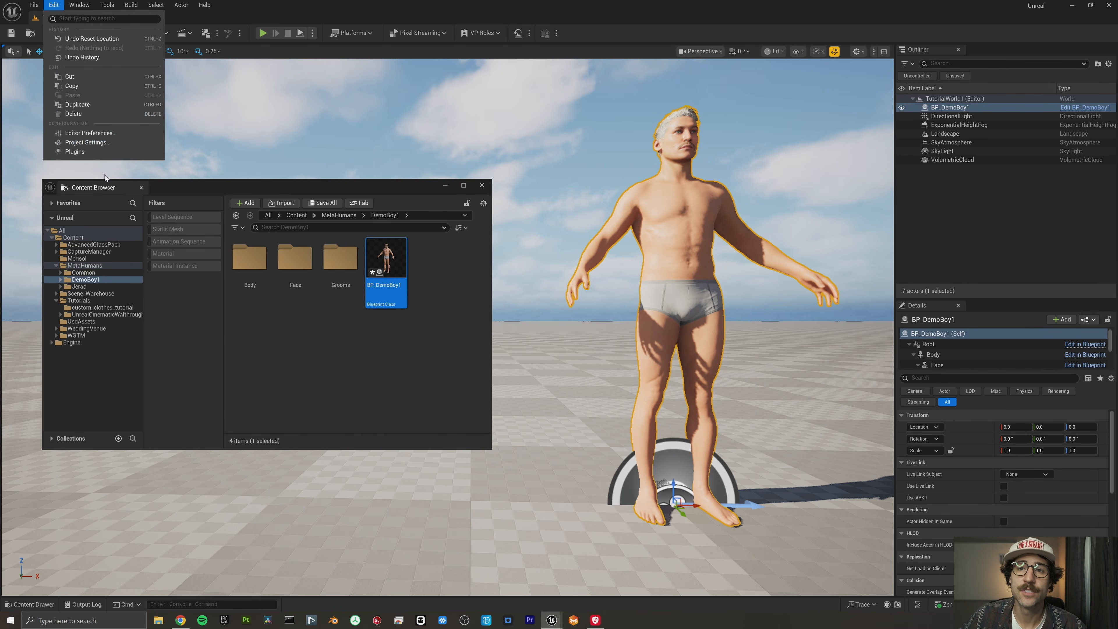
click(102, 155)
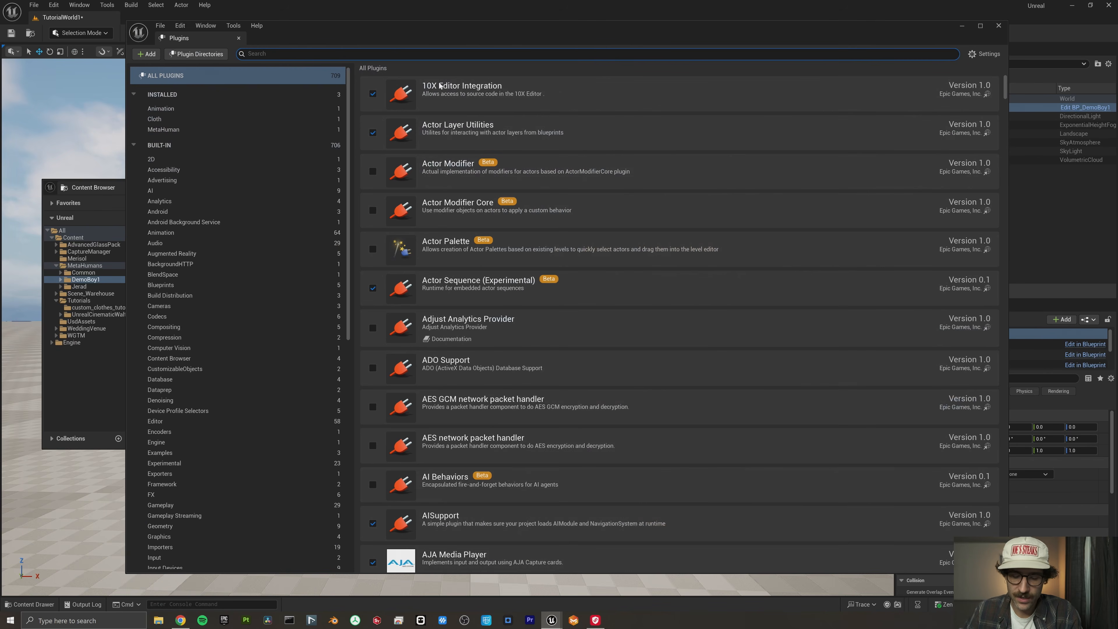
key(BackSpace)
key(BackSpace)
key(BackSpace)
key(BackSpace)
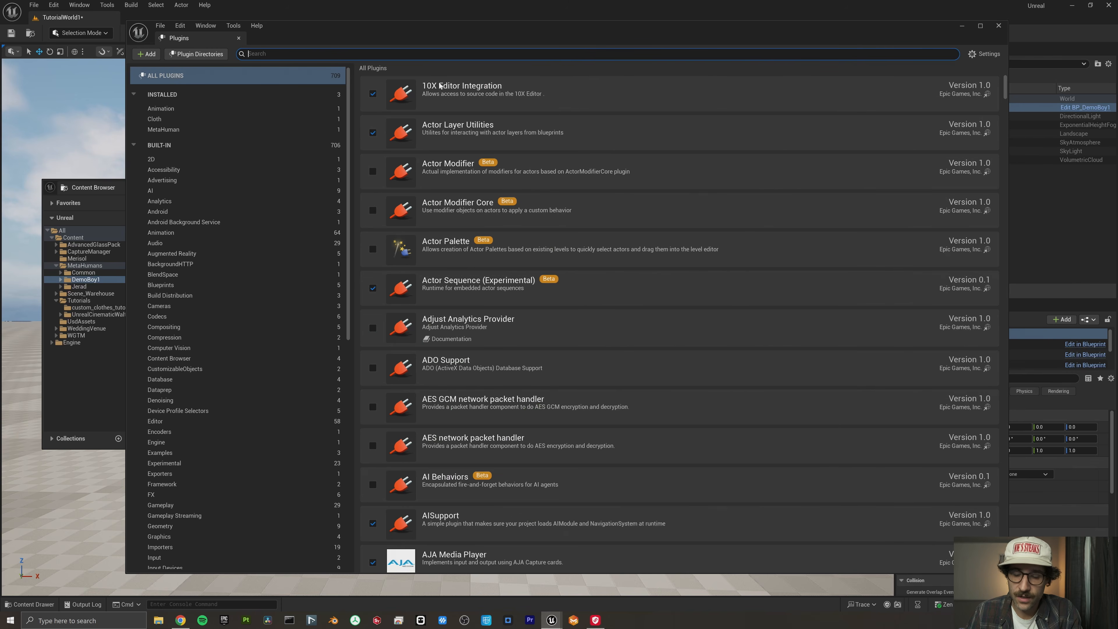
text(li)
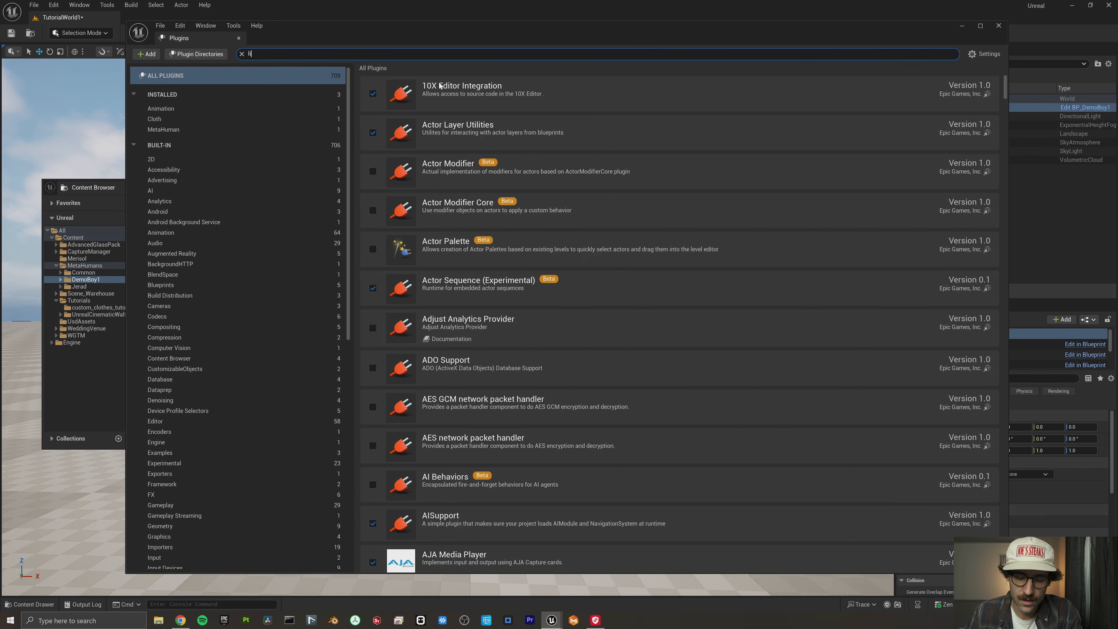
text(vesync)
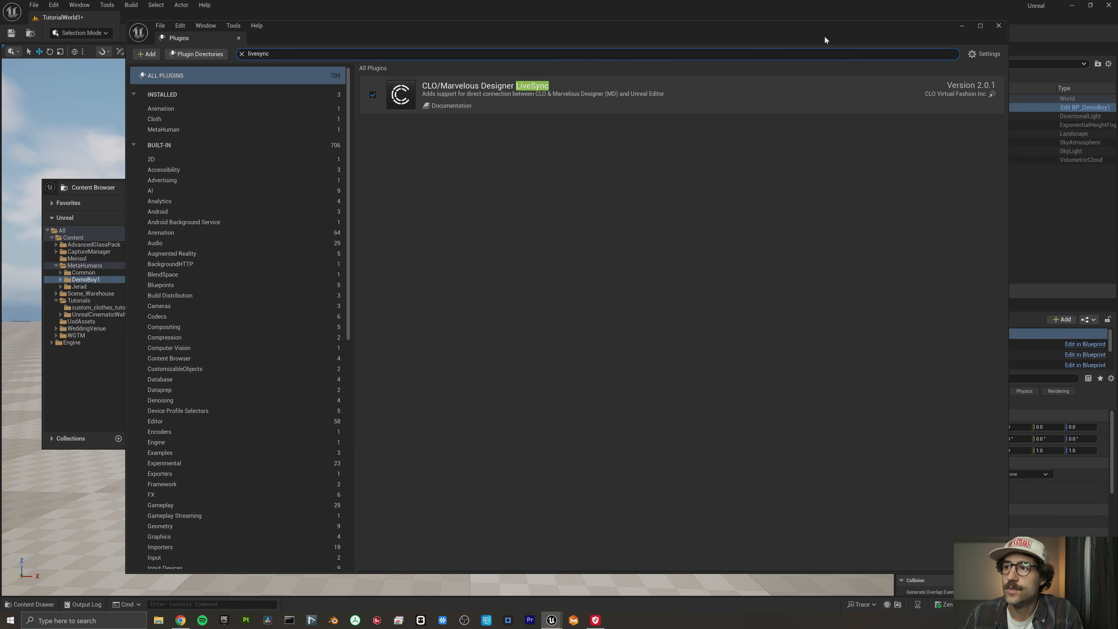
click(991, 29)
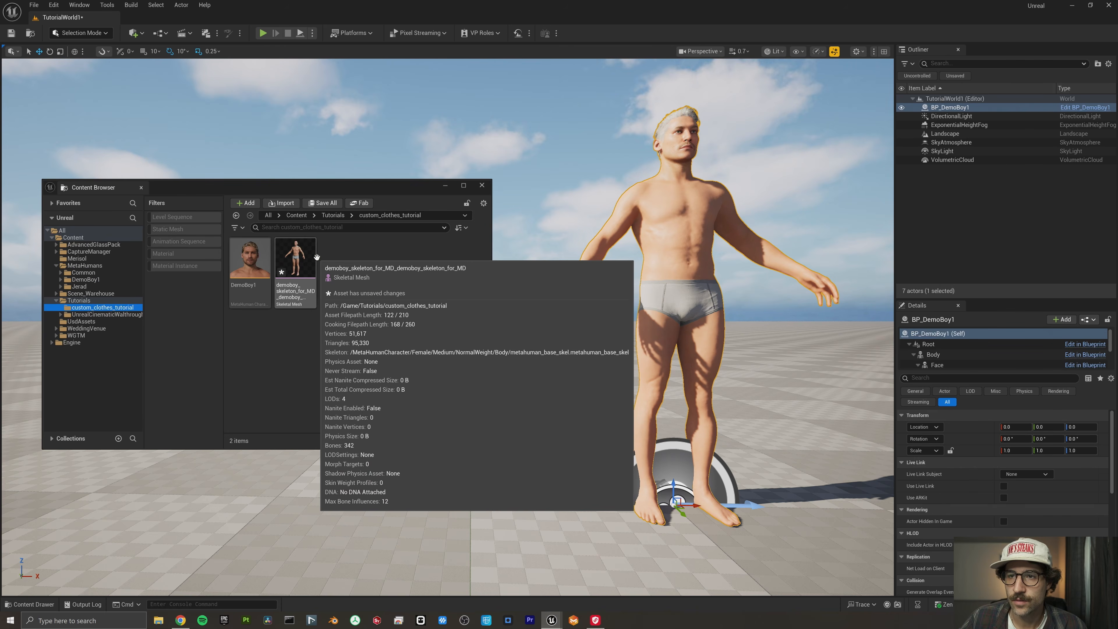
- Create an animation from the reference pose of demoboy_skeleton_for_MD, named DemoBoy_anim_for_MD, in the custom_clothes_tutorial folder
click(302, 264)
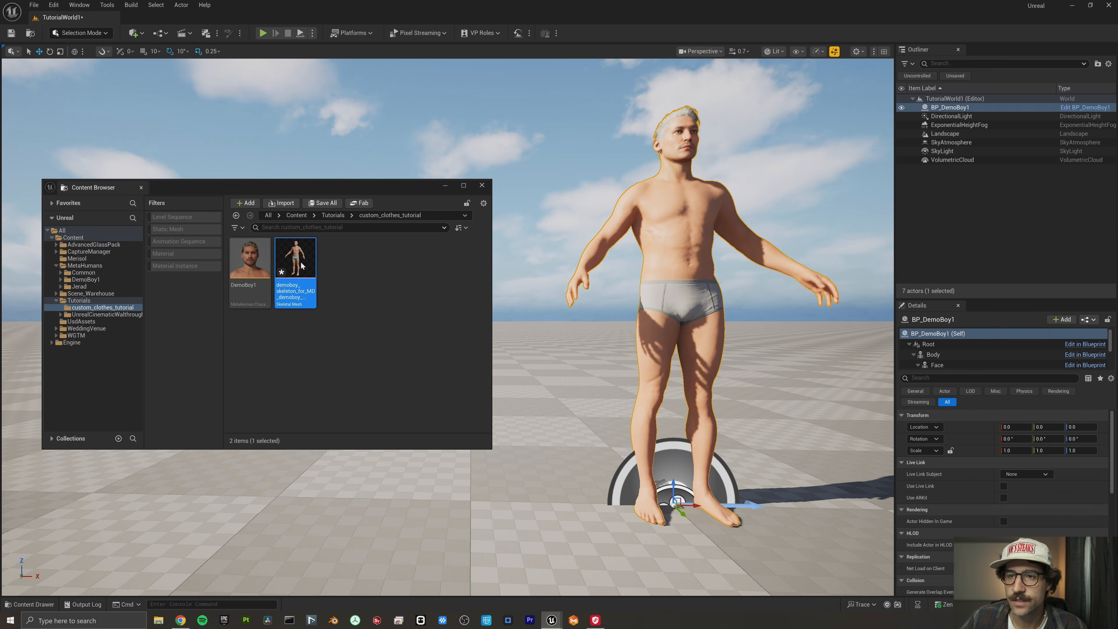
double_click(301, 264)
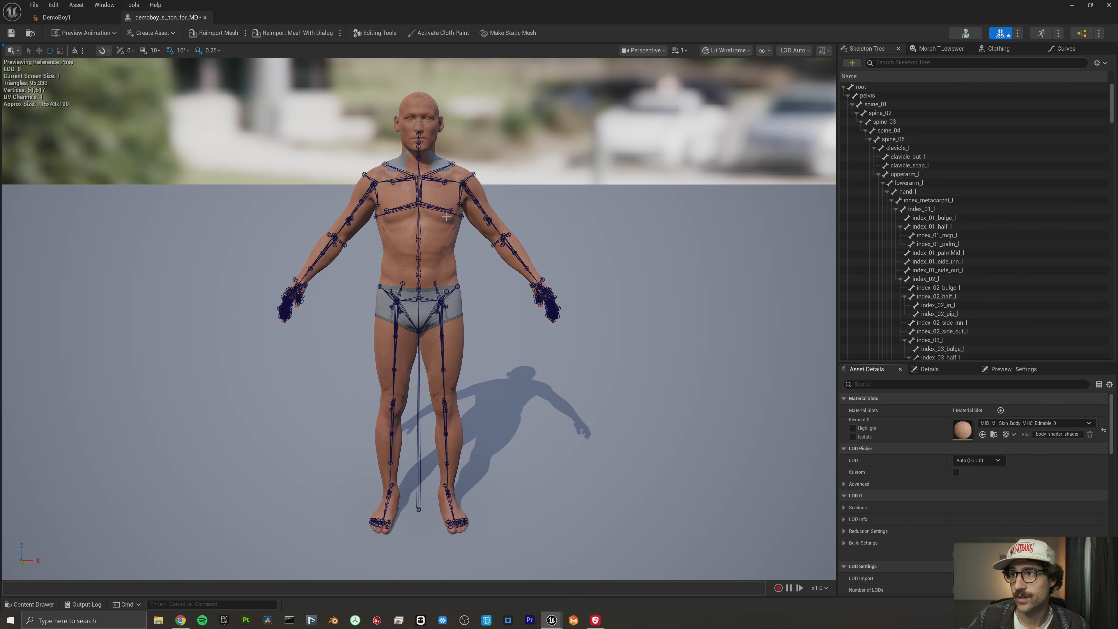
click(166, 32)
mouse_move(162, 57)
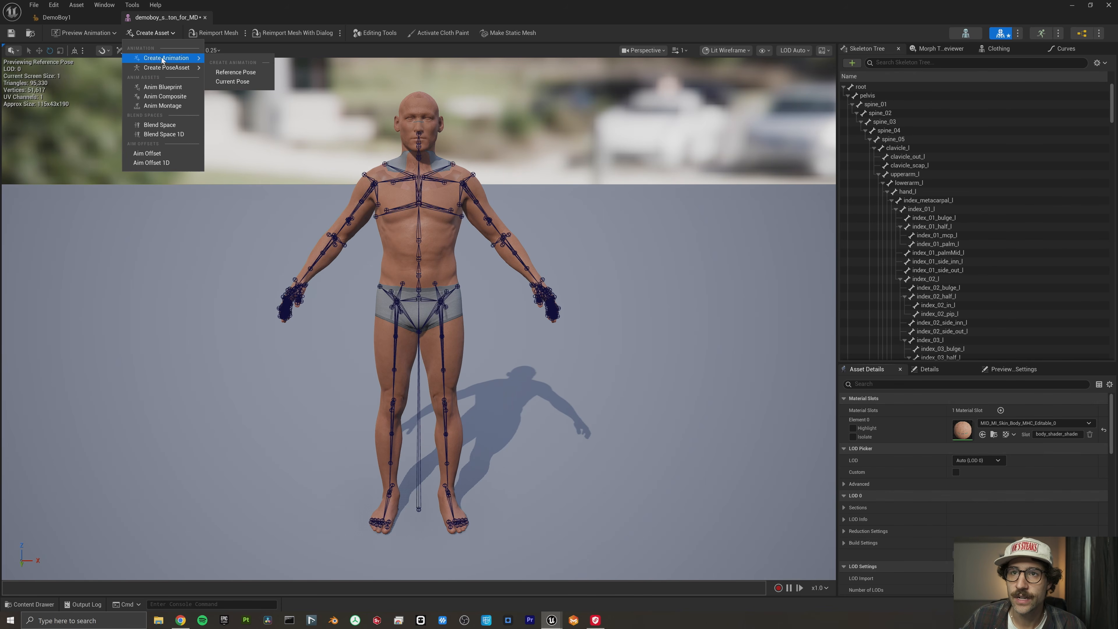
click(226, 72)
text(DemoBoy_an)
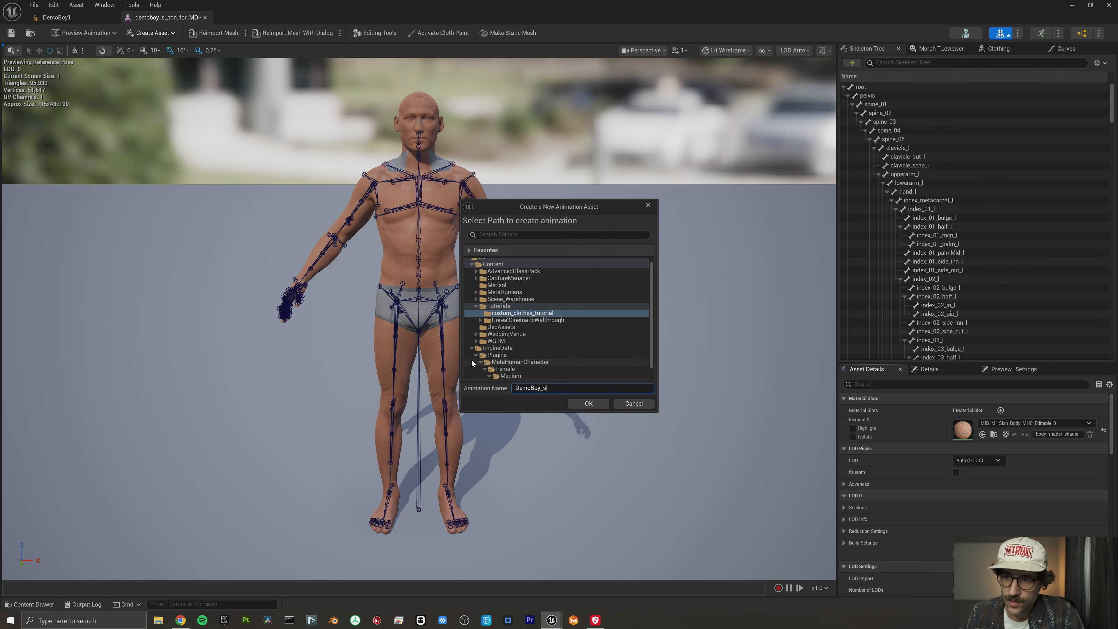
text(im_01)
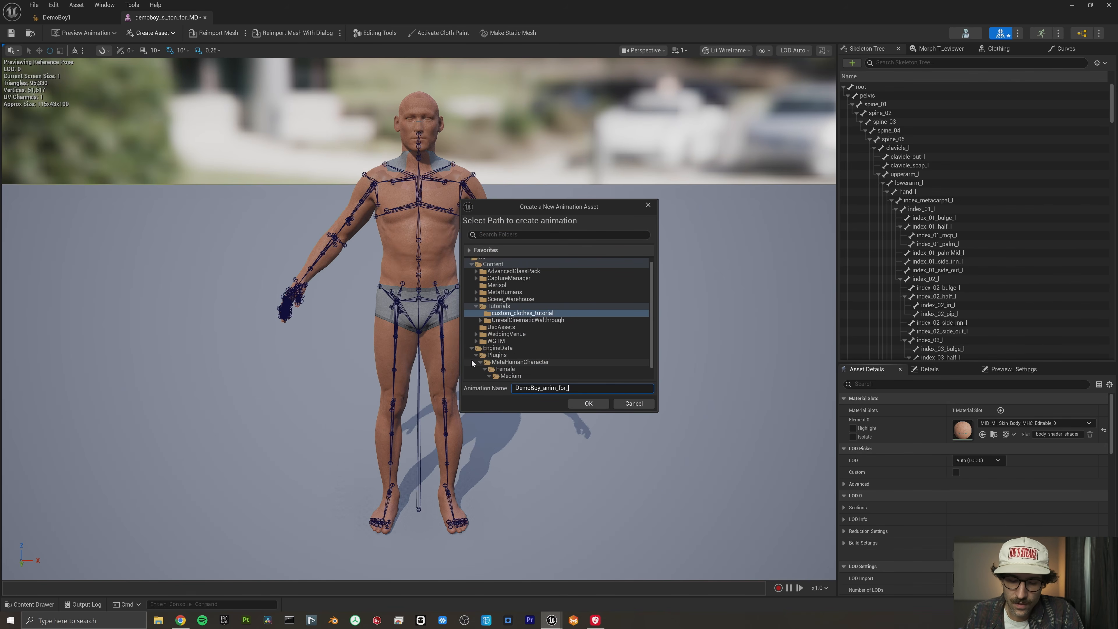
click(574, 404)
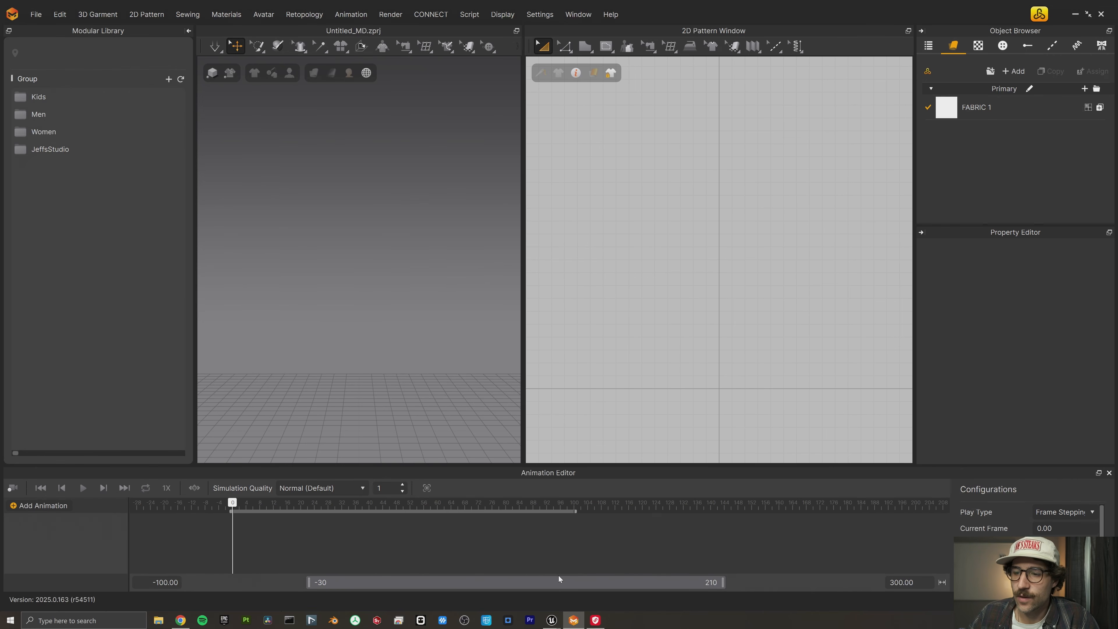
- Switch from Marvelous Designer to Unreal's demoboy_anim_2_forMD animation and show its As LiveSync export options
mouse_move(553, 621)
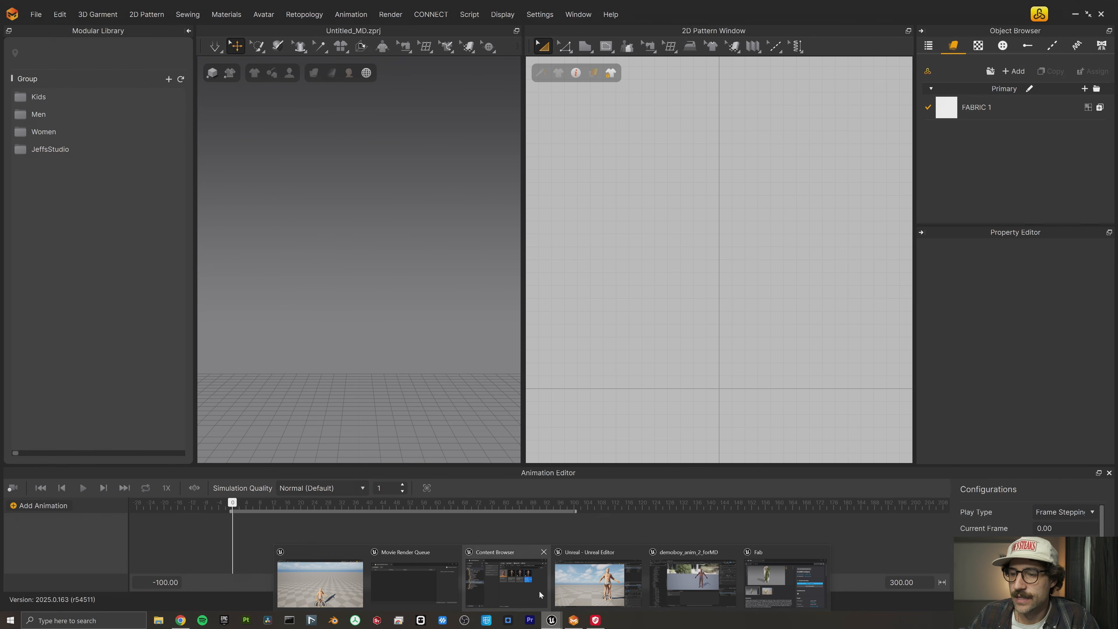
click(678, 590)
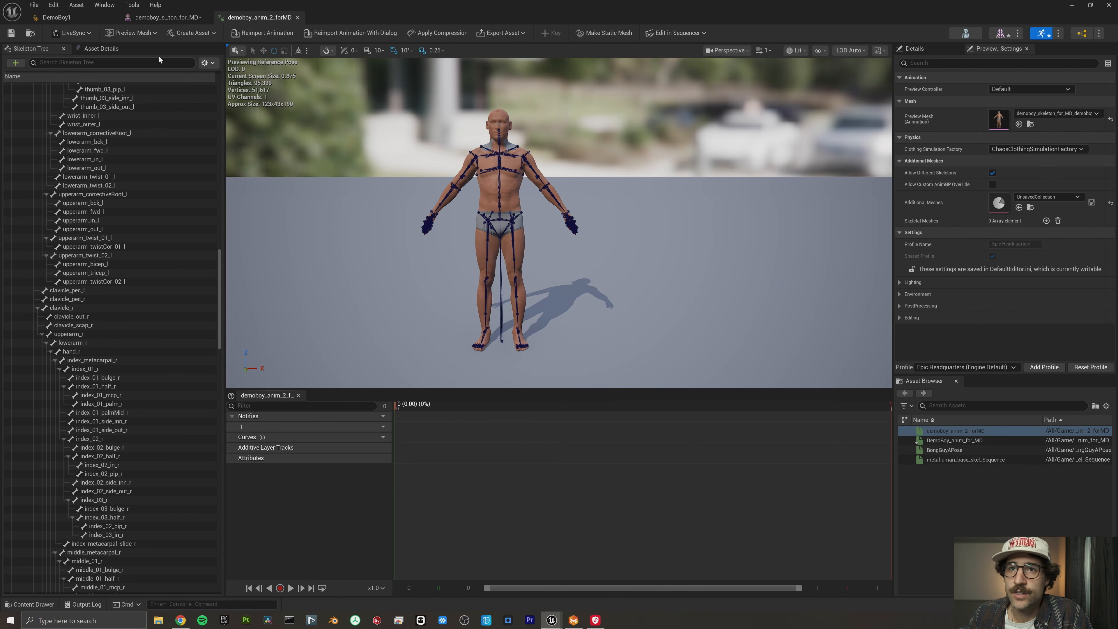
click(73, 33)
mouse_move(84, 57)
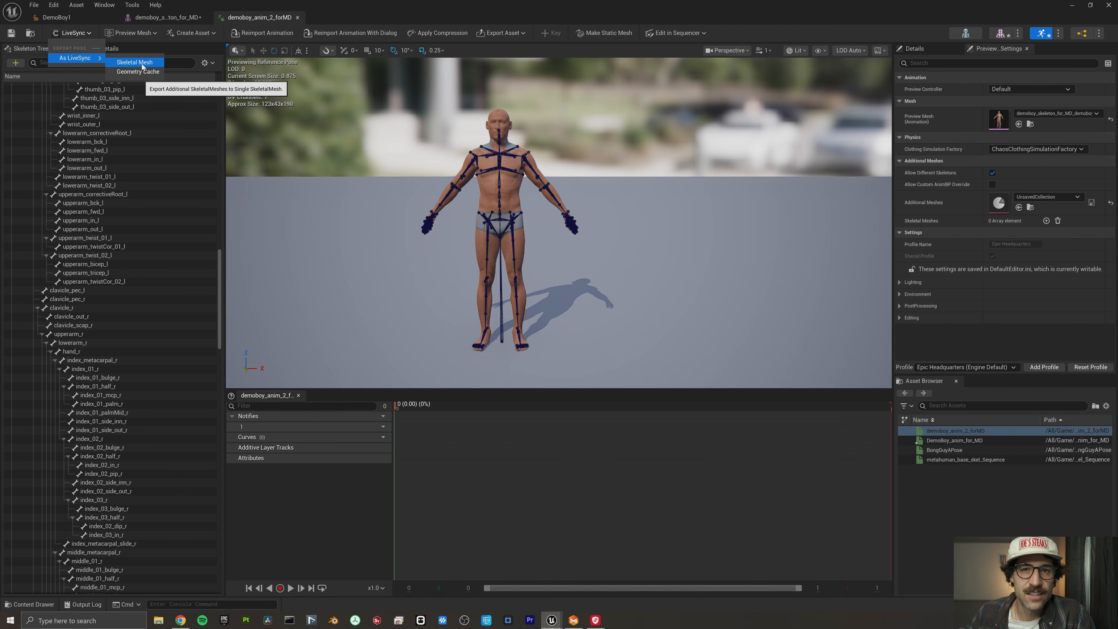
- Shrink the animation editor out of the way and switch the level editor to CLO/MD LiveSync mode
drag(442, 5, 720, 132)
click(81, 33)
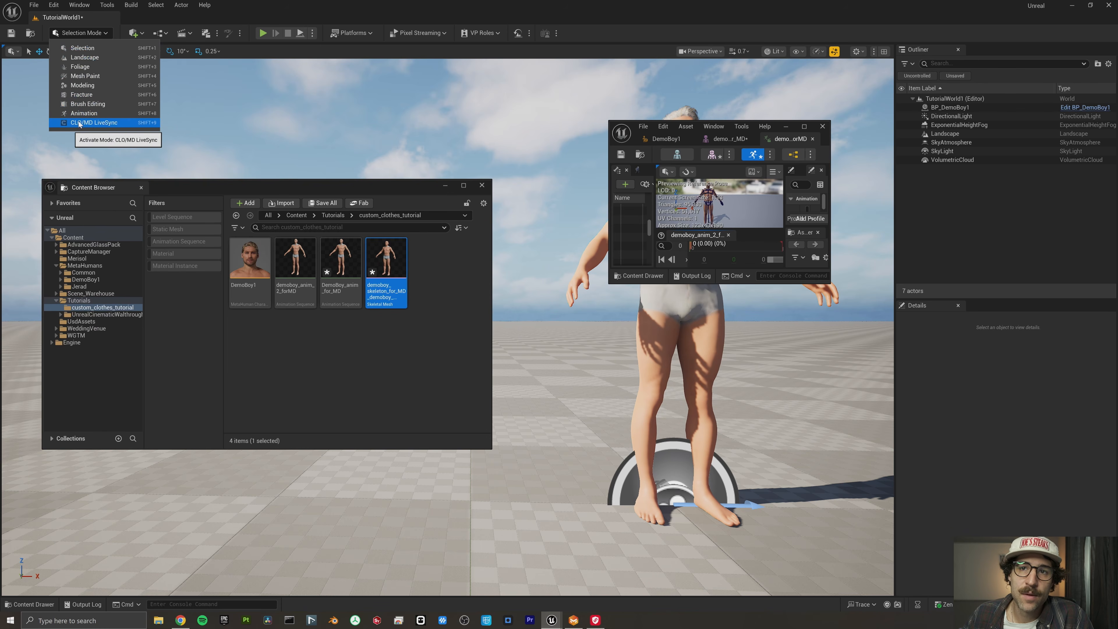
click(91, 123)
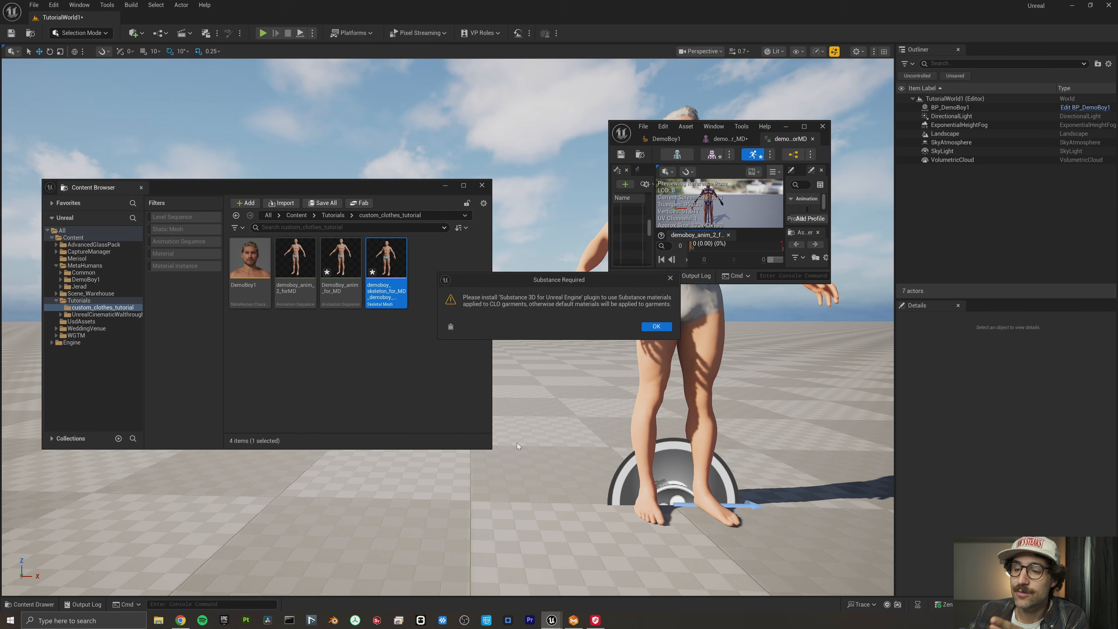
- Open the Substance 3D for Unreal Engine listing from the Epic Games Launcher's Fab Library and check its supported engine versions
click(224, 619)
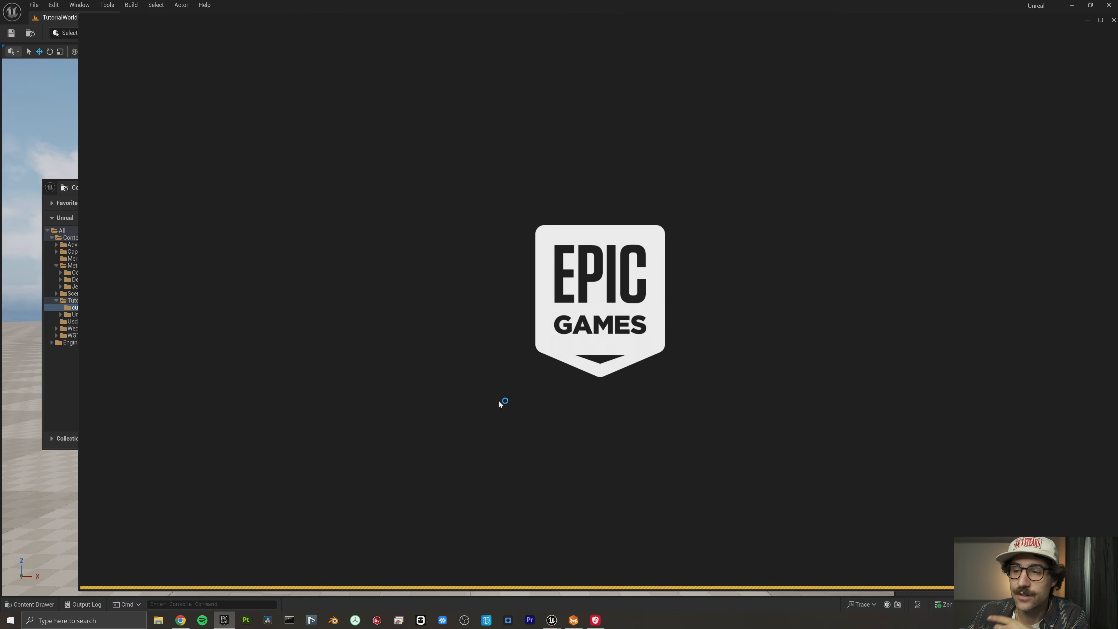
click(318, 41)
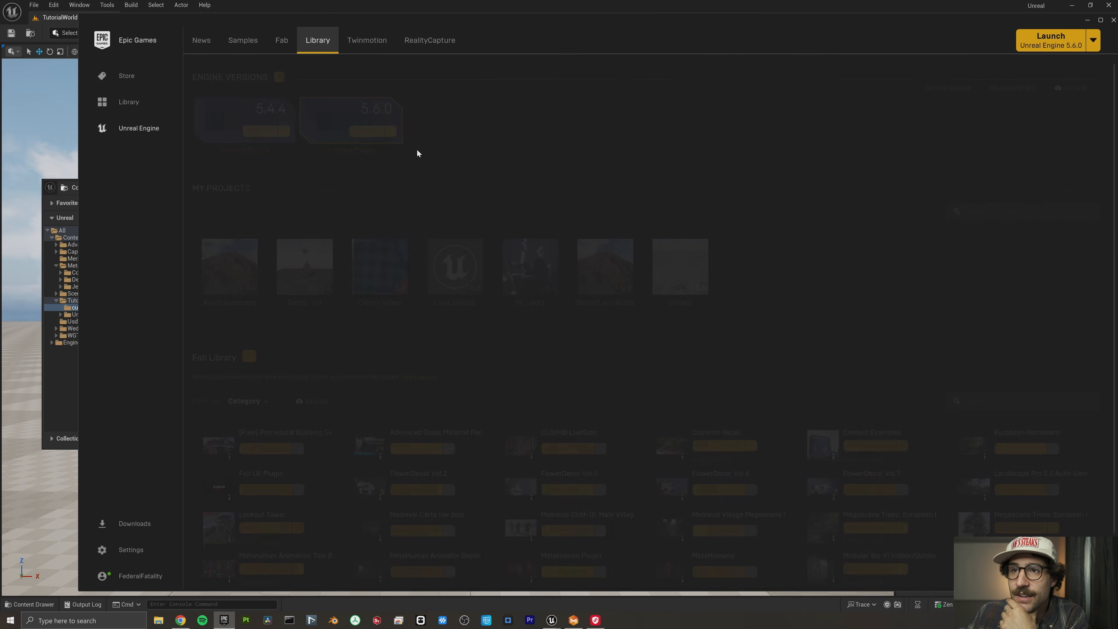
scroll(535, 334, down, 1)
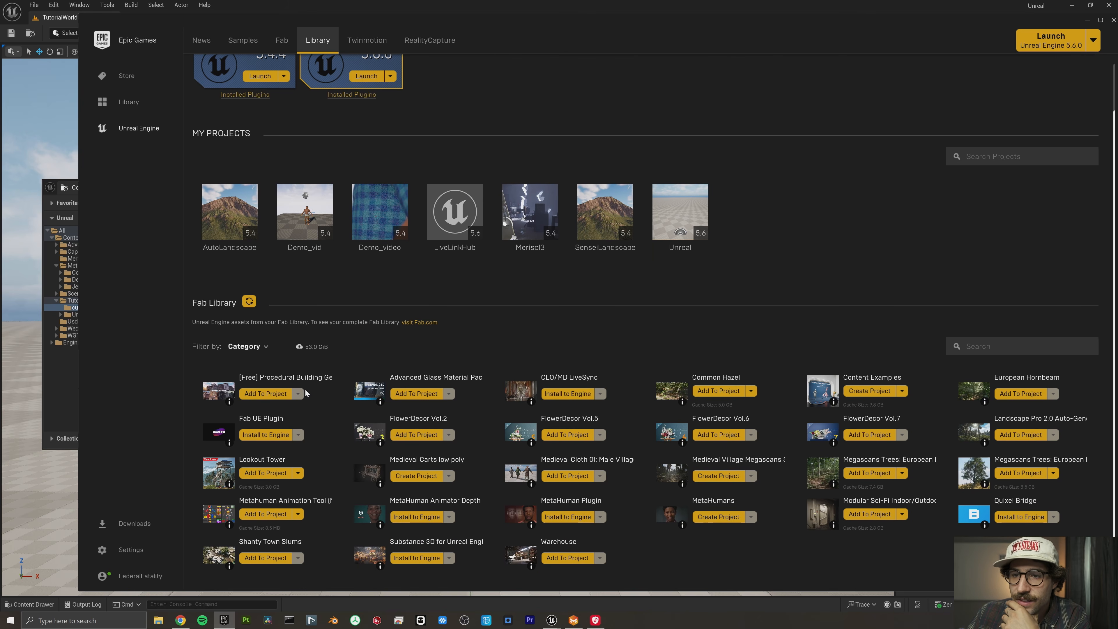
click(425, 418)
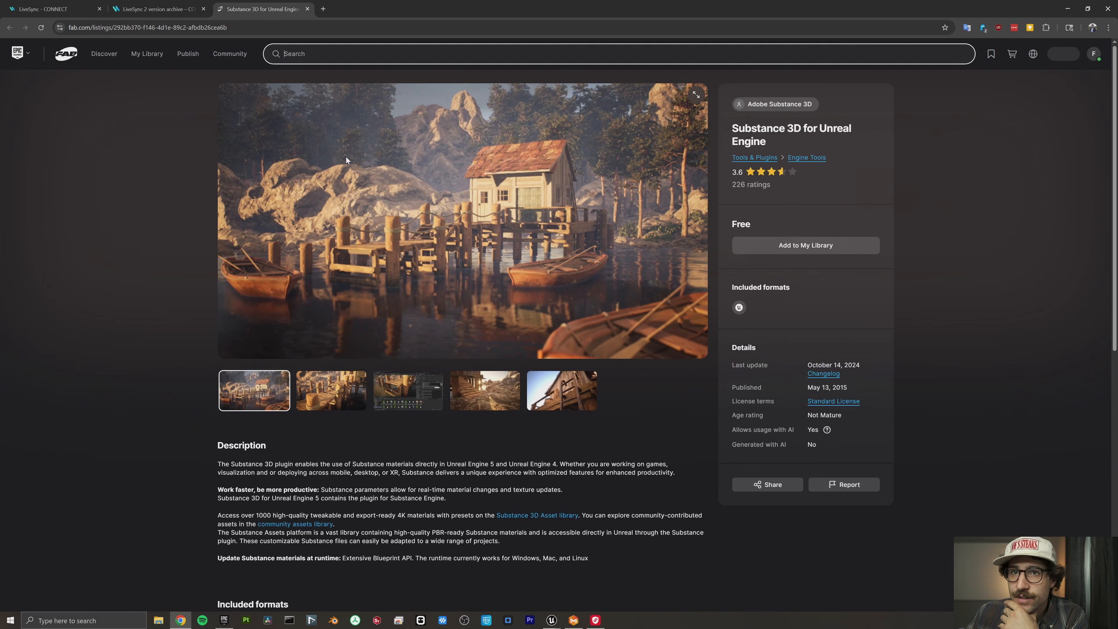
scroll(598, 456, down, 5)
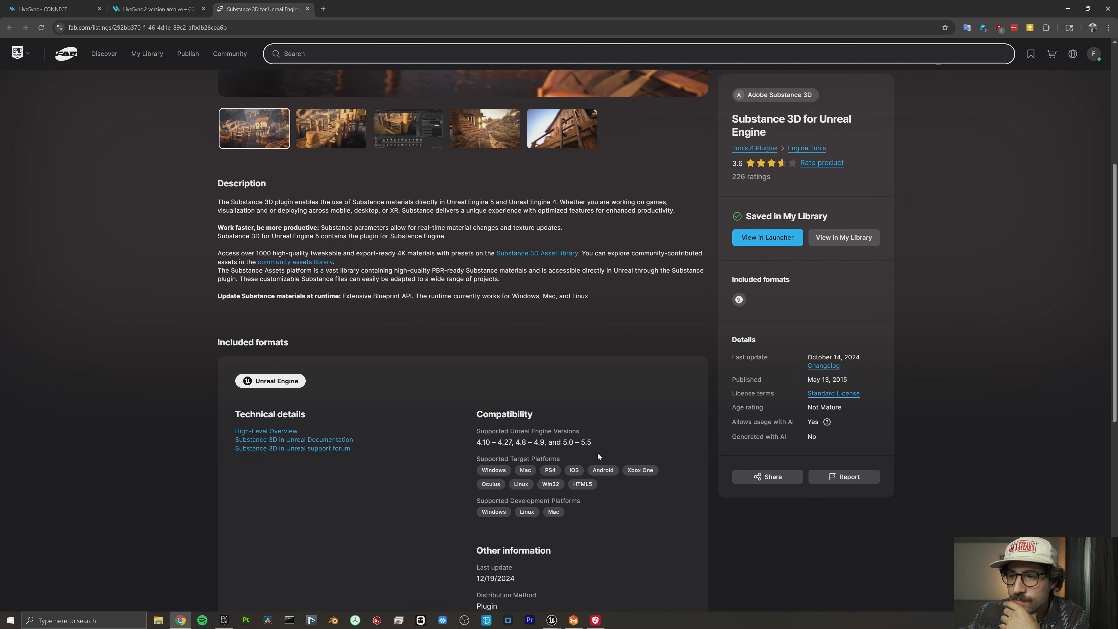
drag(597, 446, 491, 442)
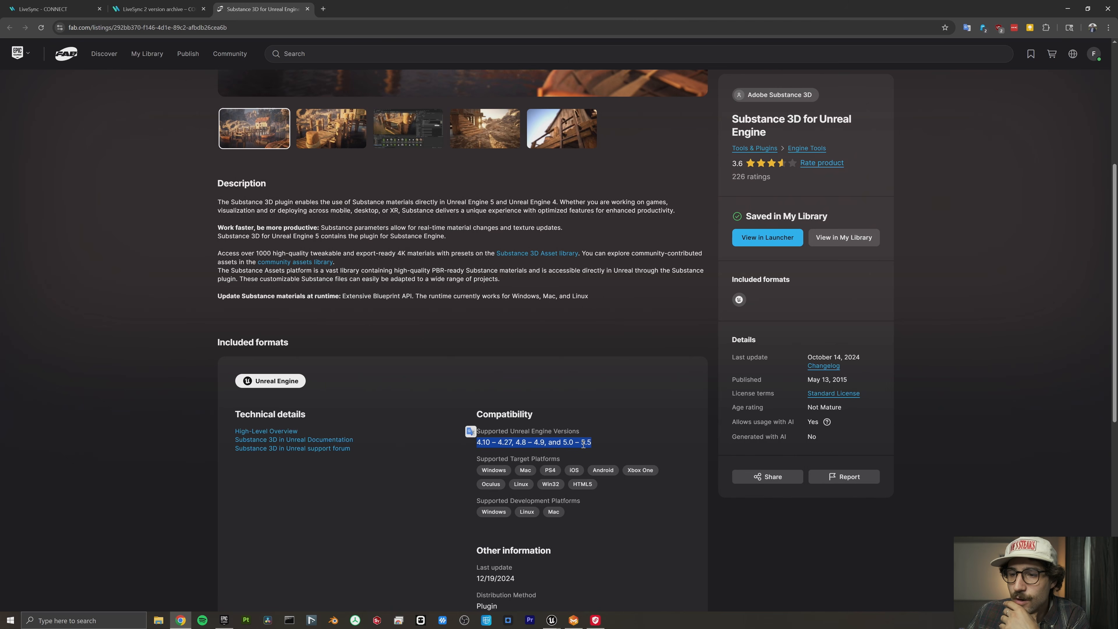
- Read the Substance Plug In for UE 5.6 discussion in the plugin's Adobe support forum
click(330, 449)
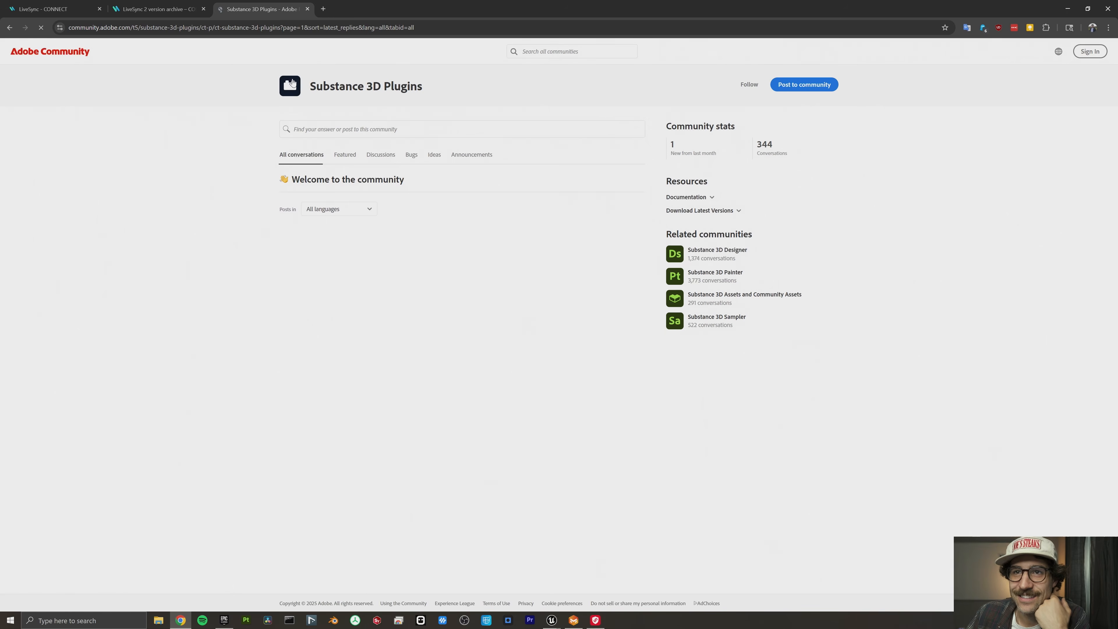
scroll(377, 293, down, 2)
click(377, 291)
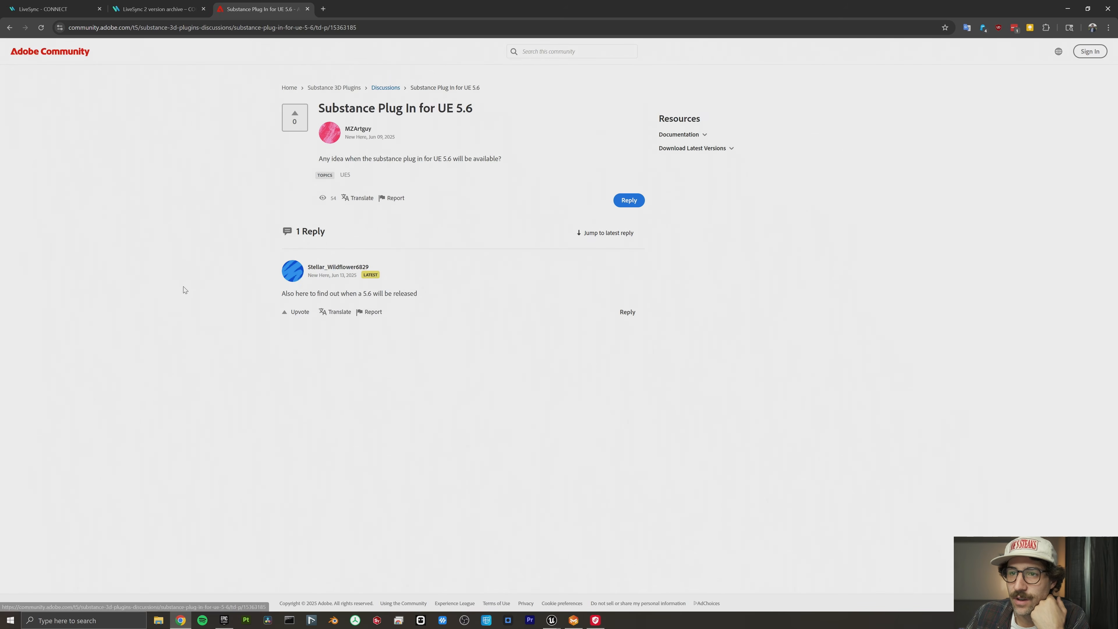
mouse_move(299, 275)
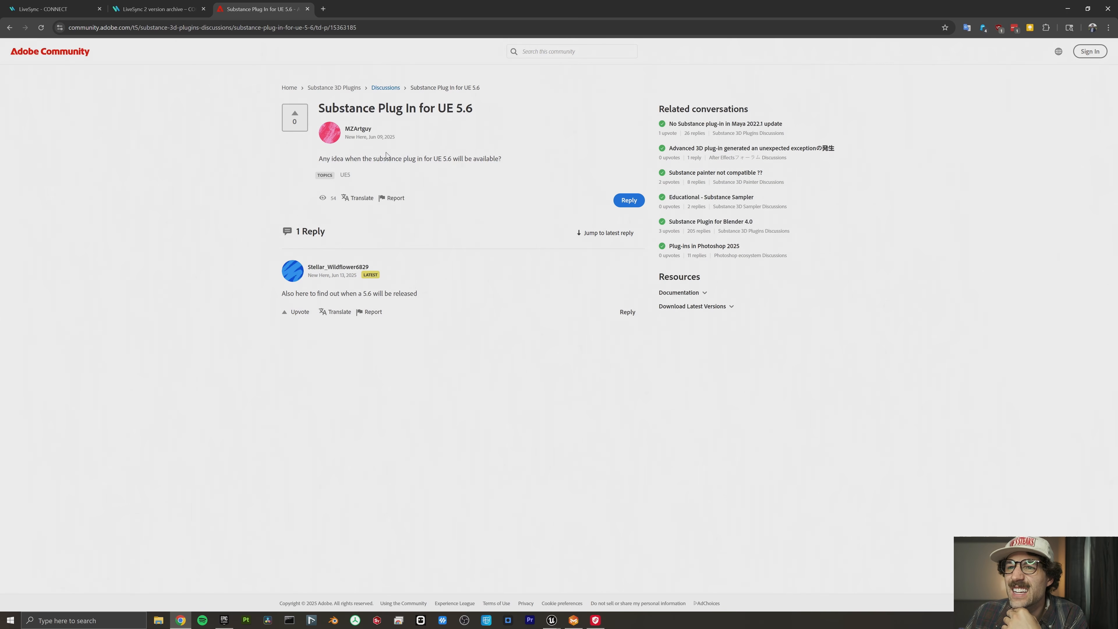
- Return to Unreal and dismiss the Substance Required notice
click(1066, 8)
click(1091, 6)
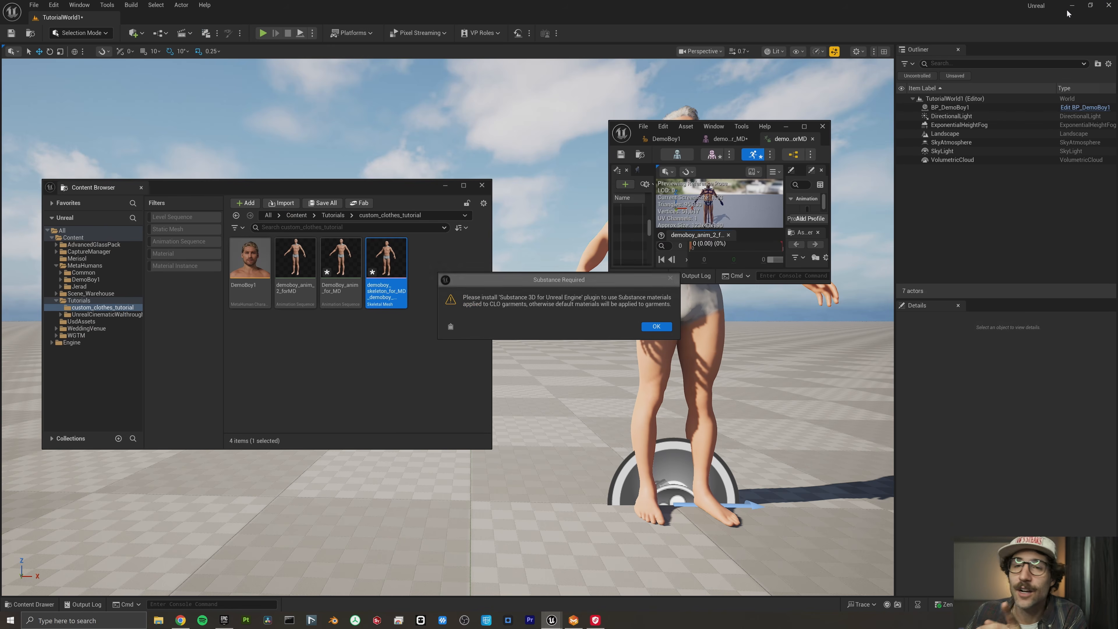
click(656, 327)
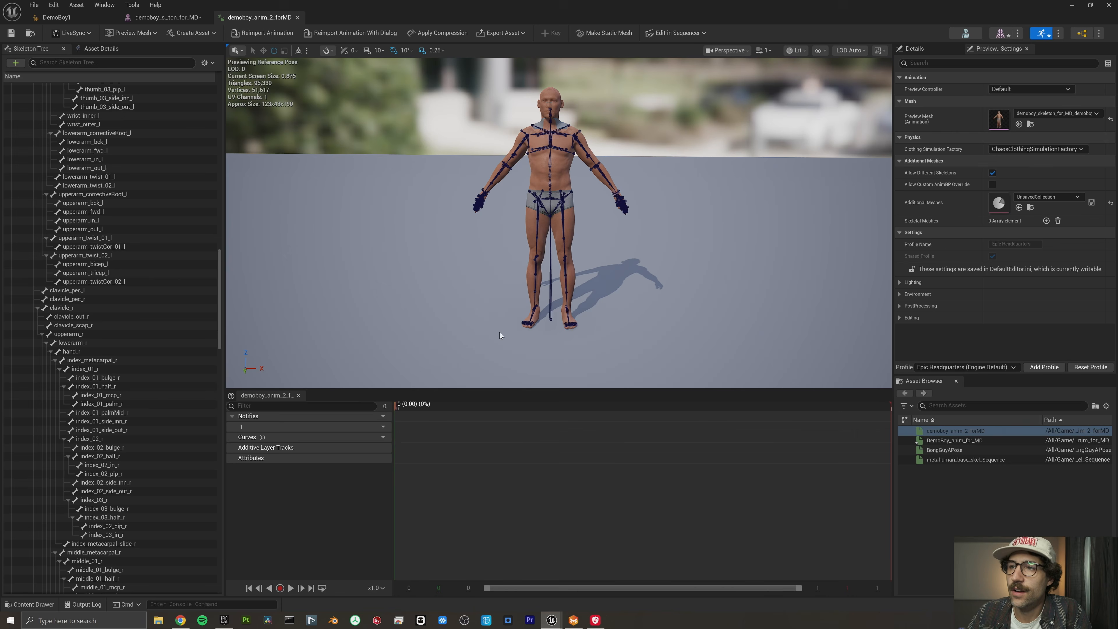
- Export the demoboy_anim_2_forMD animation through LiveSync as a skeletal mesh
click(72, 32)
mouse_move(81, 61)
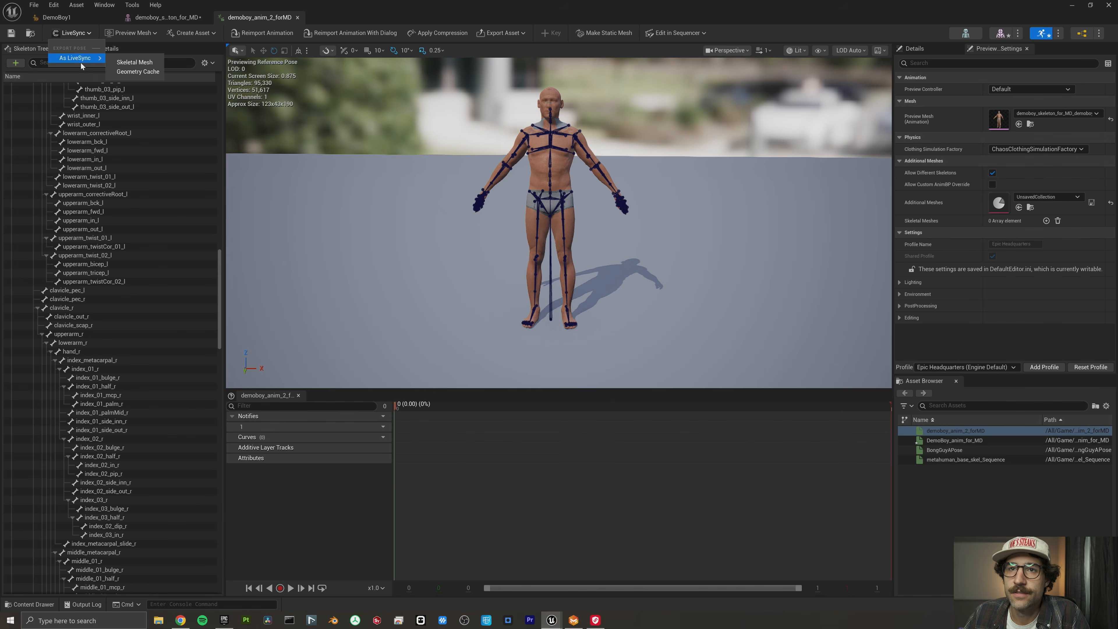
click(134, 62)
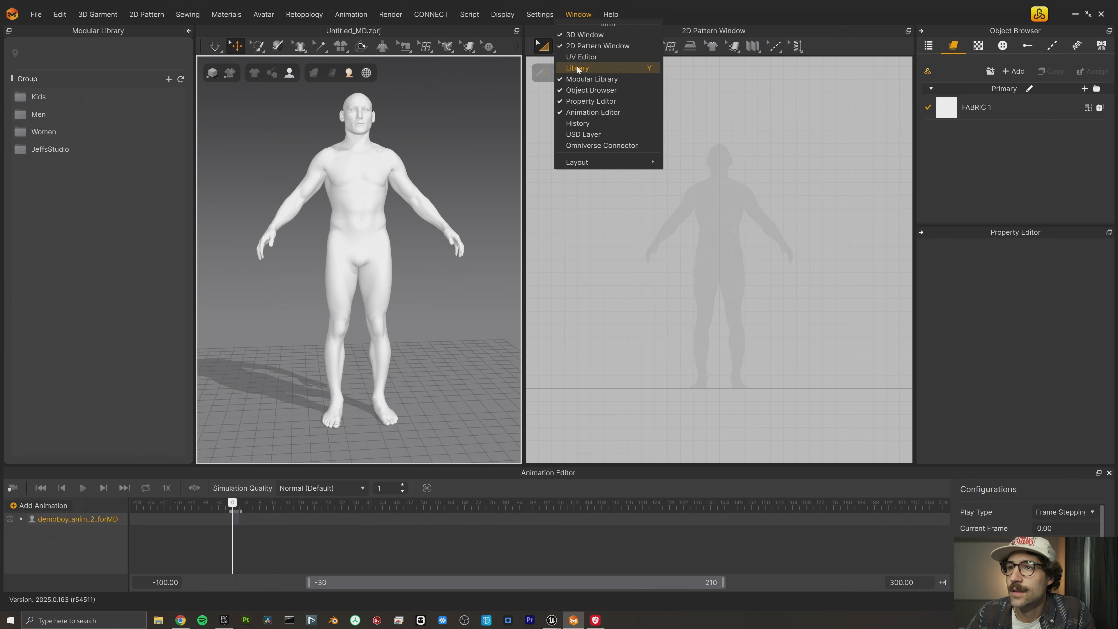
- In Marvelous Designer, load Jeff Men Basic (22).zprj from the JeffsStudio library folder into the scene with load type Add
click(578, 68)
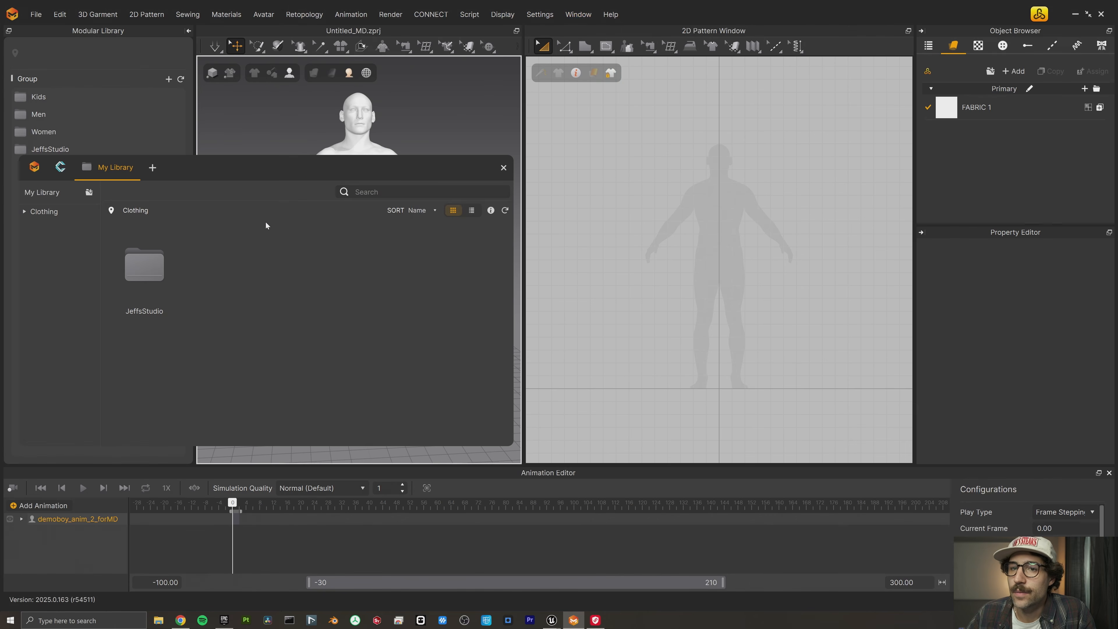
click(131, 276)
scroll(364, 328, down, 10)
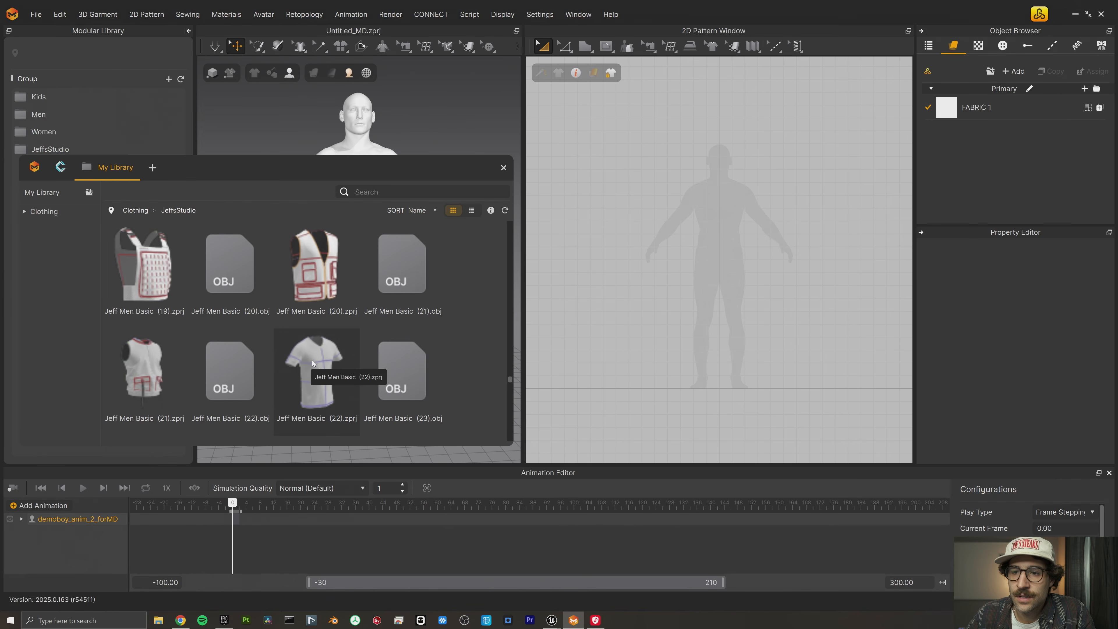
drag(307, 368, 454, 119)
click(506, 228)
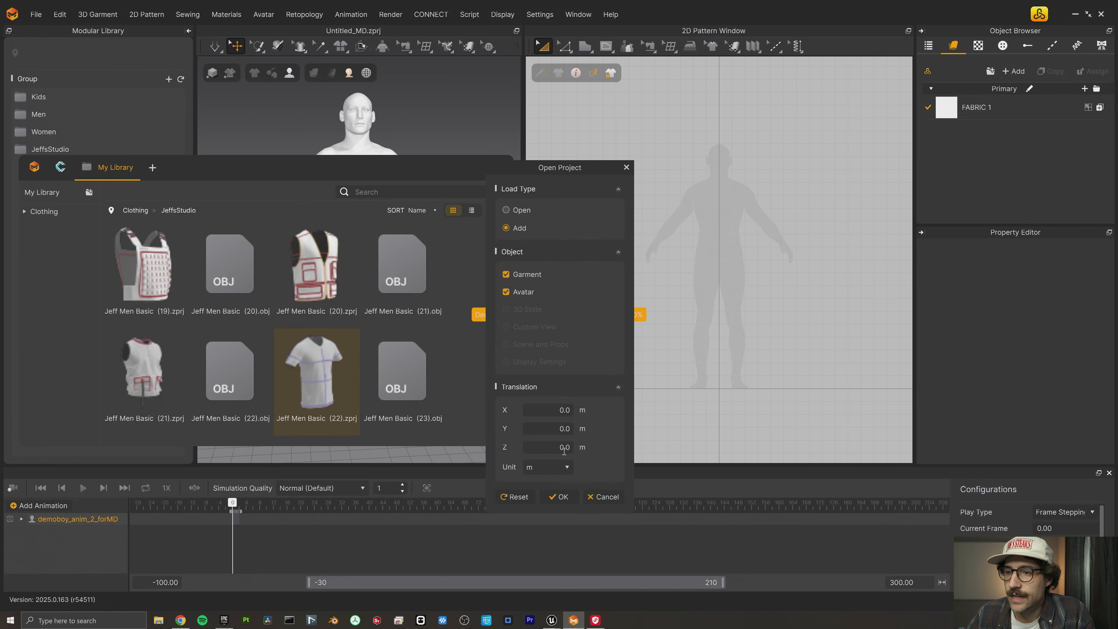
click(562, 495)
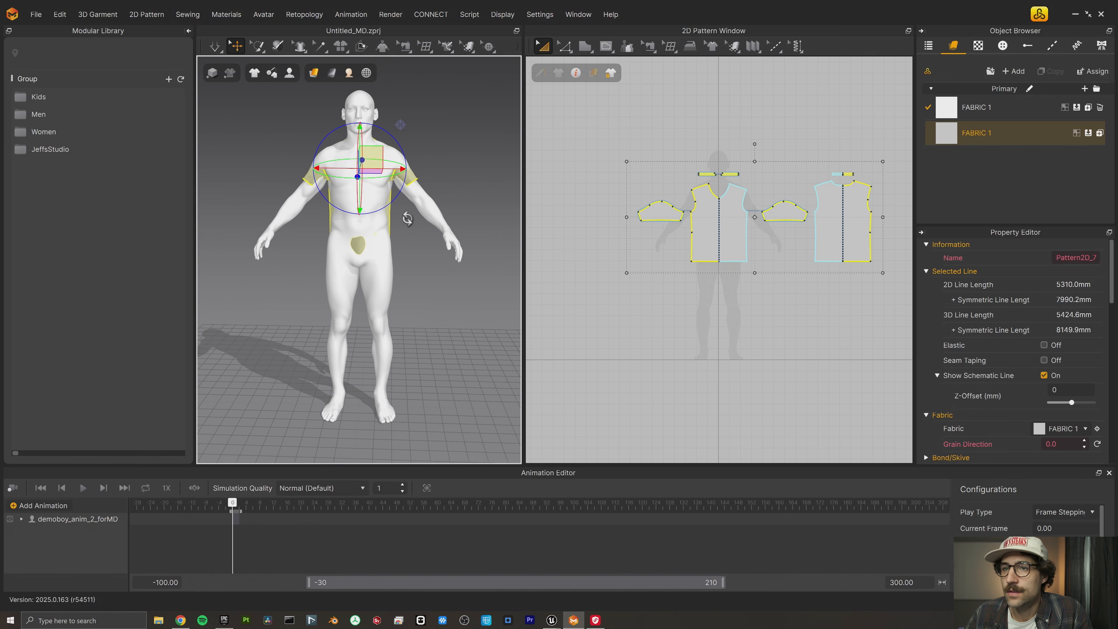
- Run the simulation and pull the T-shirt's front, back and sleeves out of the avatar's body until it drapes cleanly
click(215, 47)
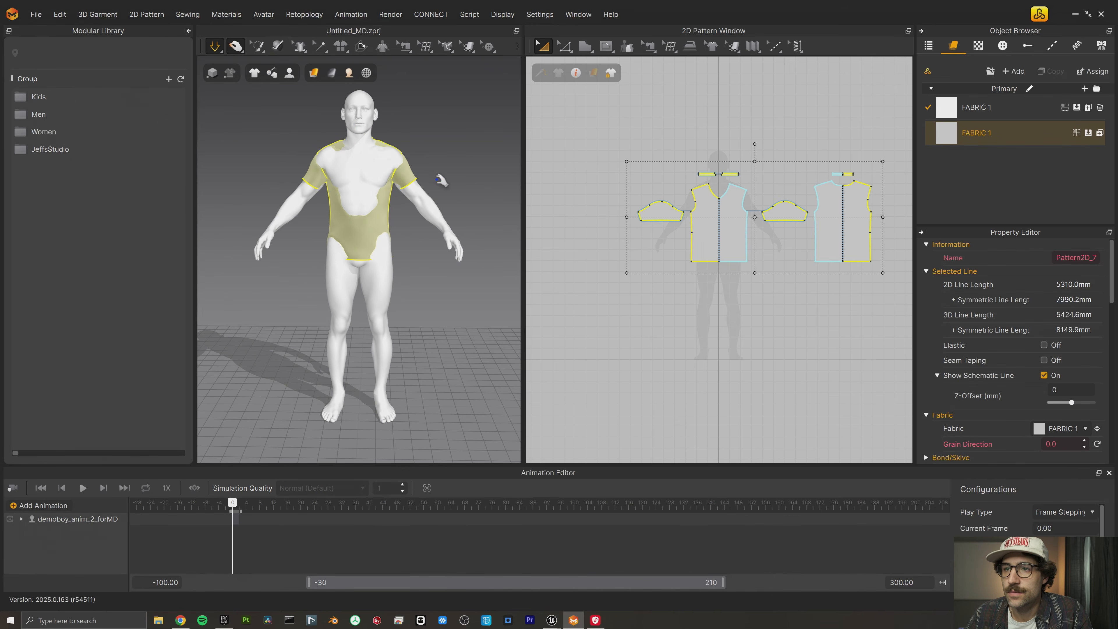
right_drag(445, 167, 401, 173)
click(362, 164)
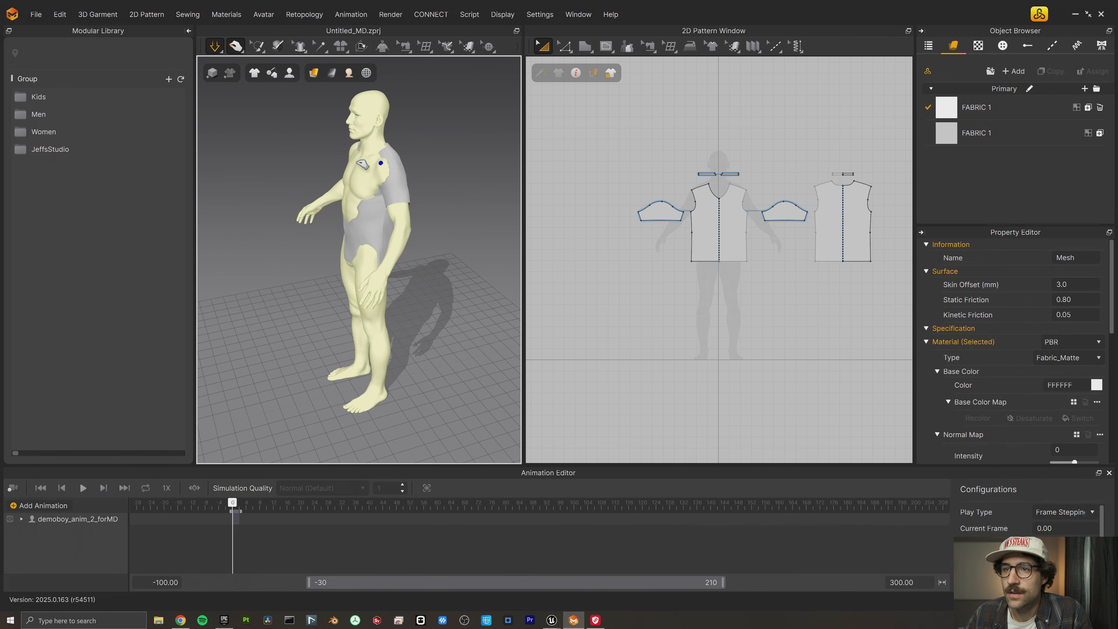
click(372, 200)
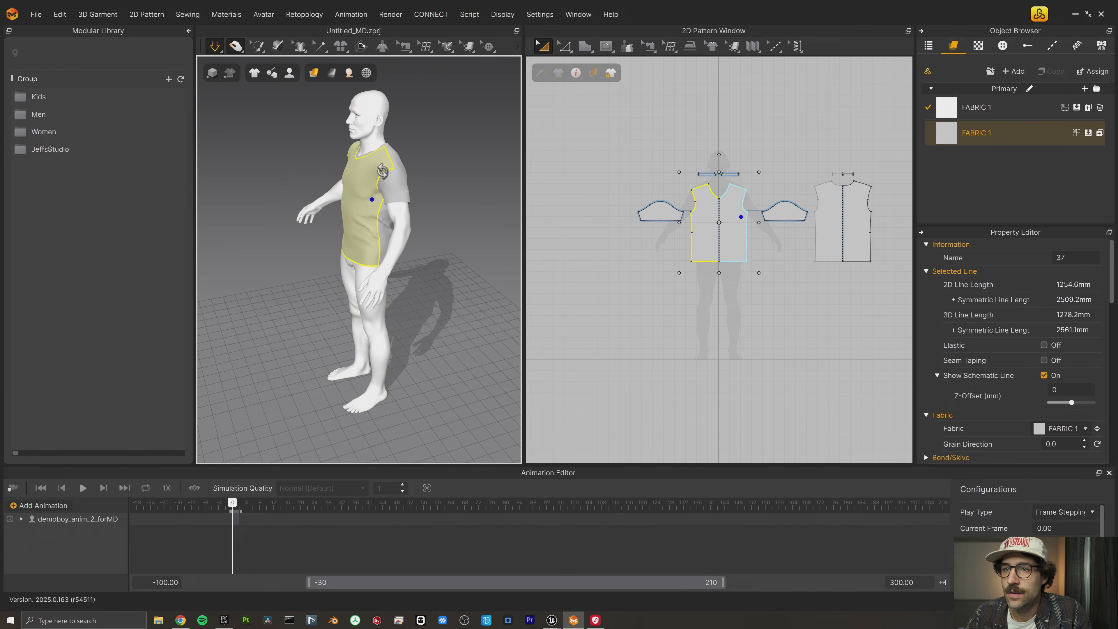
right_drag(382, 171, 407, 238)
click(410, 220)
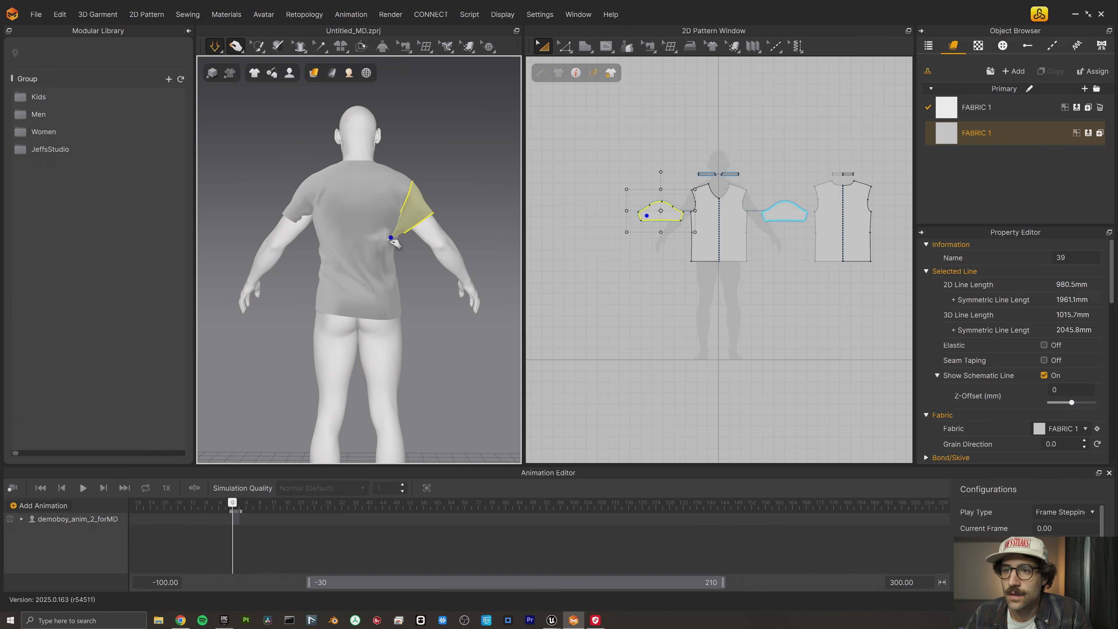
click(303, 214)
right_drag(334, 248, 396, 276)
- Pack all the T-shirt's pattern pieces into the 0 to 1 area of the UV Editor and refit the packed layout
drag(874, 146, 605, 287)
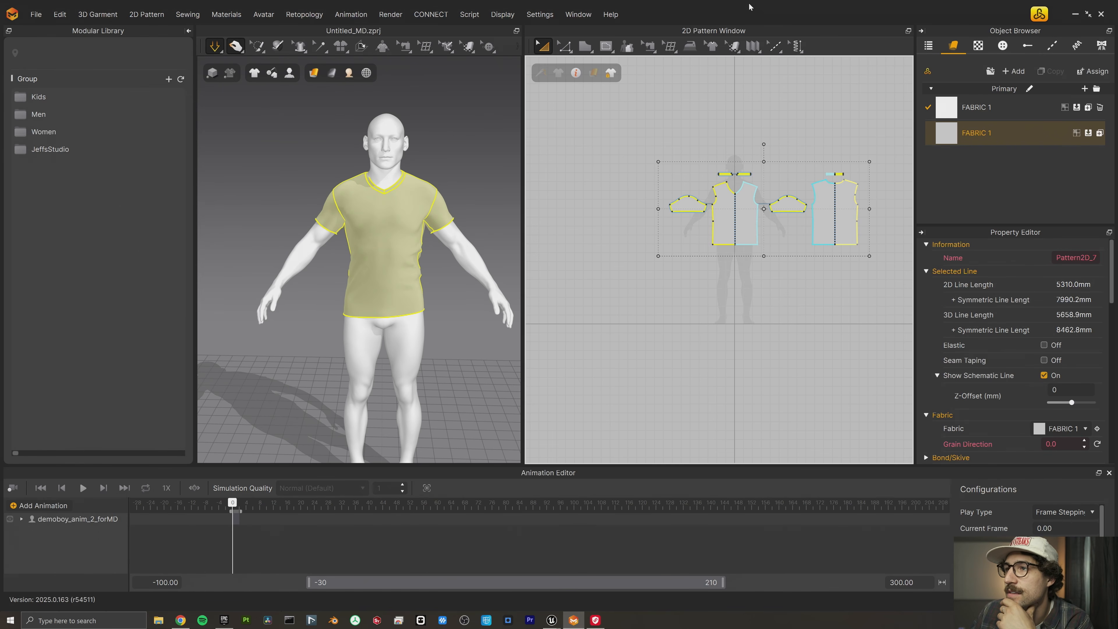
click(730, 35)
click(743, 62)
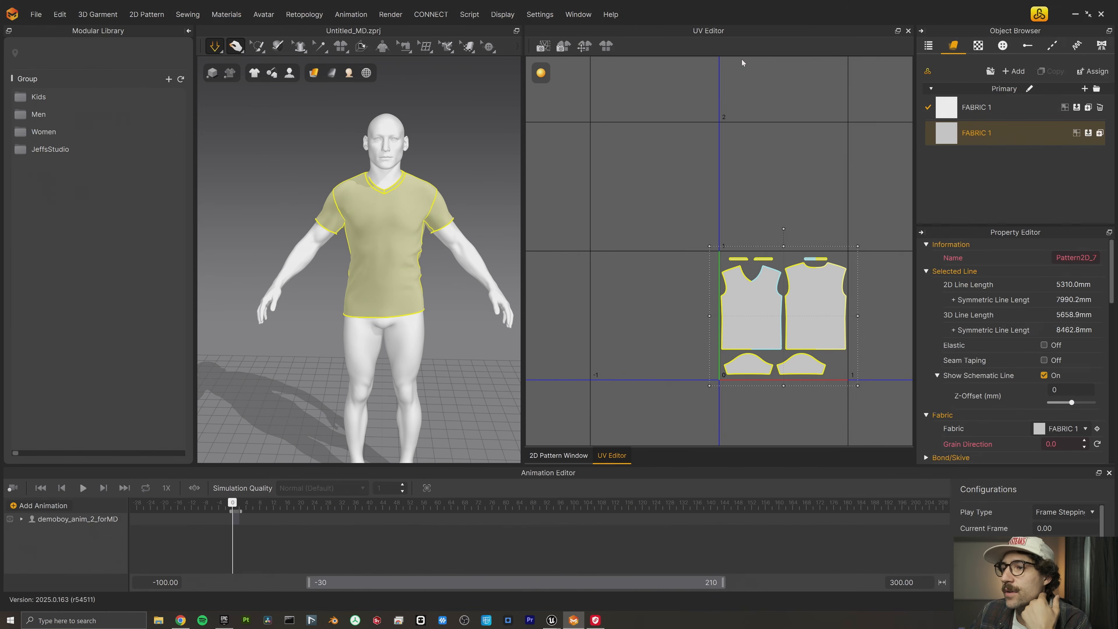
click(606, 46)
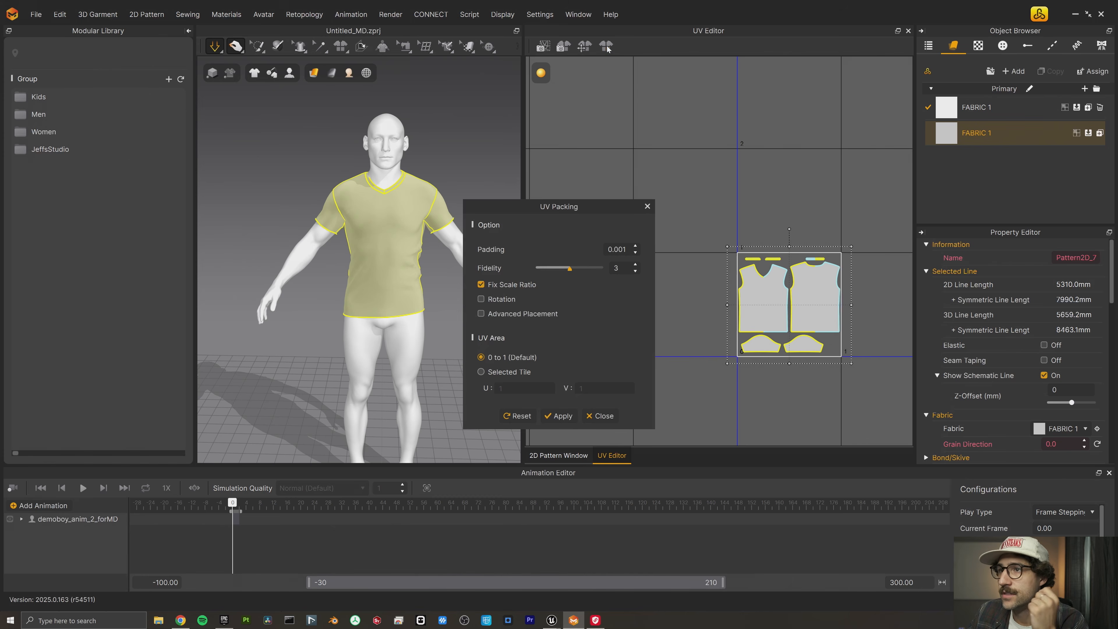
click(557, 416)
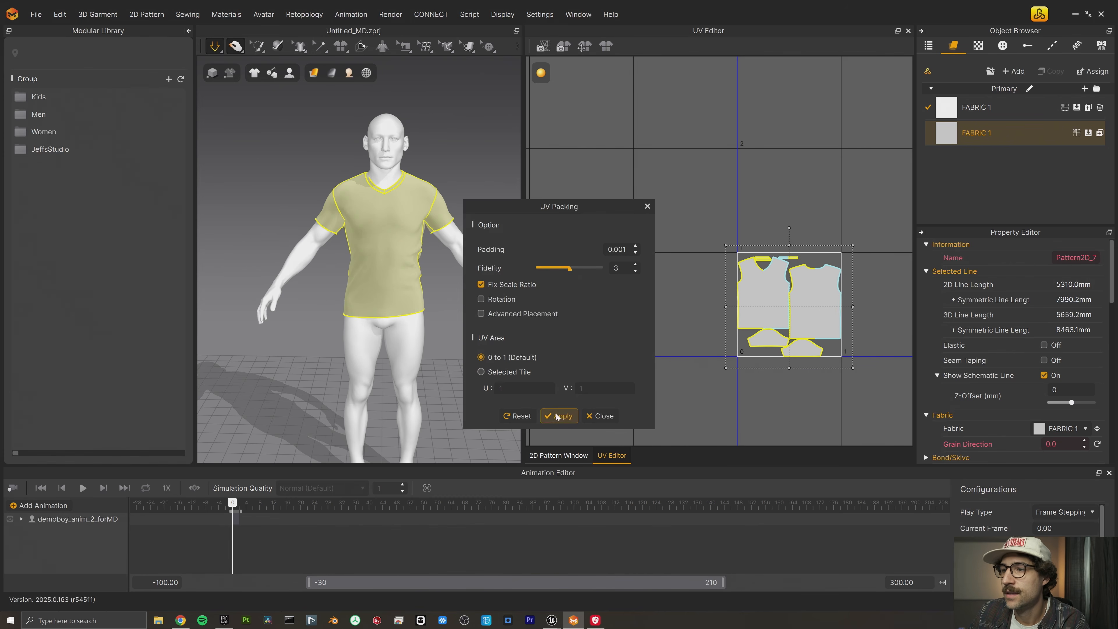
click(647, 206)
right_click(810, 293)
click(836, 329)
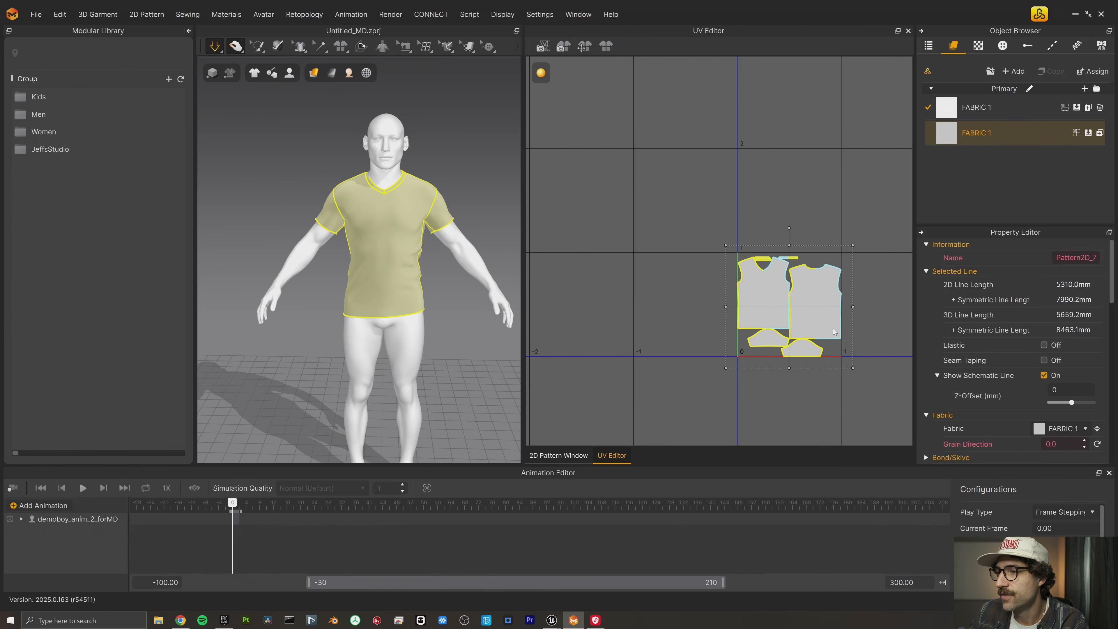
click(528, 325)
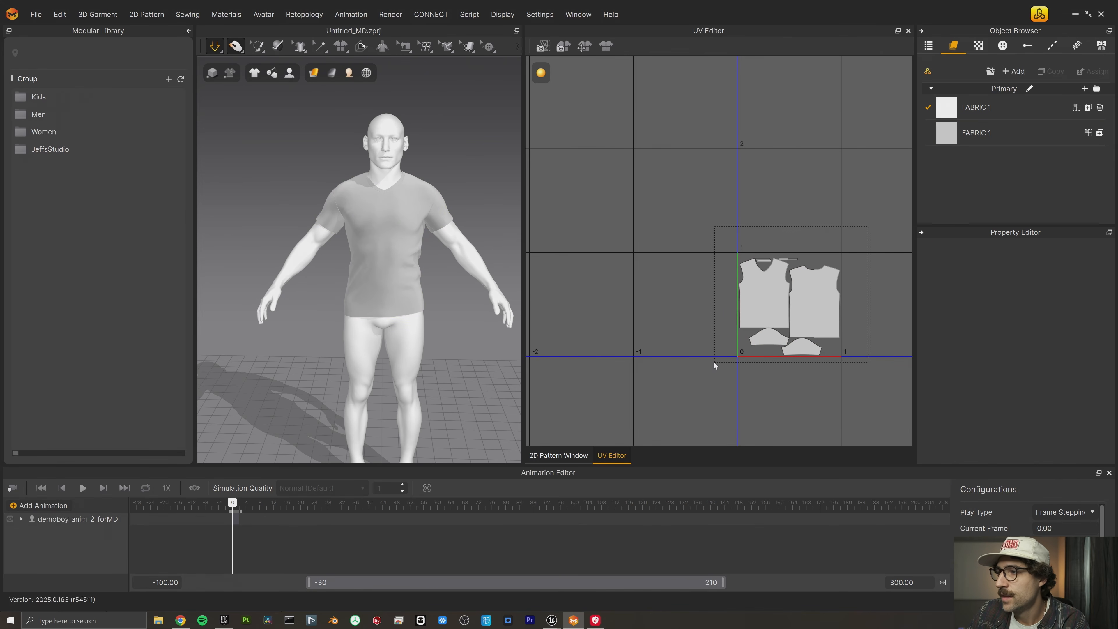
- Delete the unused white FABRIC 1 and set the T-shirt fabric's base color to blue 1800CA
click(1099, 109)
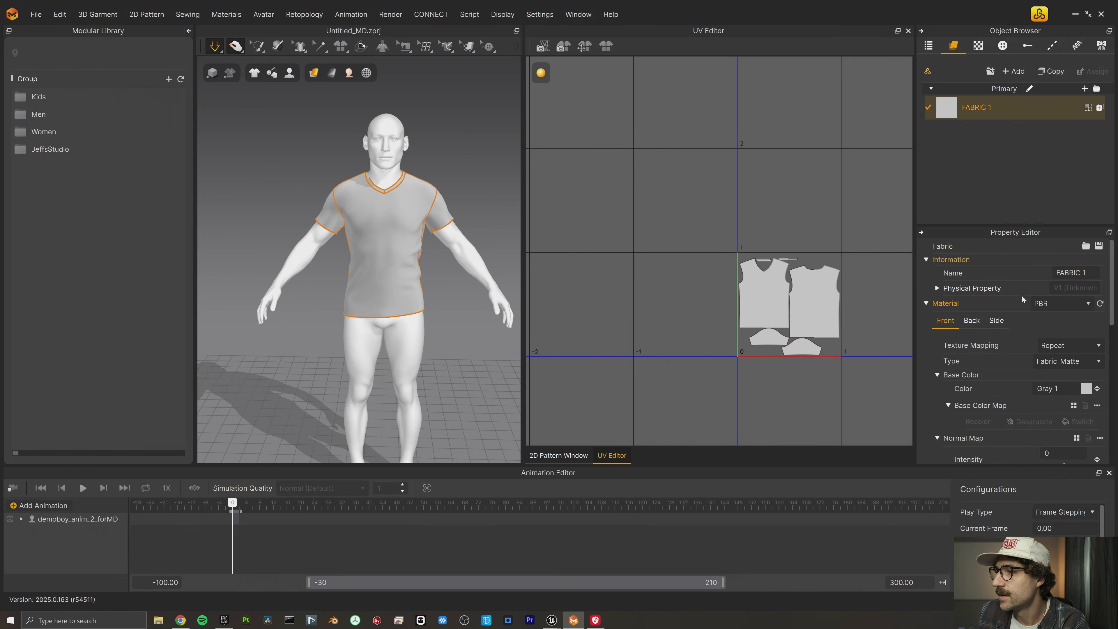
scroll(1024, 316, down, 1)
click(1090, 355)
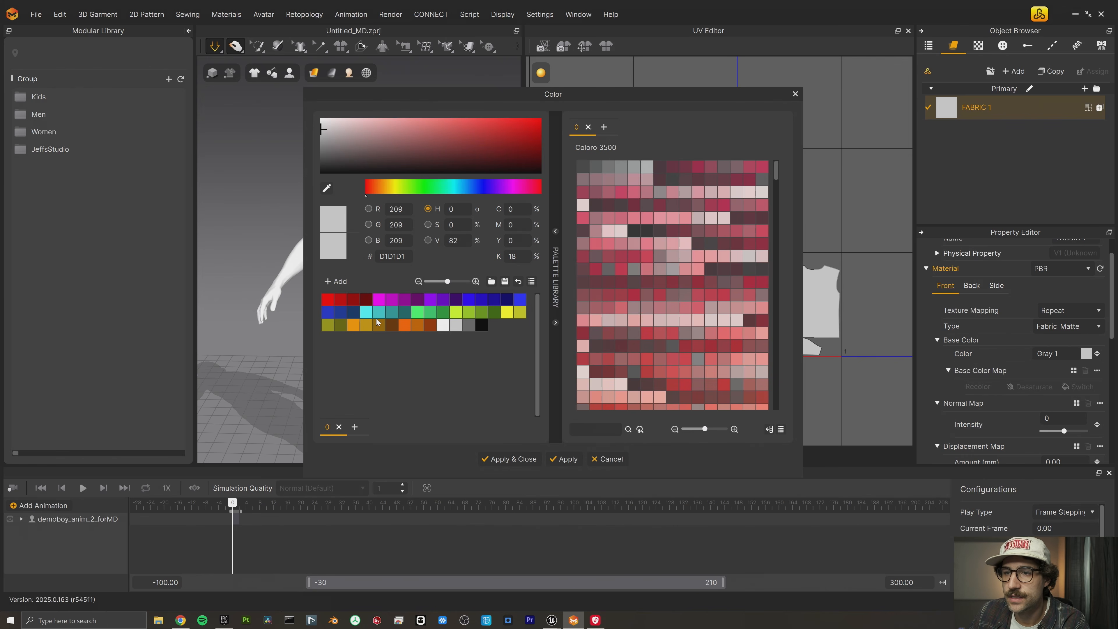
click(481, 300)
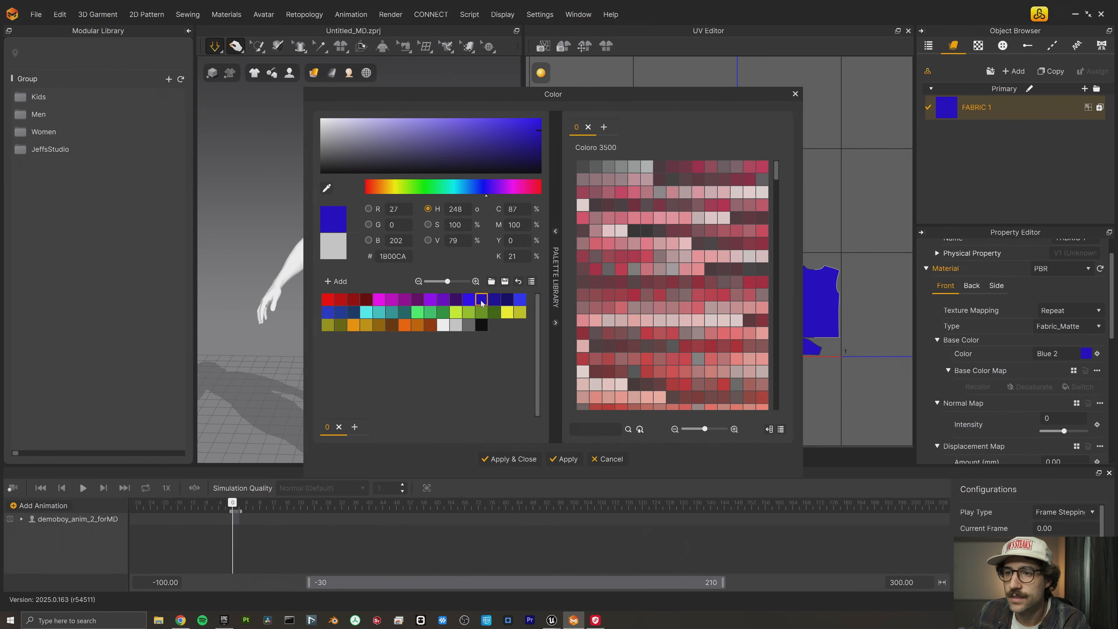
click(317, 182)
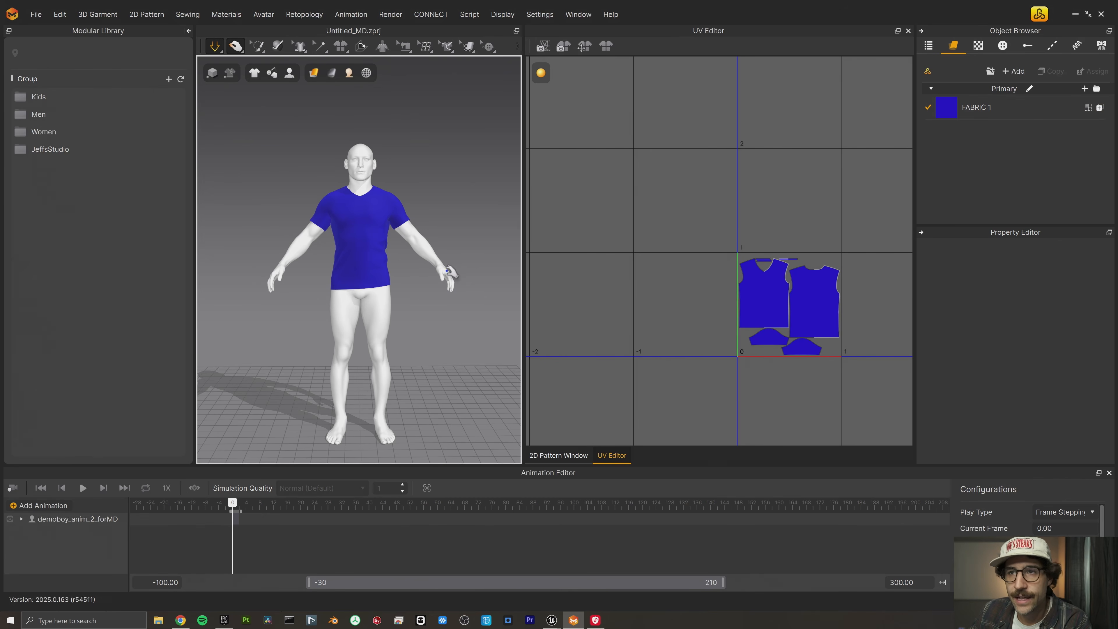
- In Unreal, set the LiveSync garment to Single Object, exclude the avatar, and update the level with simulation turned off in Marvelous Designer
key(alt+Tab)
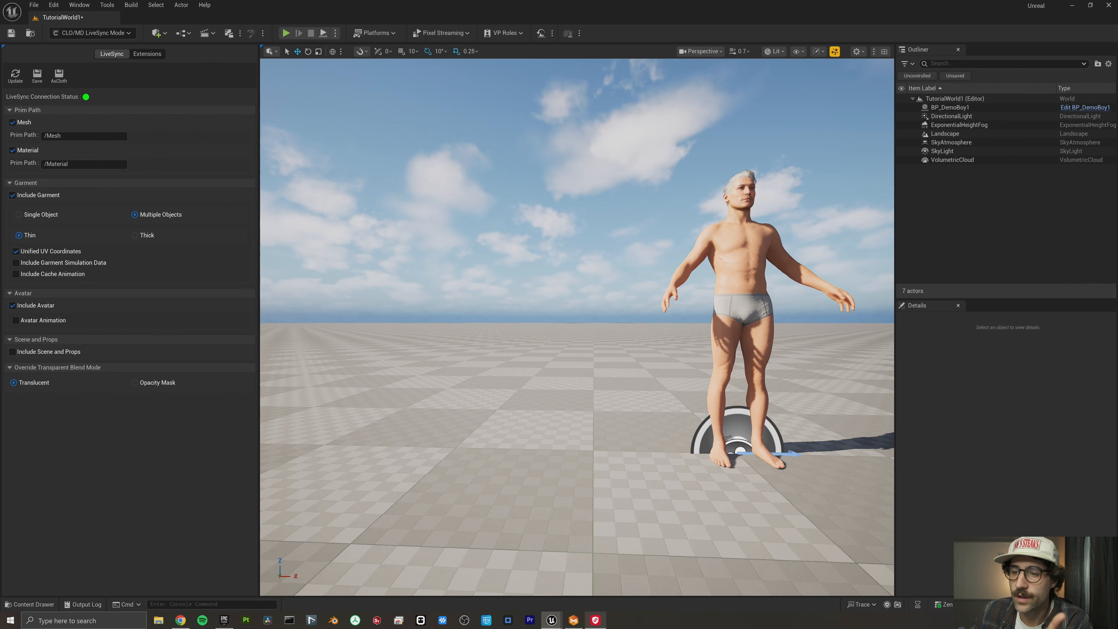
click(40, 215)
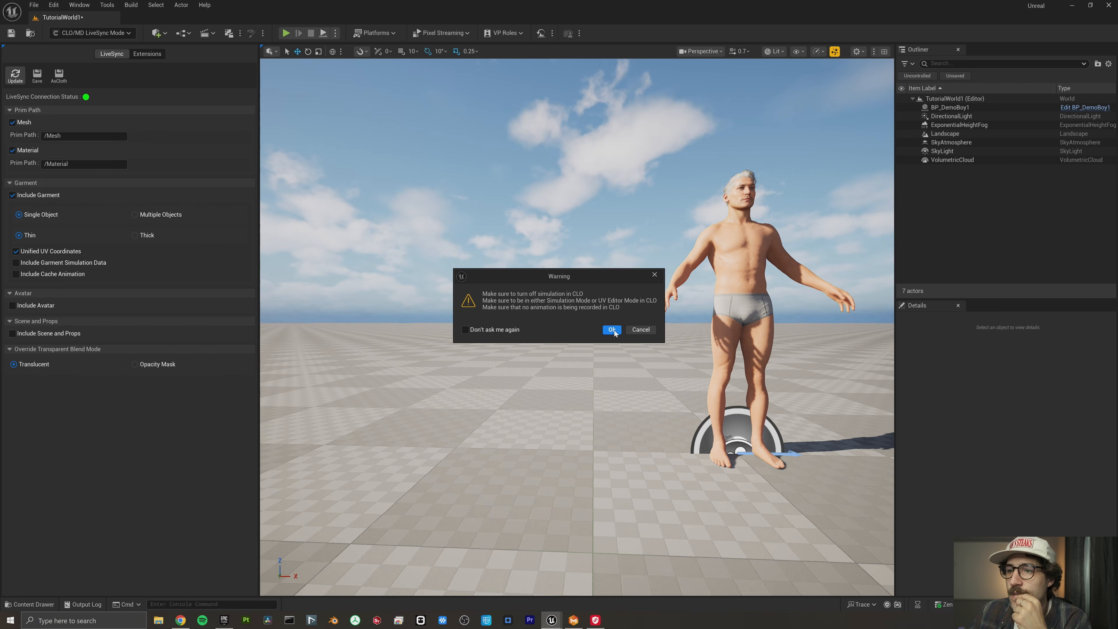
click(574, 620)
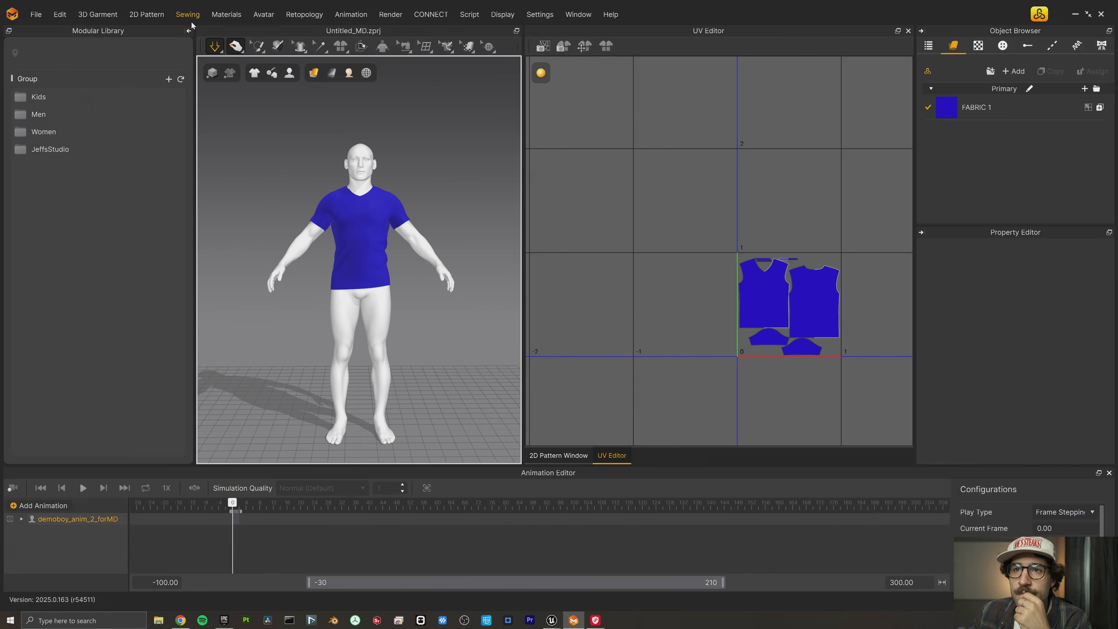
click(214, 46)
click(260, 174)
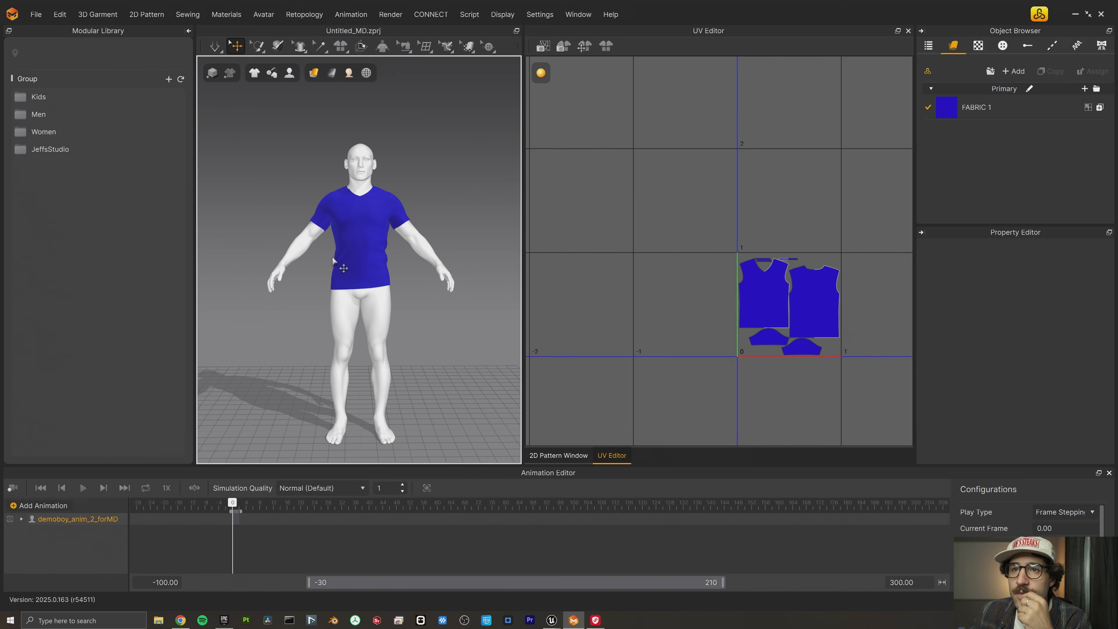
click(551, 620)
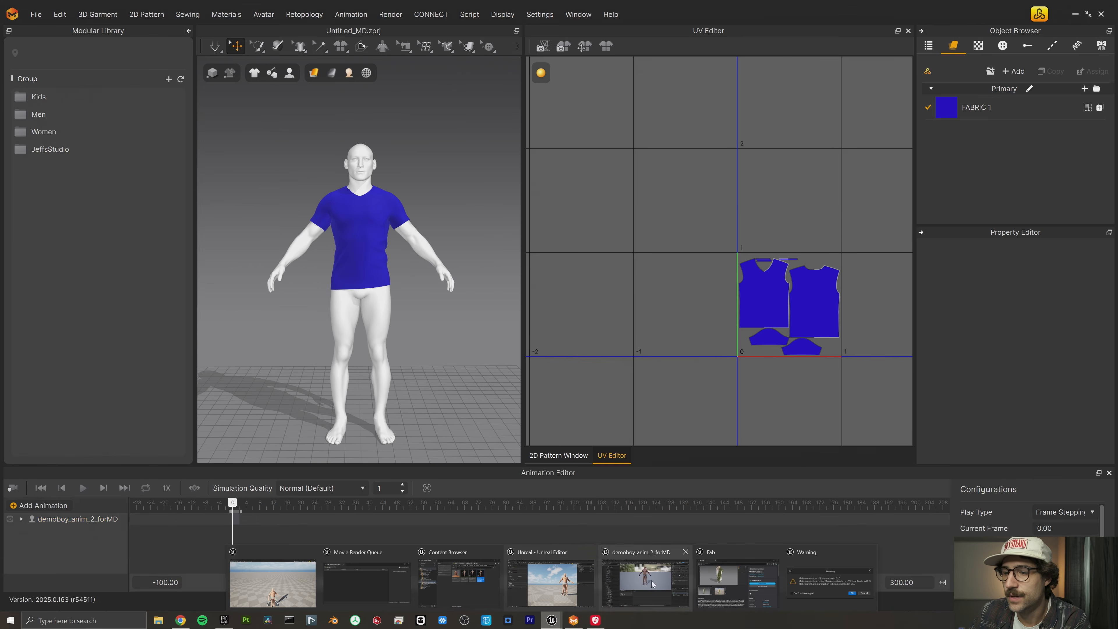
click(551, 581)
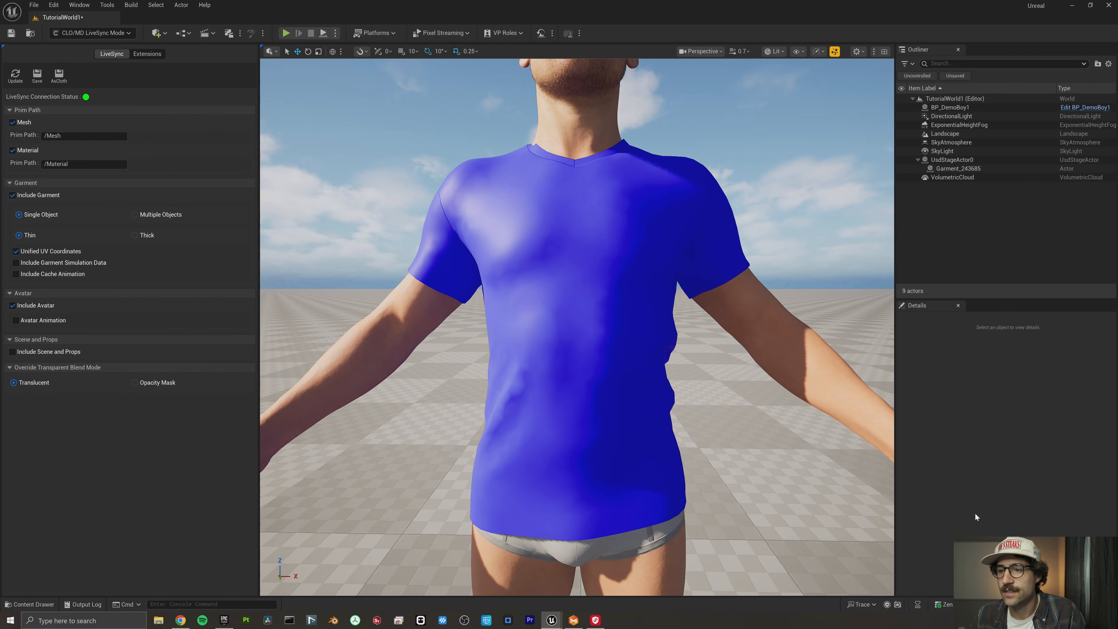
scroll(577, 328, down, 6)
scroll(577, 328, down, 2)
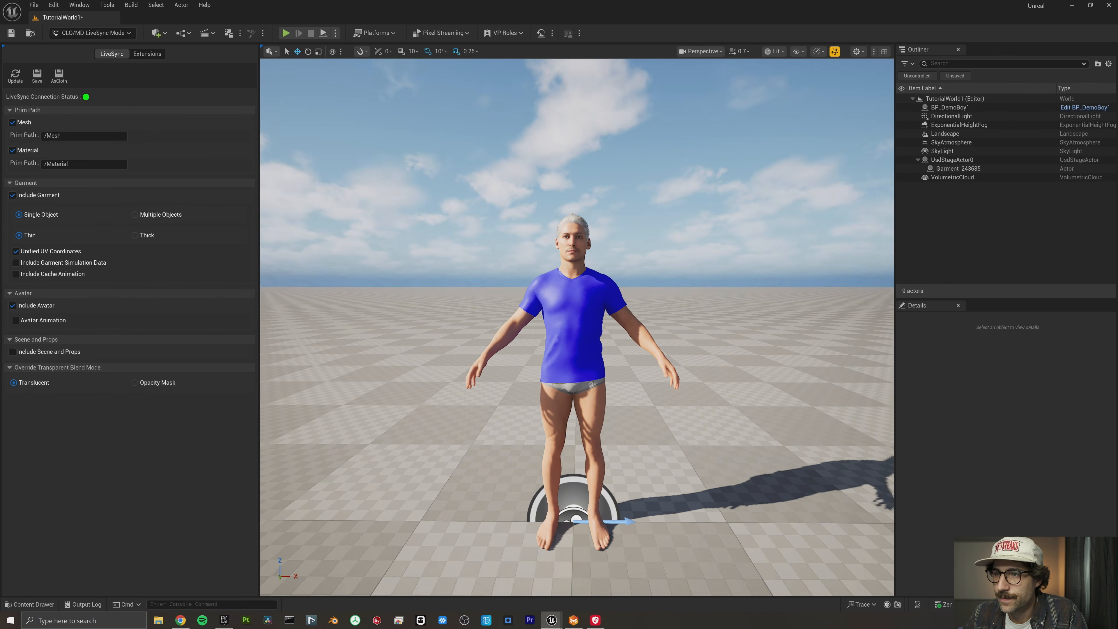
- Select the imported T-shirt in the level and save its USD assets from LiveSync into the Tutorials/custom_clothes_tutorial folder
click(533, 273)
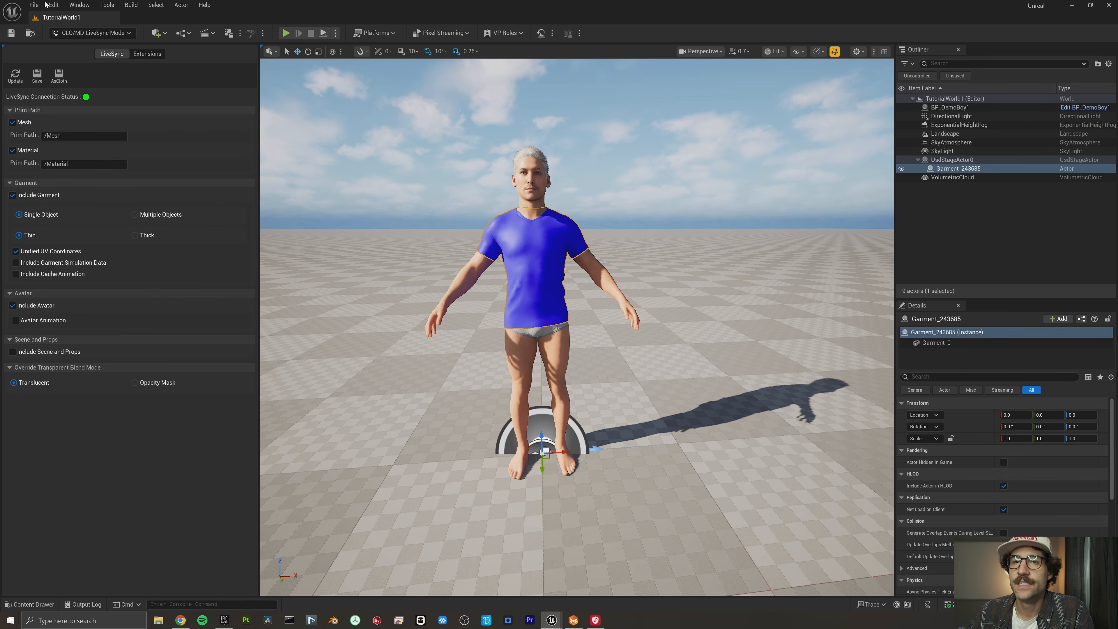
click(33, 79)
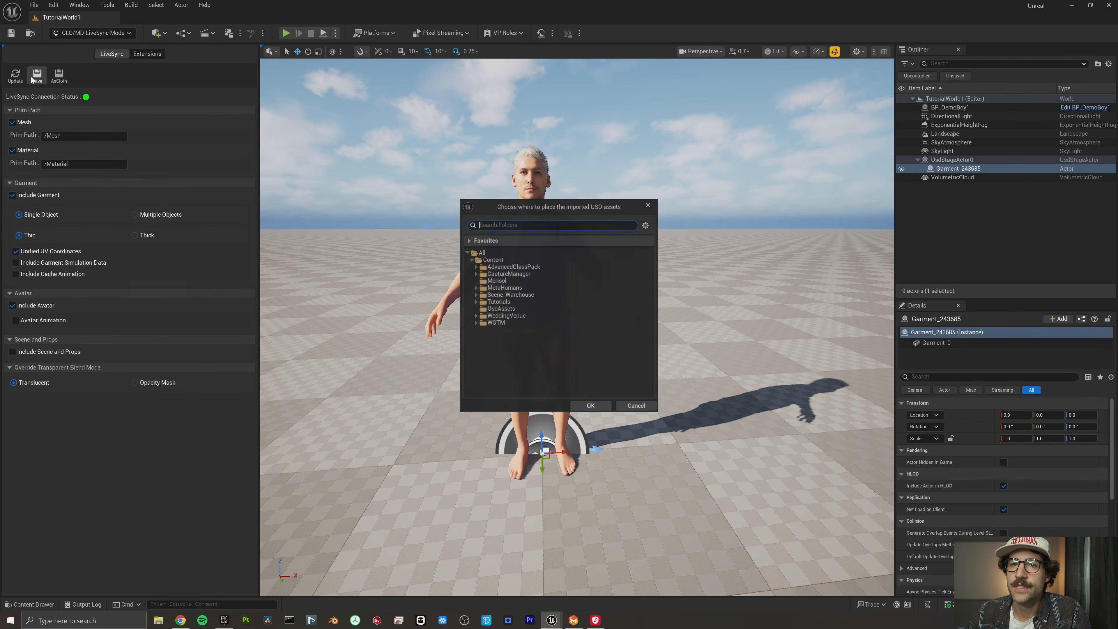
click(501, 308)
click(590, 406)
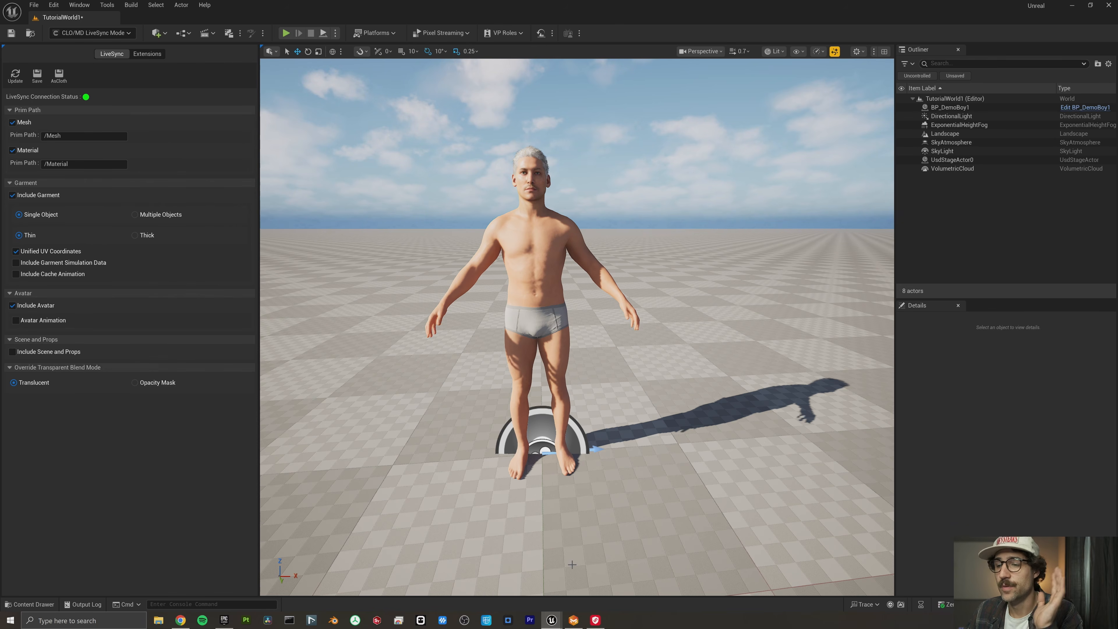
- Open the SM_Garment static mesh from custom_clothes_tutorial/Untitled_MD/StaticMeshes and inspect the saved T-shirt
mouse_move(554, 624)
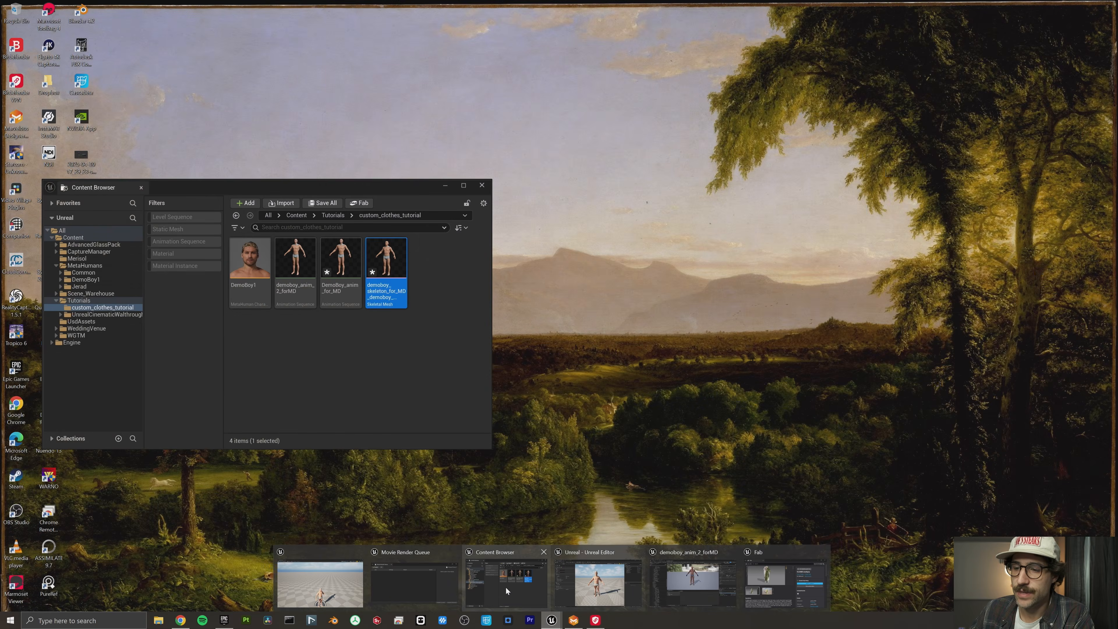
click(505, 584)
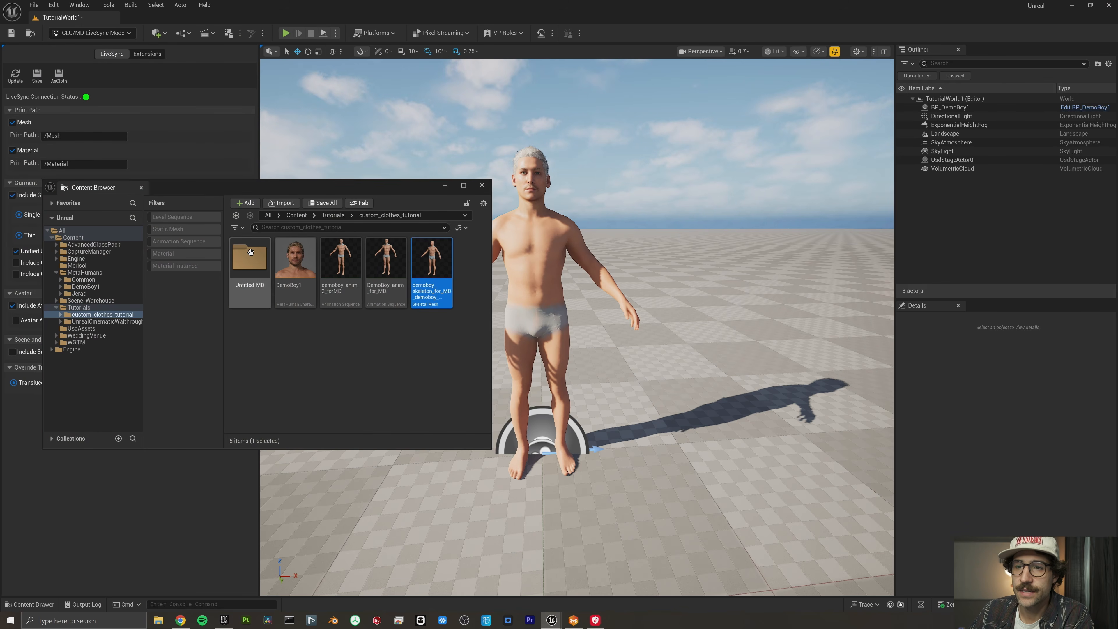
double_click(259, 265)
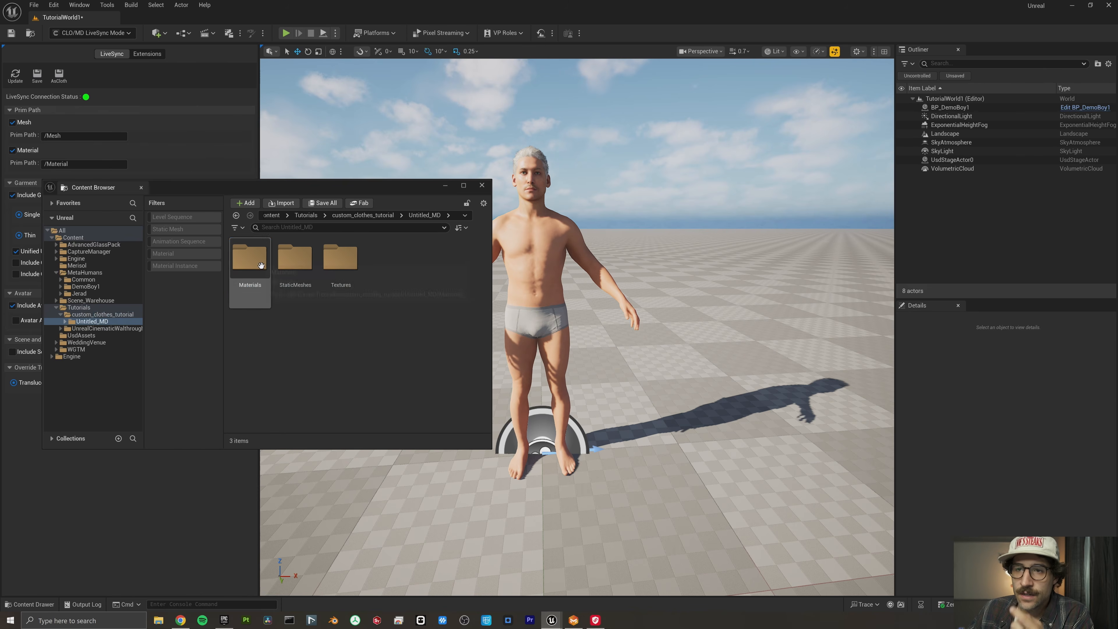
double_click(294, 260)
double_click(247, 254)
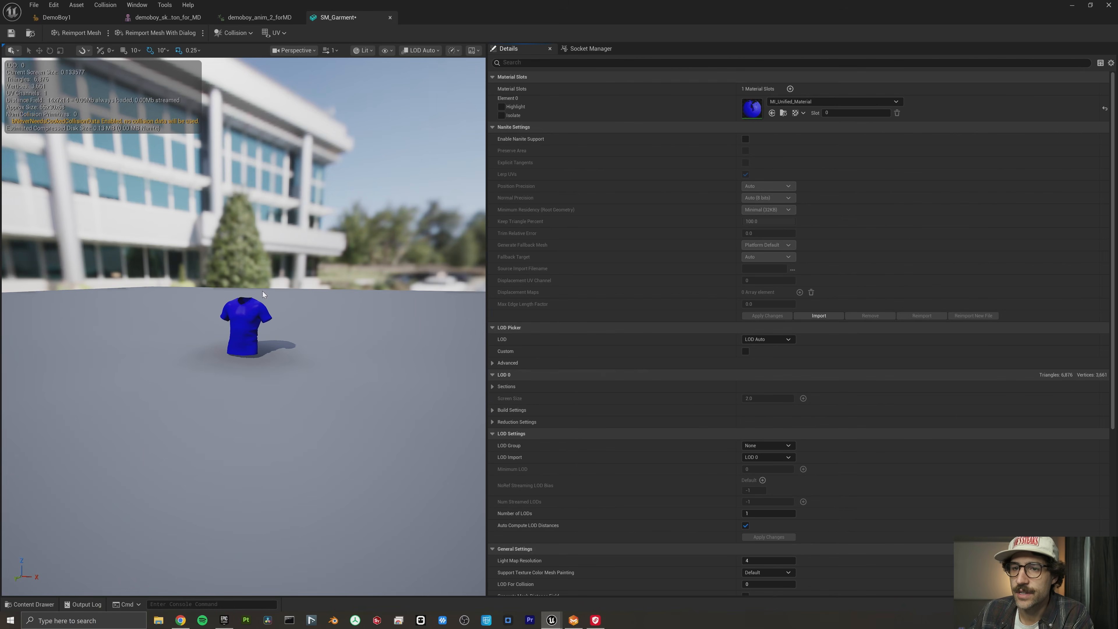
scroll(247, 307, up, 5)
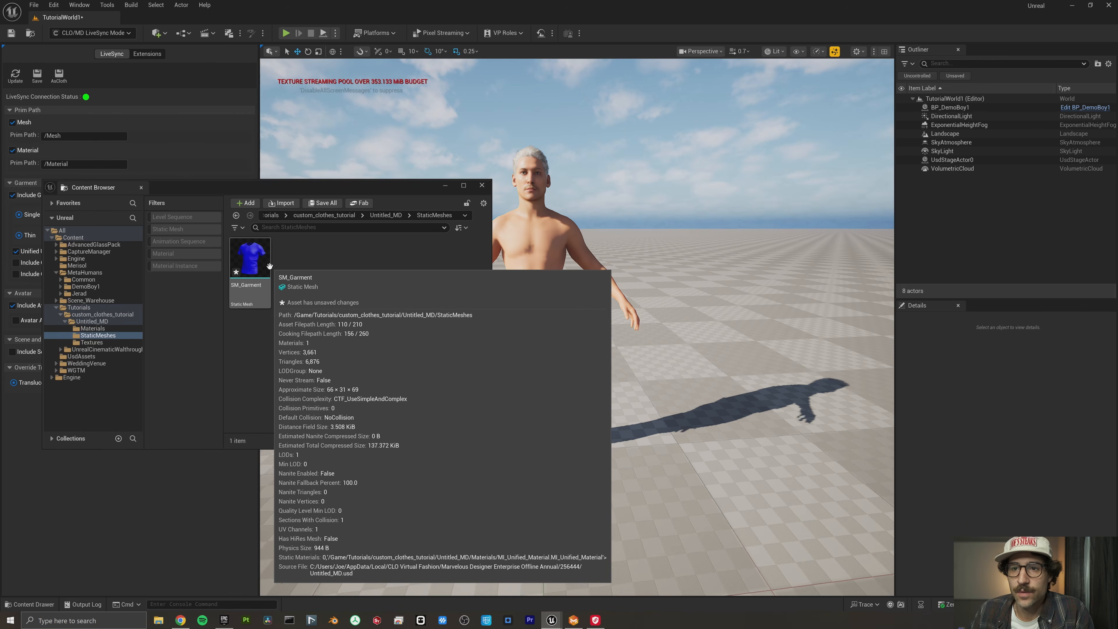
- Convert SM_Garment to a skeletal mesh that uses the existing demoboy_skeleton_for_MD skeletal mesh
right_click(251, 256)
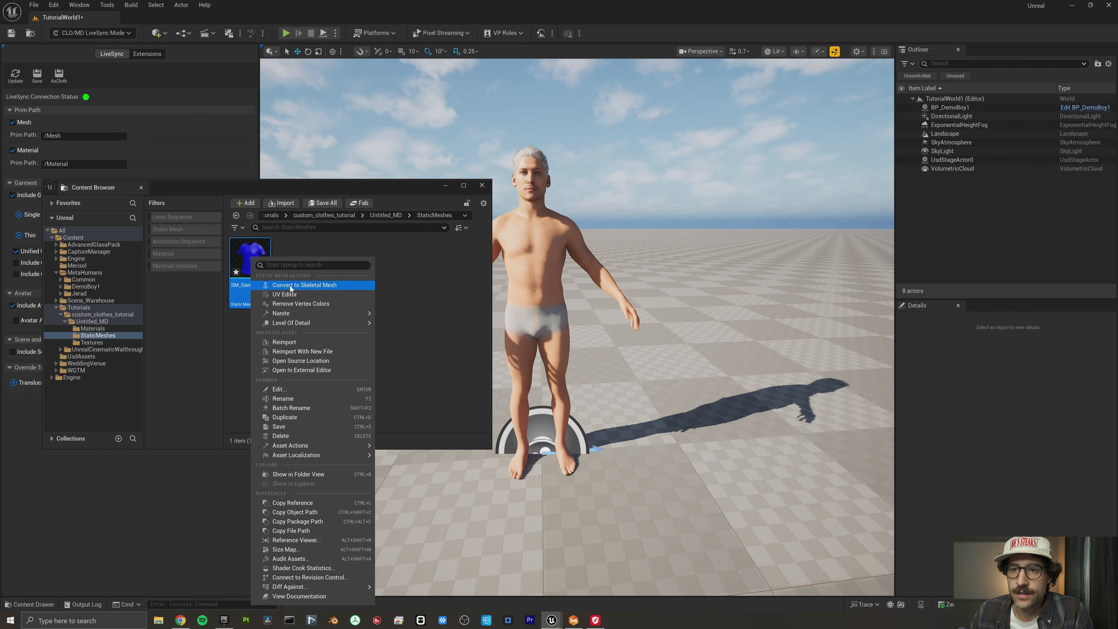
click(303, 286)
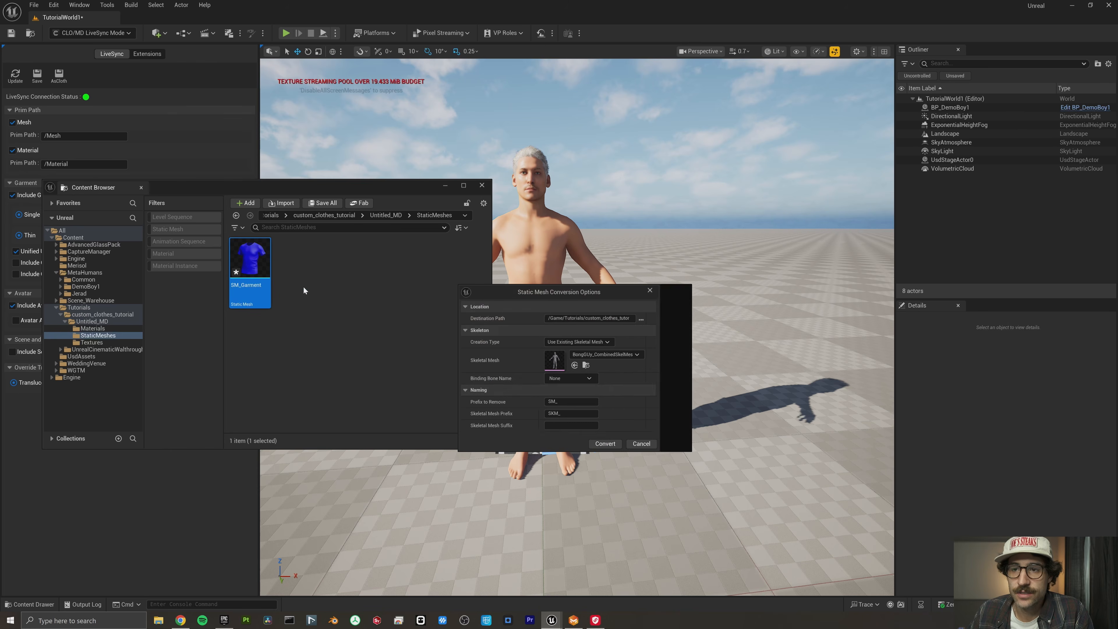
click(645, 355)
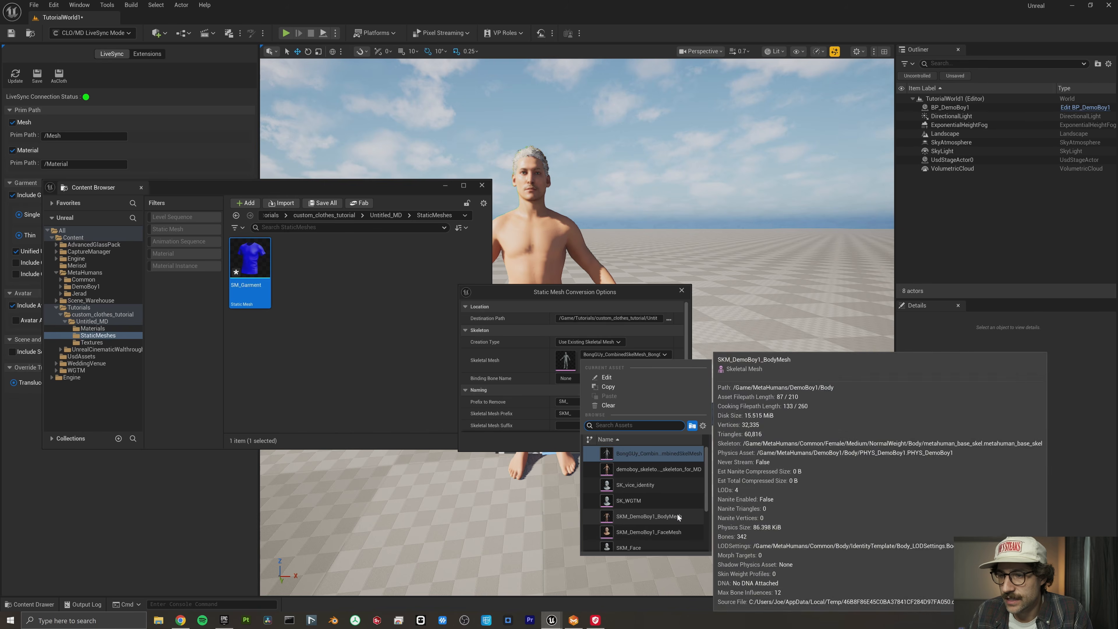
click(656, 469)
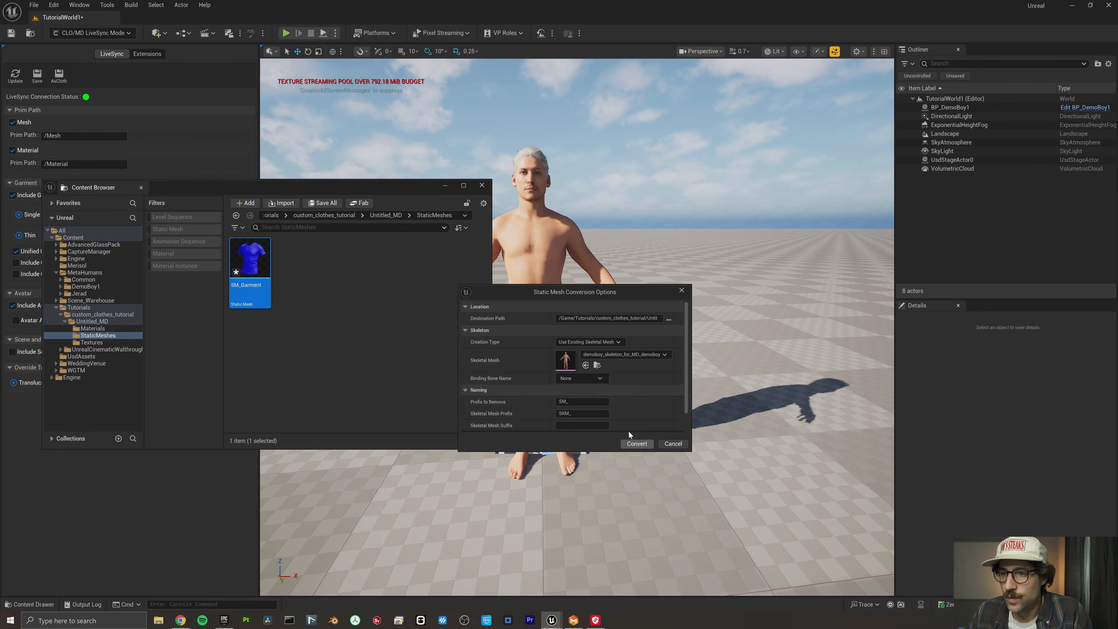
click(637, 443)
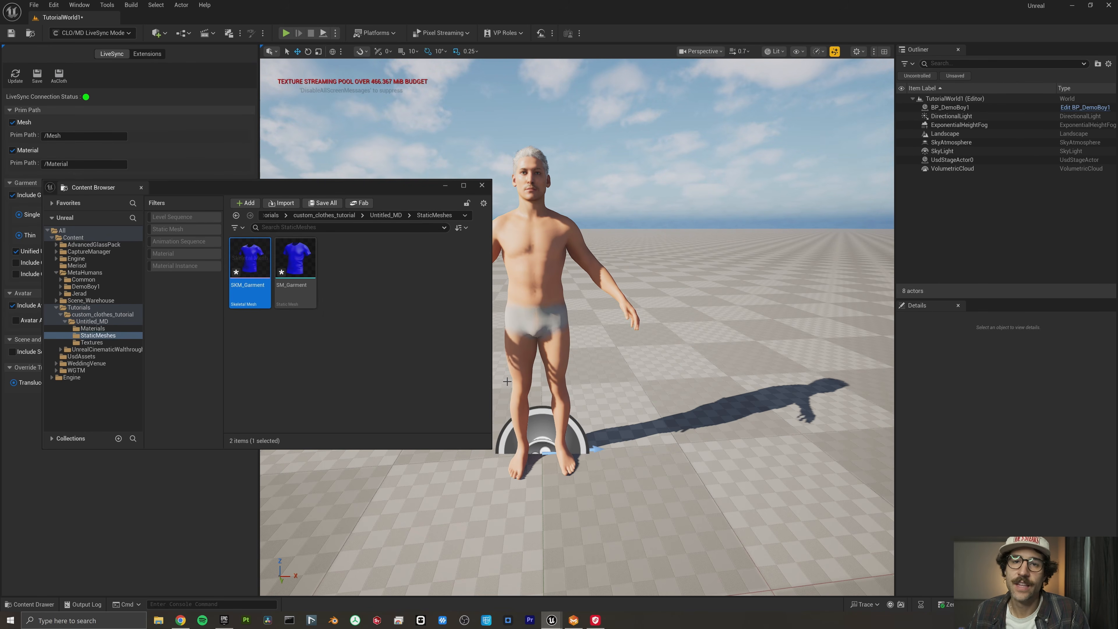
- Open SKM_Garment and rotate the upperarm_l bone to test how the sleeve follows the arm
click(379, 317)
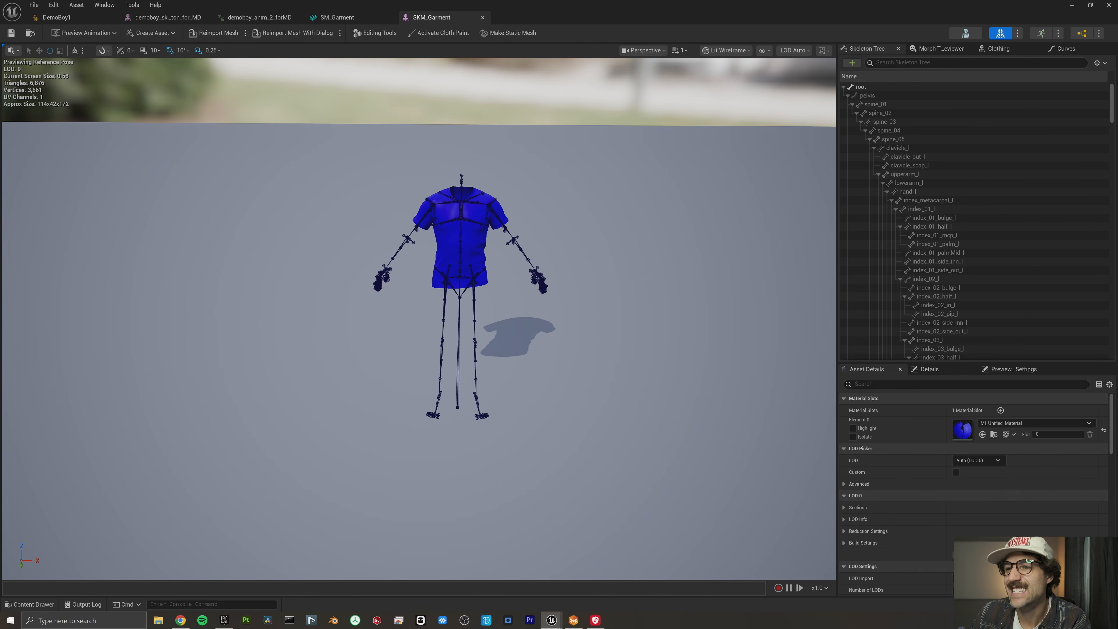
click(920, 174)
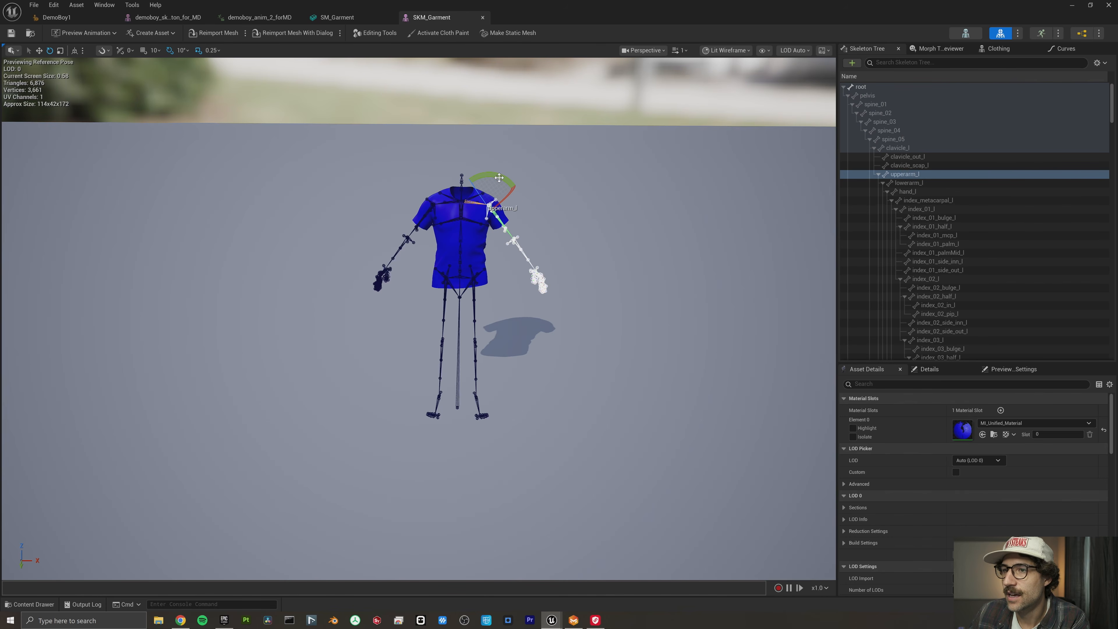
mouse_move(499, 177)
mouse_down()
mouse_move(462, 172)
mouse_move(479, 174)
mouse_up()
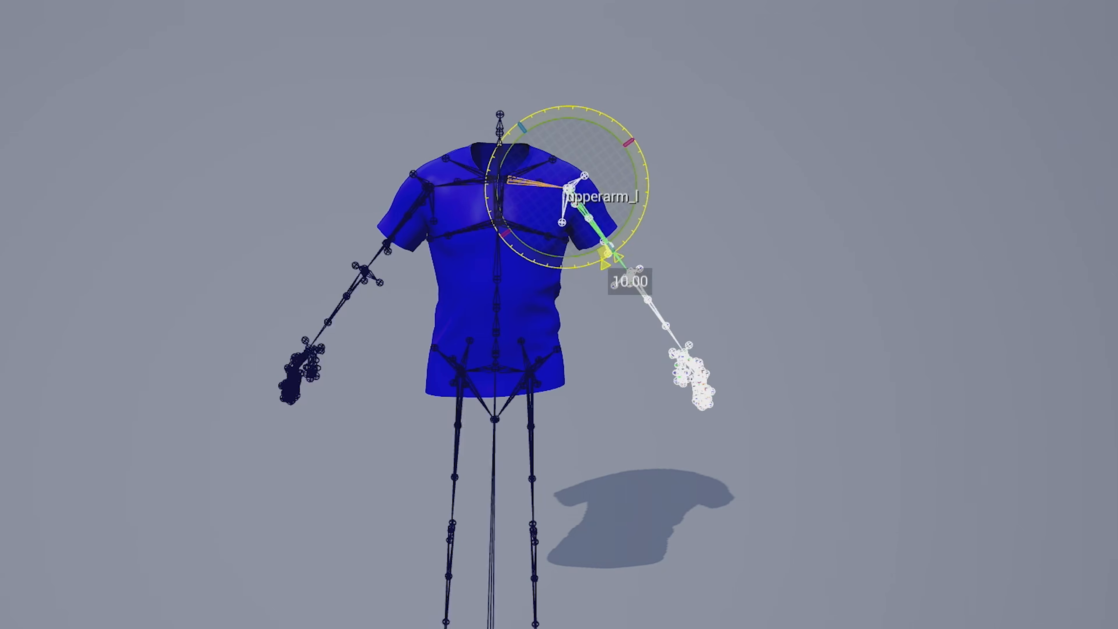
mouse_move(619, 257)
mouse_down()
mouse_move(630, 248)
mouse_move(605, 264)
mouse_up()
drag(503, 123, 502, 123)
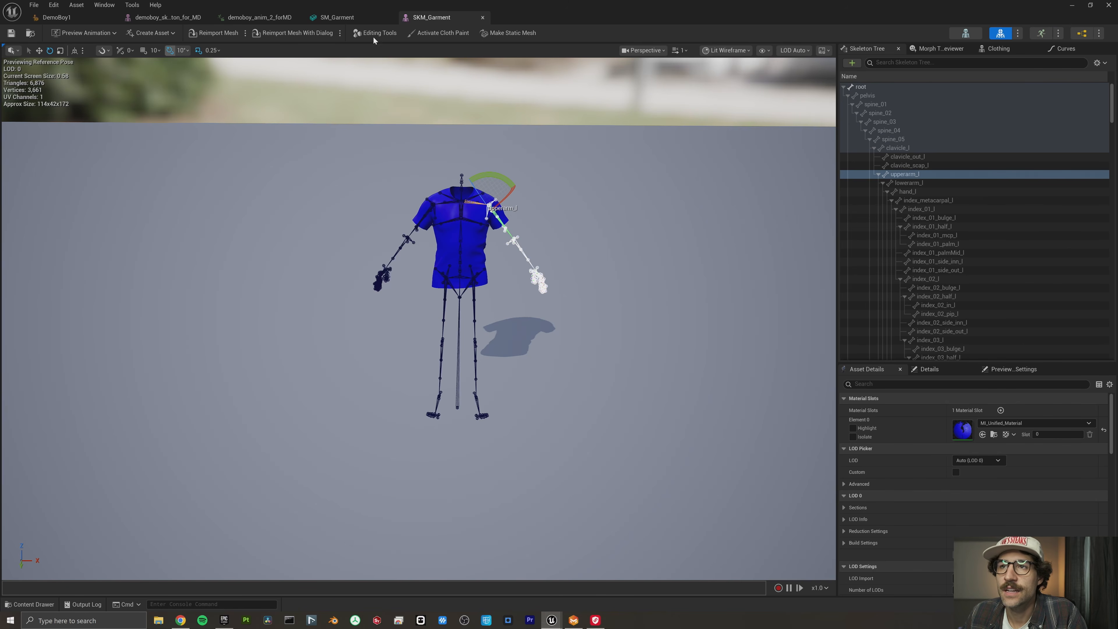
- Transfer the skin weights from demoboy_skeleton_for_MD to SKM_Garment, accept them, and test the sleeve by rotating the upperarm_twist_01_l bone
click(383, 35)
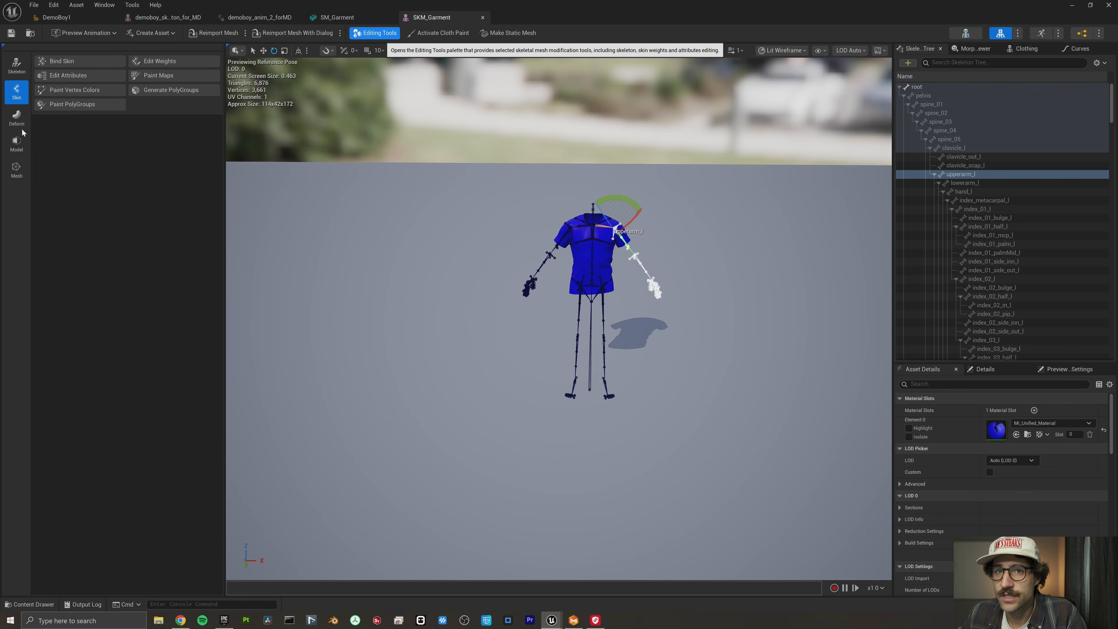
click(159, 61)
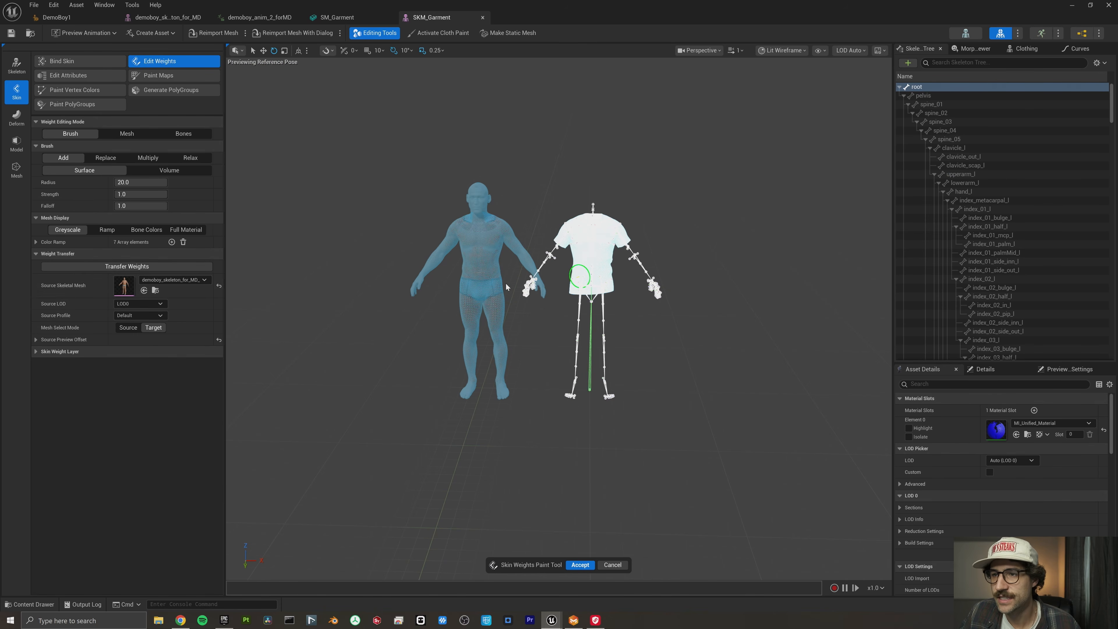
click(114, 266)
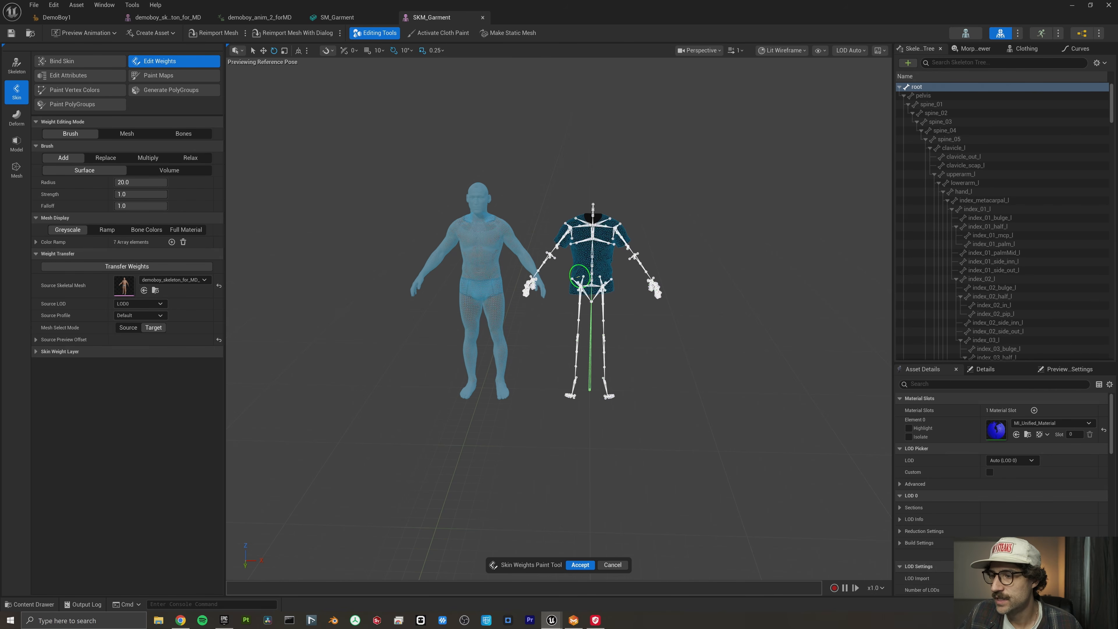
click(580, 565)
click(625, 241)
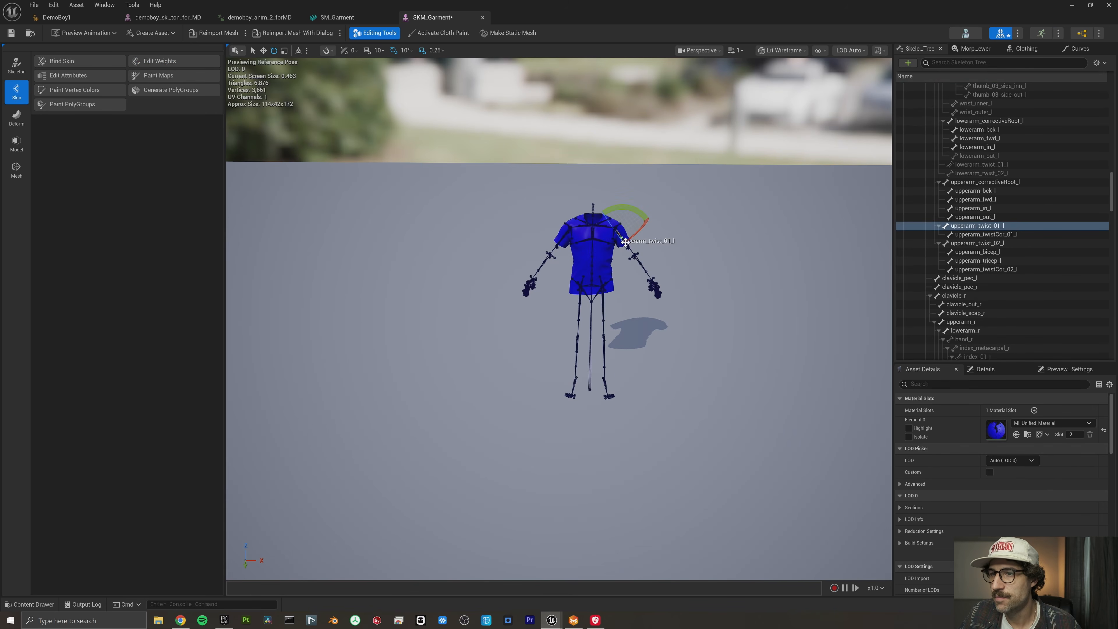
mouse_move(621, 207)
mouse_down()
mouse_move(587, 220)
mouse_move(625, 209)
mouse_up()
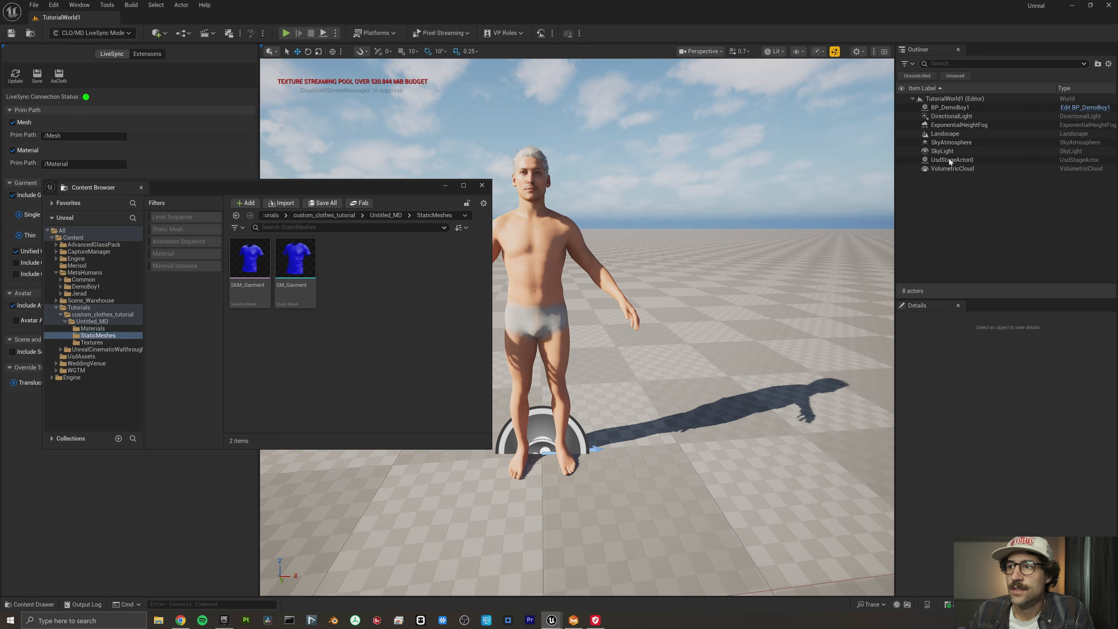
- In the BP_DemoBoy1 blueprint, add a Skeletal Mesh component named shirt and parent it to Body
click(1105, 107)
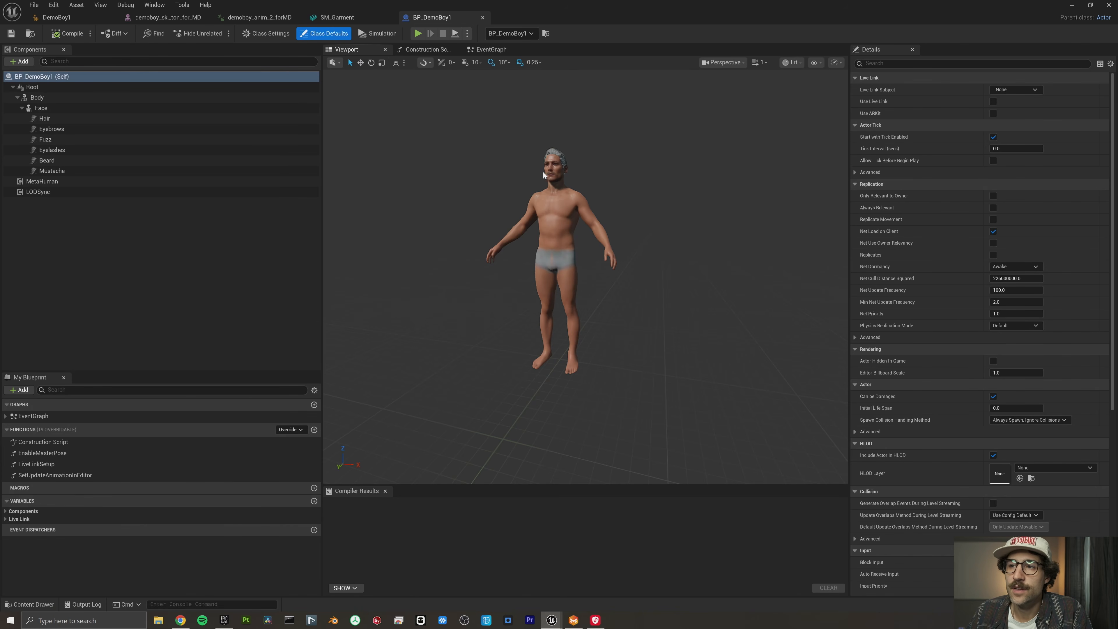
click(19, 61)
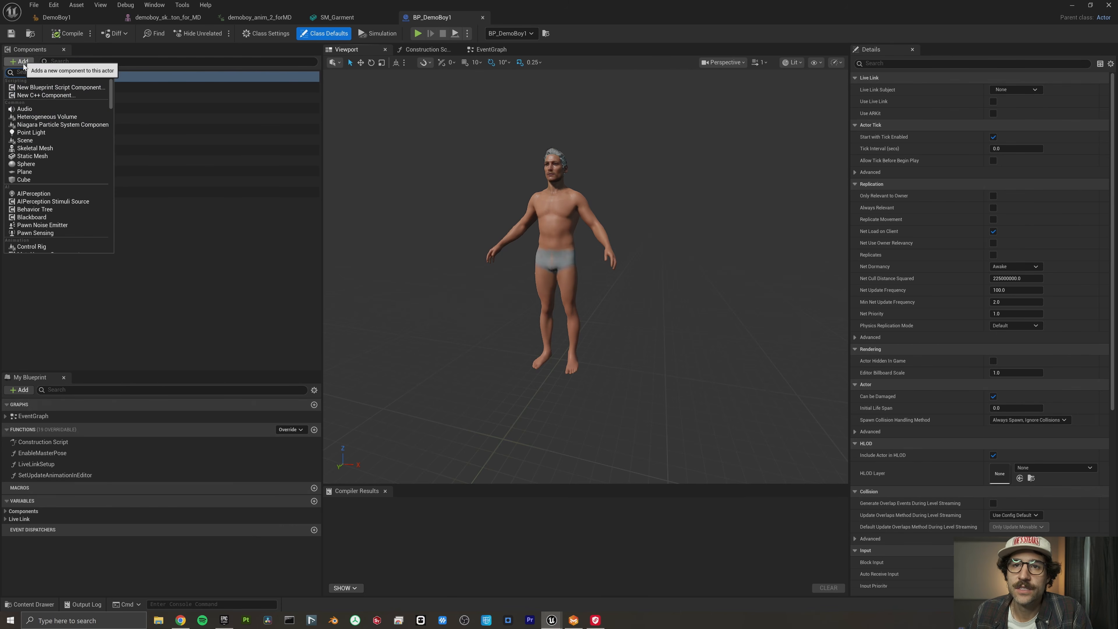
click(32, 148)
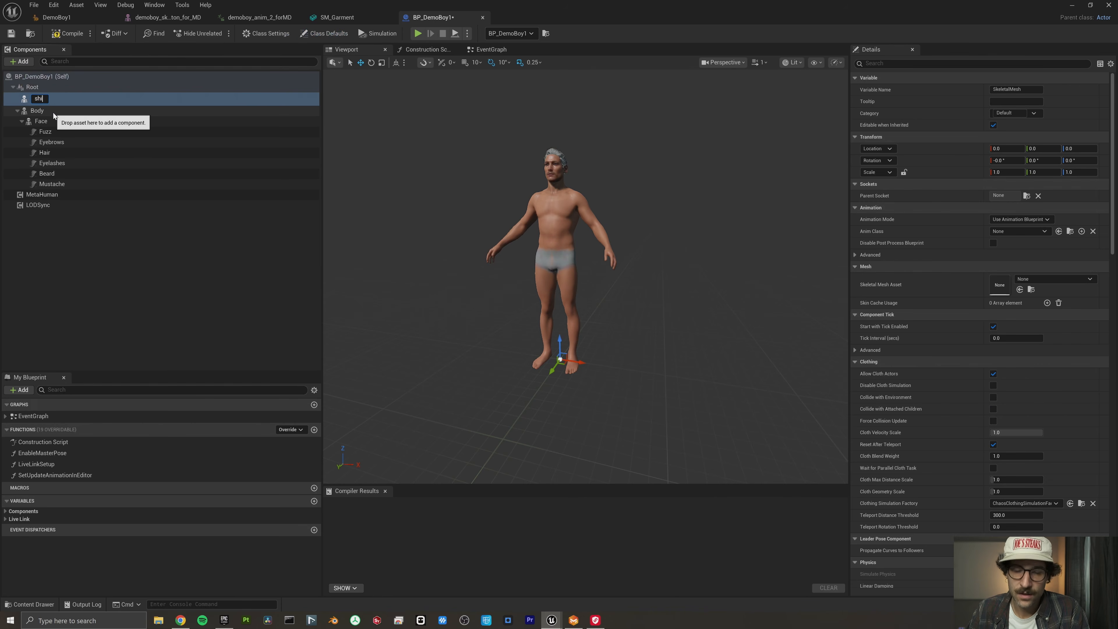
text(shirt)
key(Return)
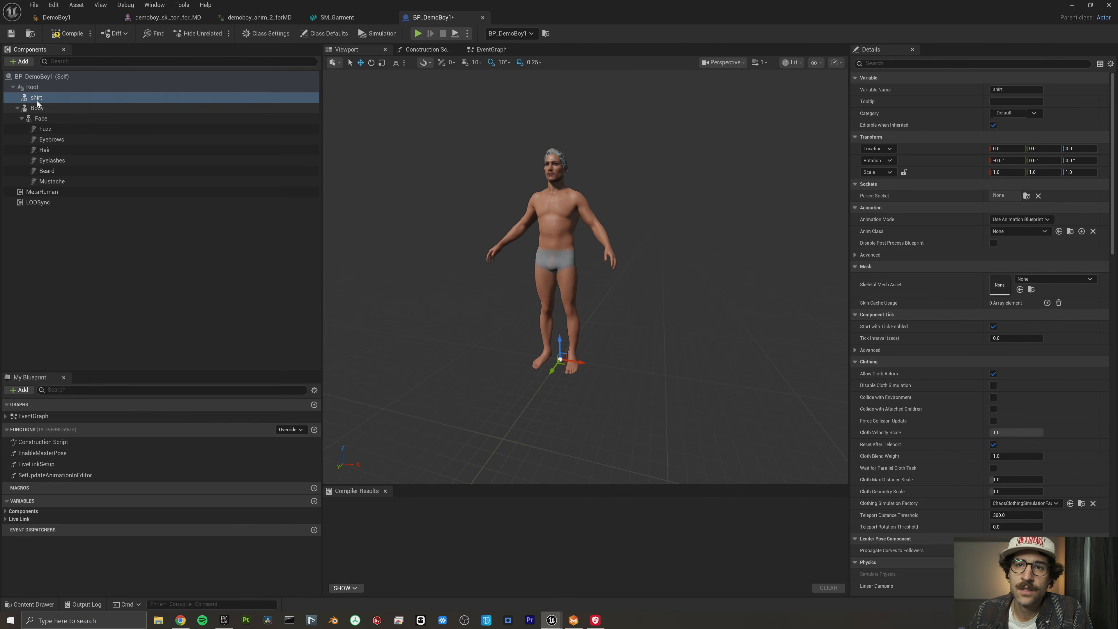
drag(38, 100, 39, 110)
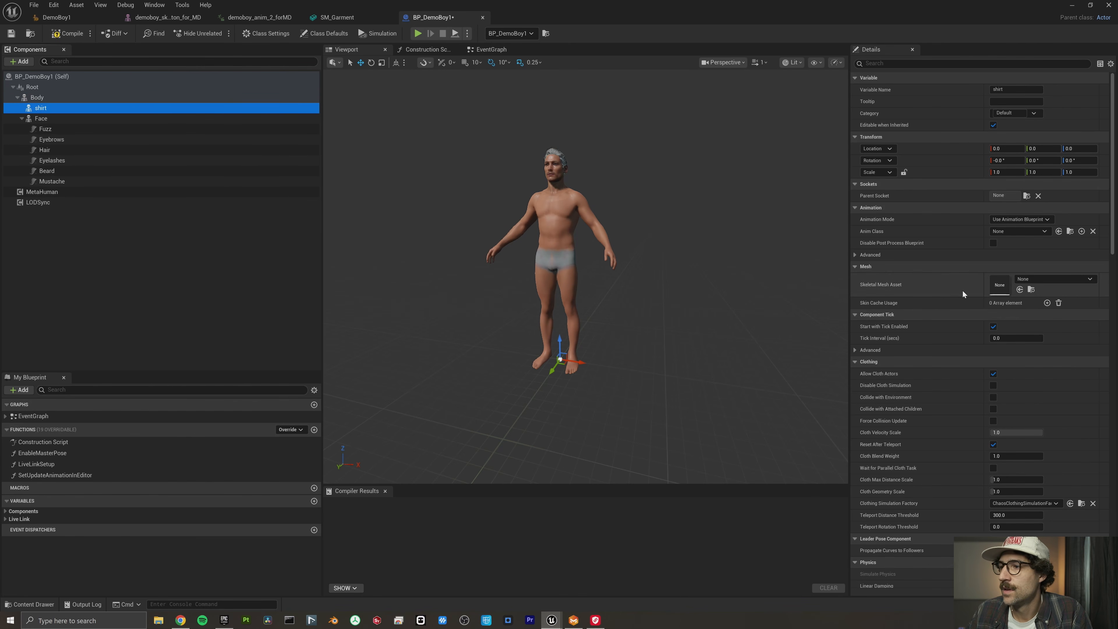
- Assign the blue SKM_Garment as the shirt component's skeletal mesh asset
click(1038, 280)
scroll(1048, 418, down, 2)
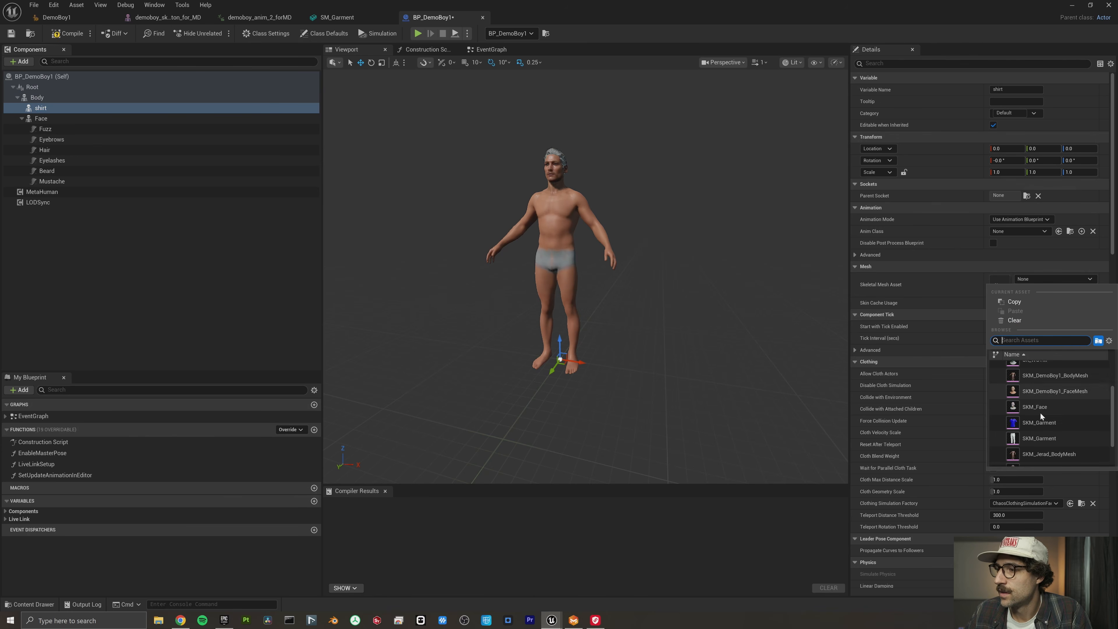
click(1048, 423)
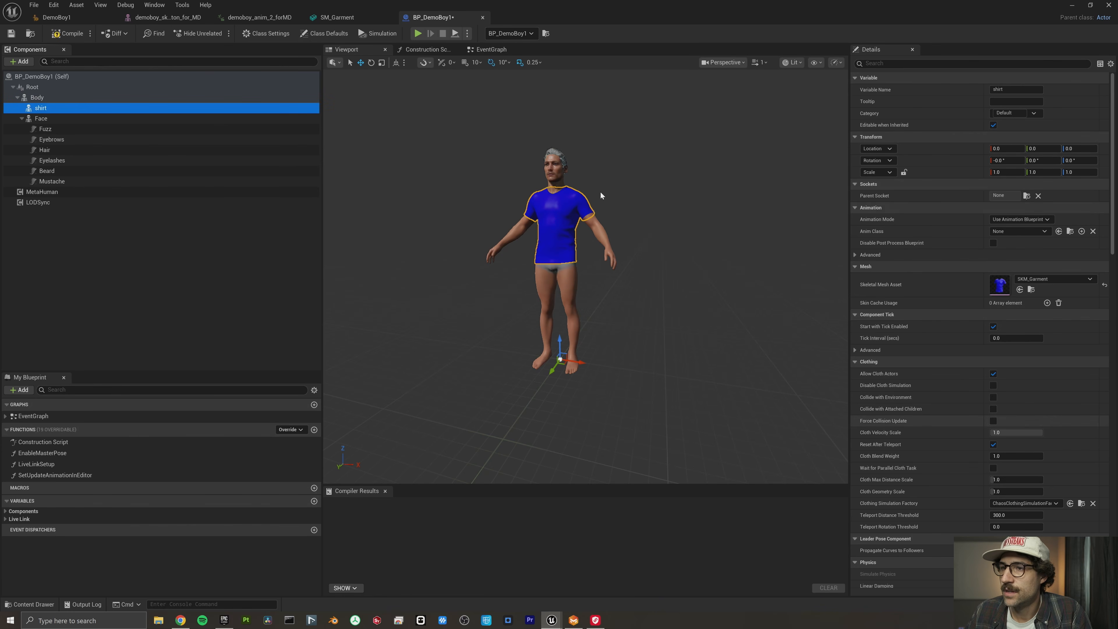
drag(660, 264, 616, 264)
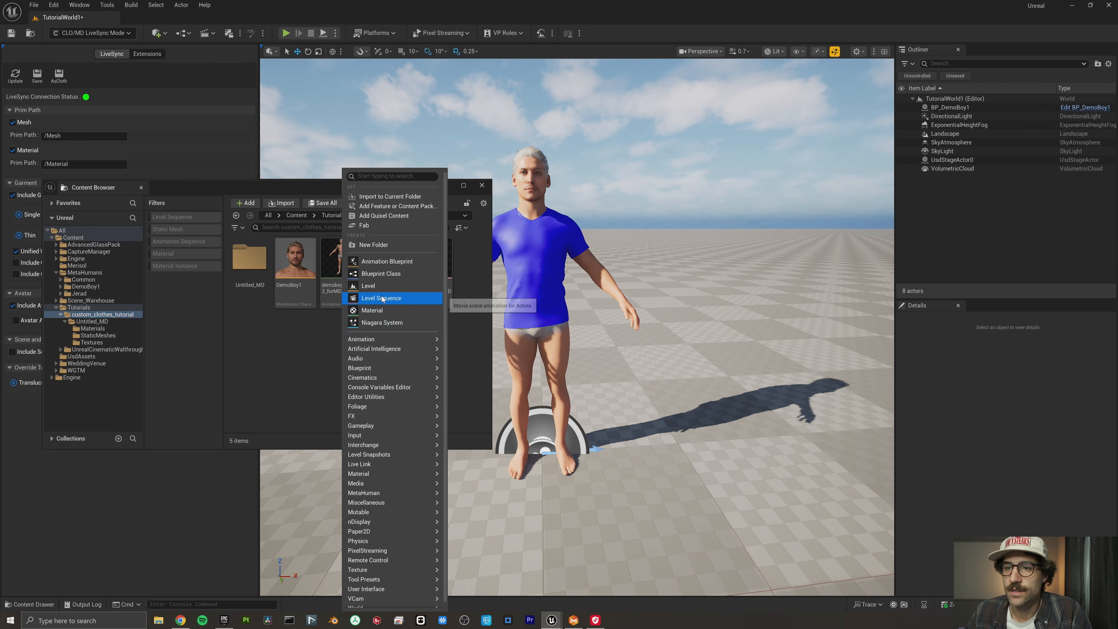
click(381, 299)
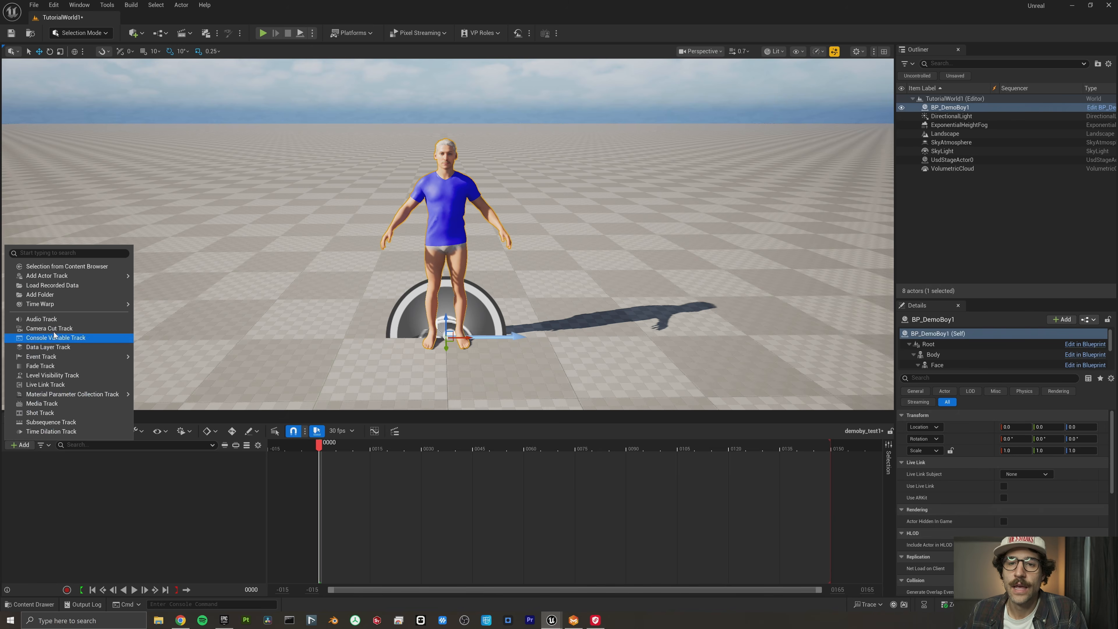
- Add the BP_DemoBoy1 actor as a track in the demoby_test1 sequence
mouse_move(61, 305)
mouse_move(113, 277)
click(172, 280)
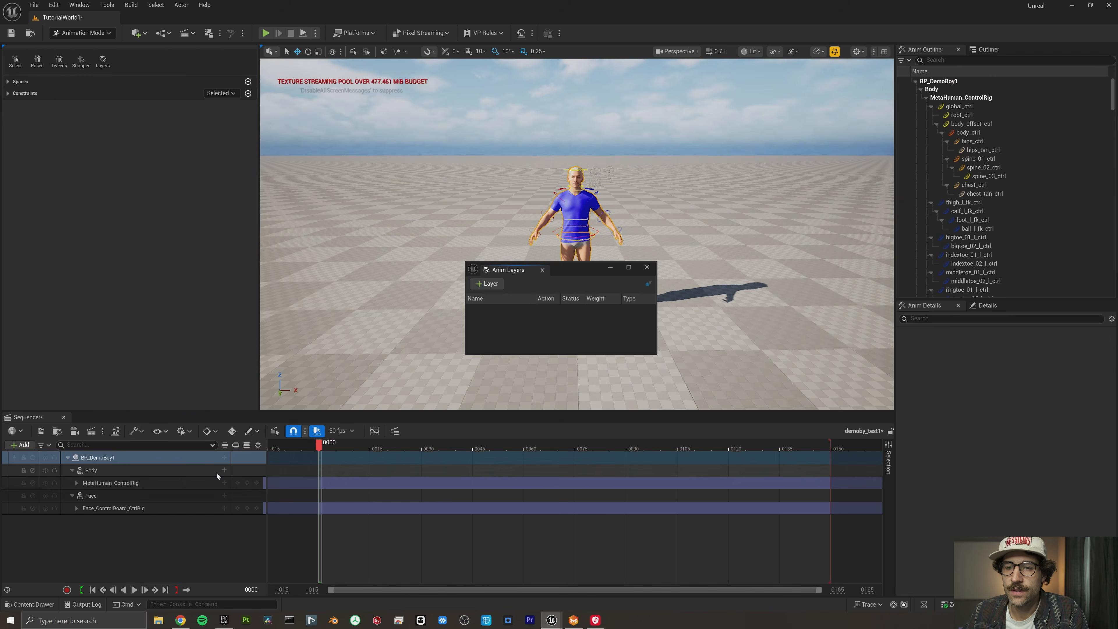
- Add one of the WTGM_anims mp5 animations to the Body track of BP_DemoBoy1 and play the sequence
click(224, 471)
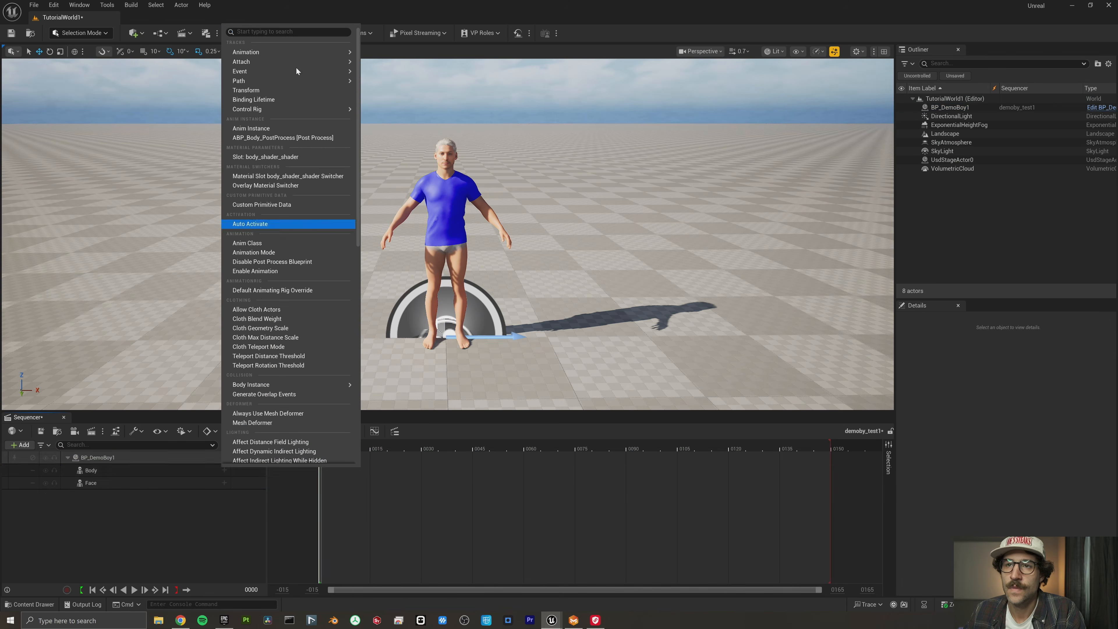
mouse_move(296, 52)
scroll(423, 138, down, 5)
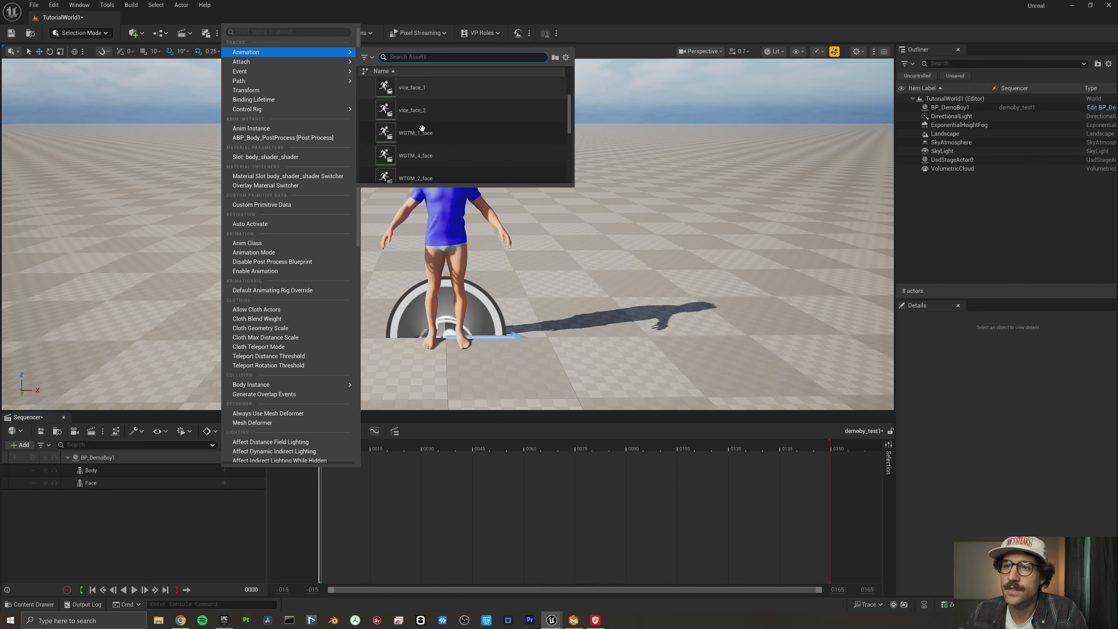
scroll(425, 138, down, 4)
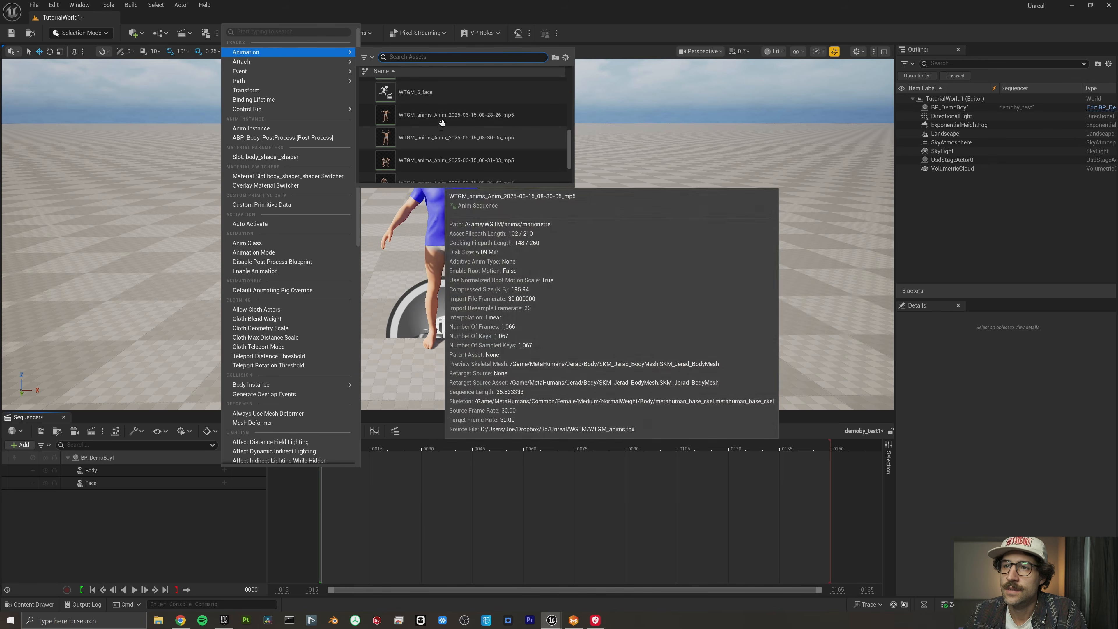
click(441, 118)
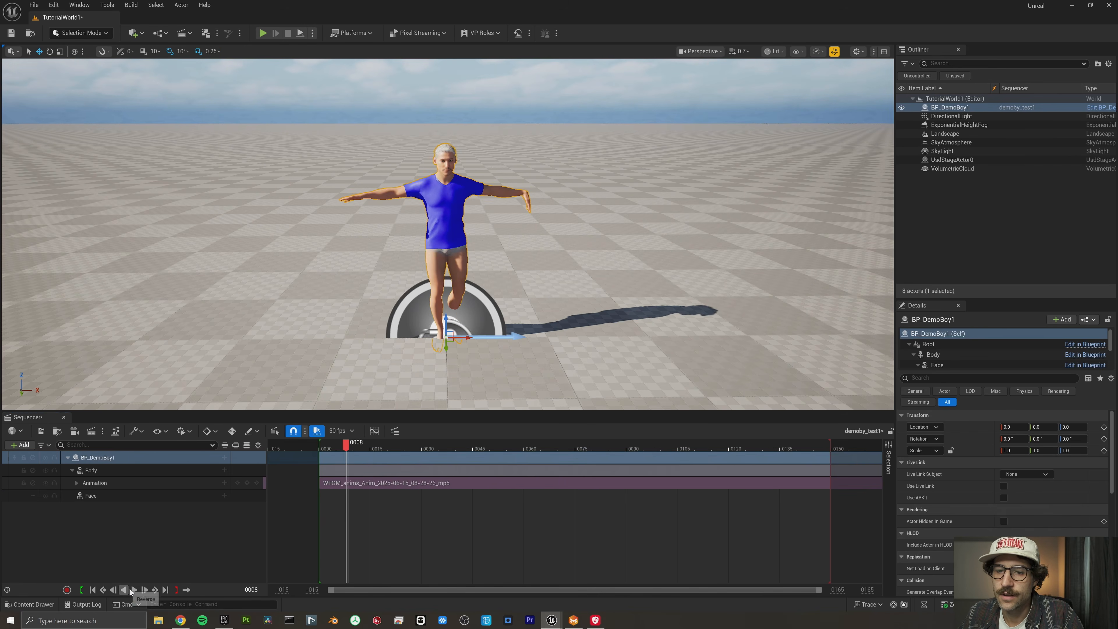
click(133, 590)
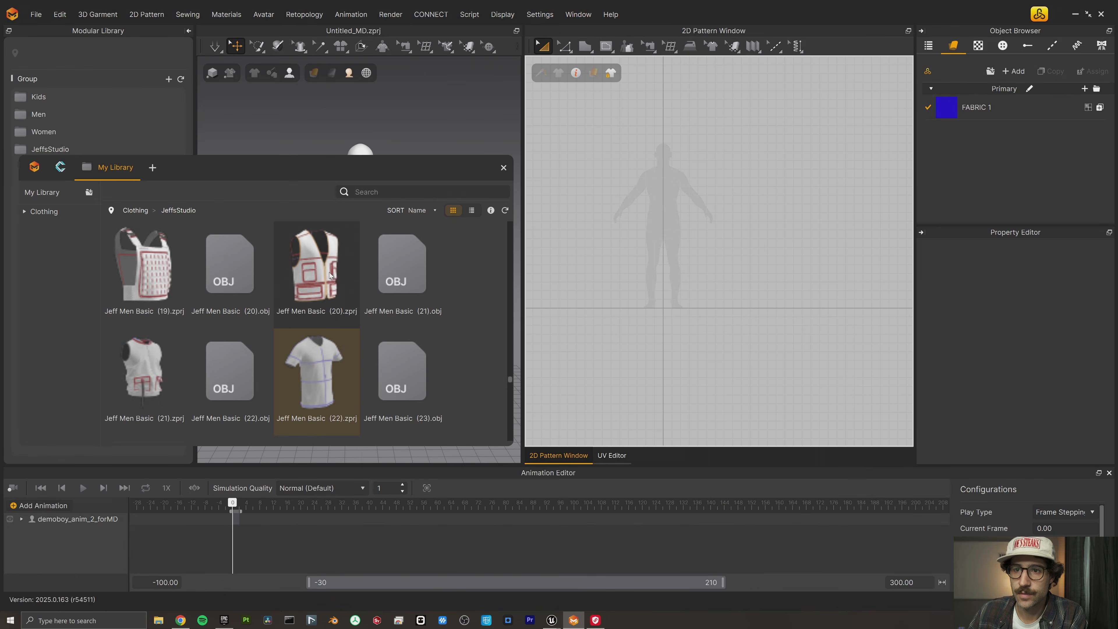
- In Marvelous Designer, add the Jeff Men Basic (40).zprj trousers from the JeffsStudio library to the open project without saving it first
scroll(332, 314, up, 15)
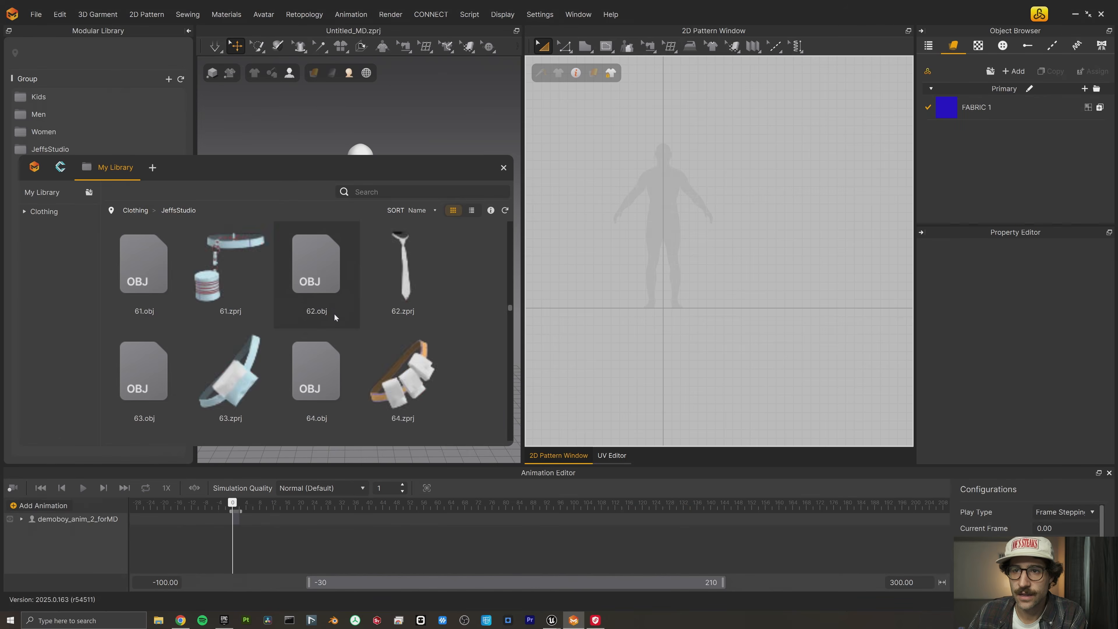
scroll(336, 314, down, 10)
drag(337, 314, 418, 122)
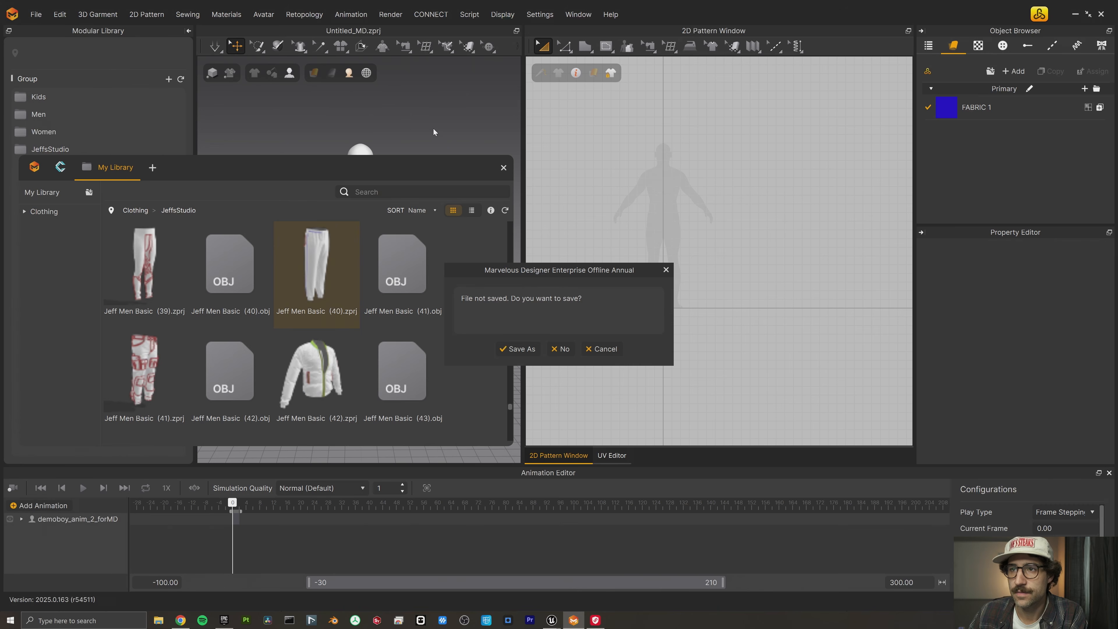
click(560, 350)
click(518, 229)
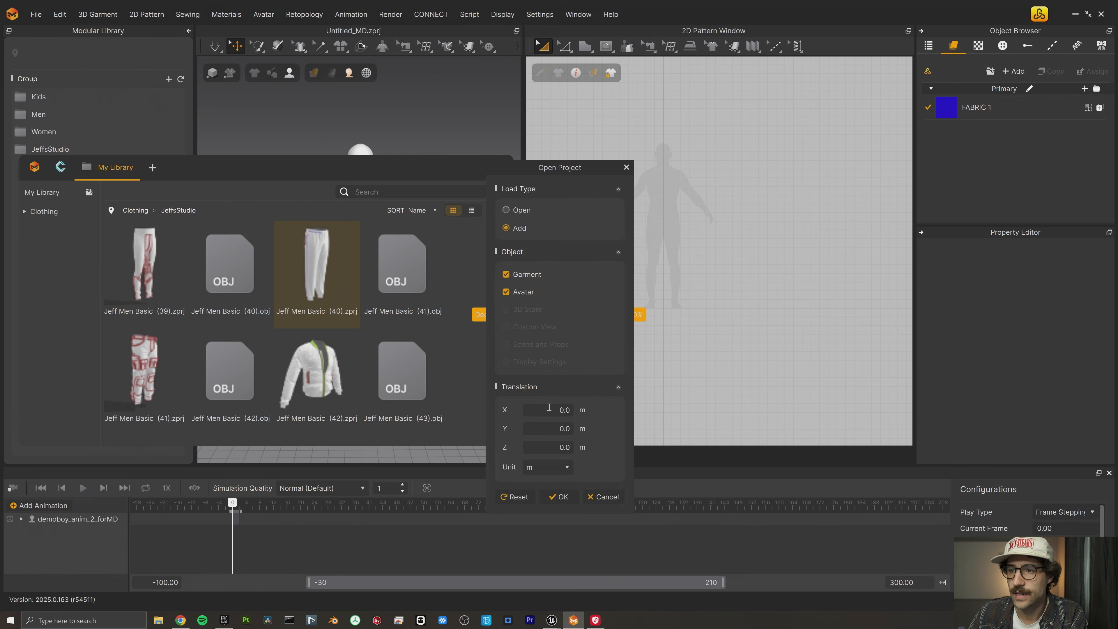
click(558, 495)
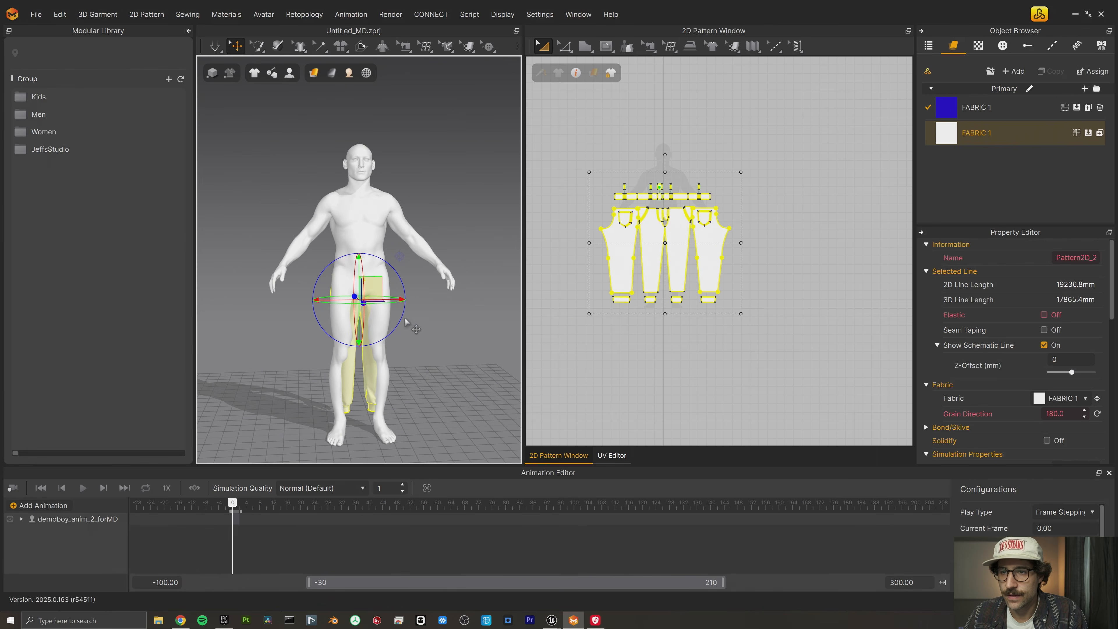
- Position the trousers over the avatar's legs and simulate them so they drape around the body
right_drag(379, 292, 426, 320)
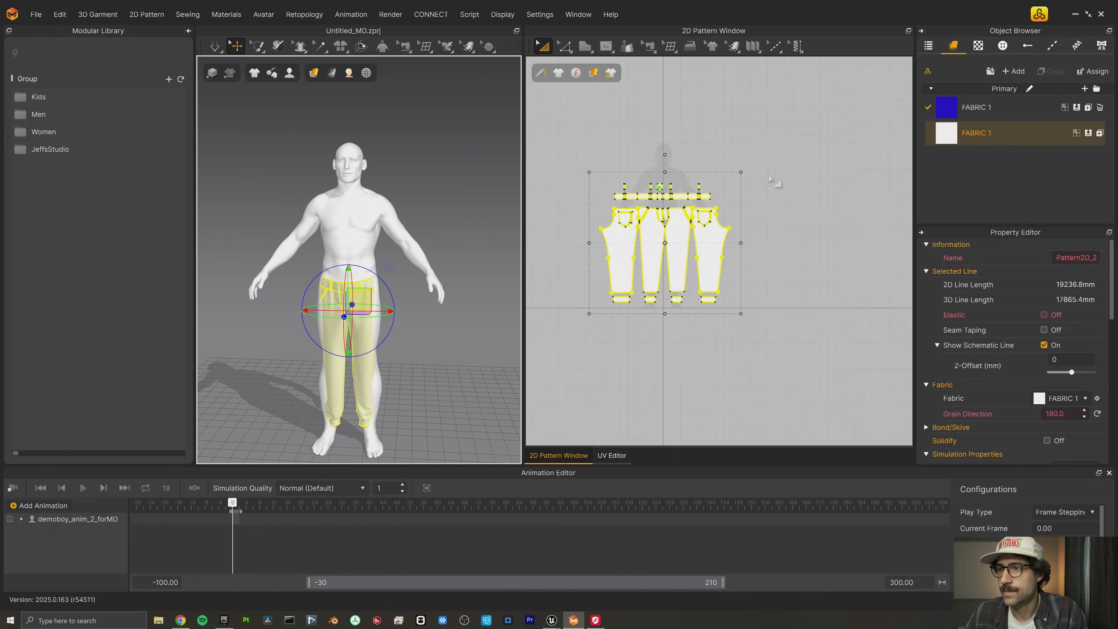
drag(741, 173, 781, 151)
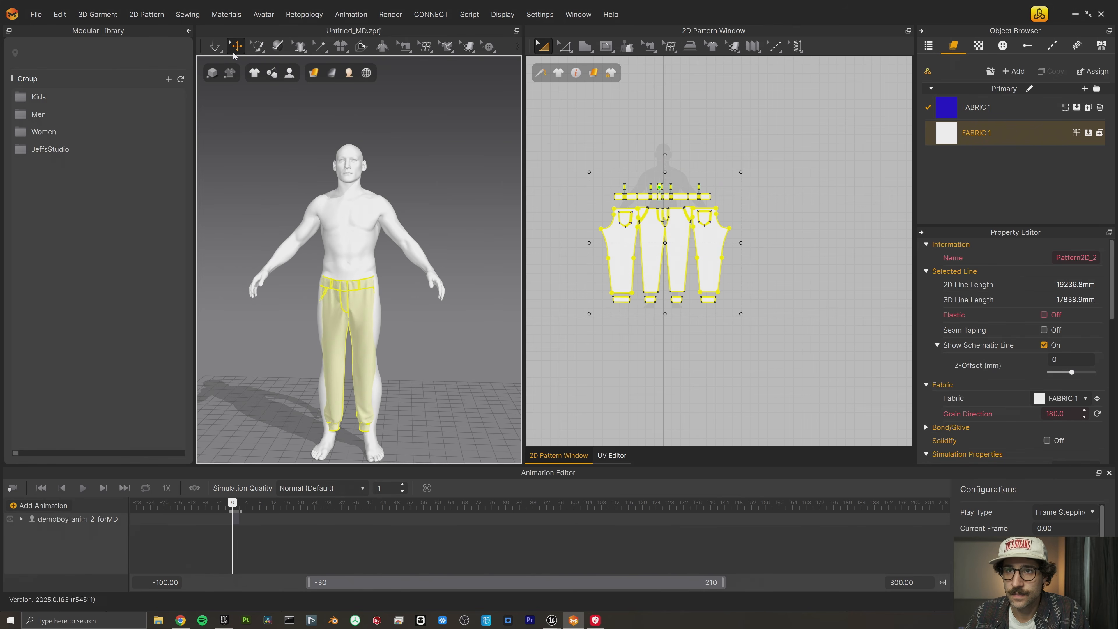
click(216, 47)
mouse_move(408, 311)
right_down()
mouse_move(358, 312)
mouse_move(377, 335)
mouse_move(394, 297)
right_up()
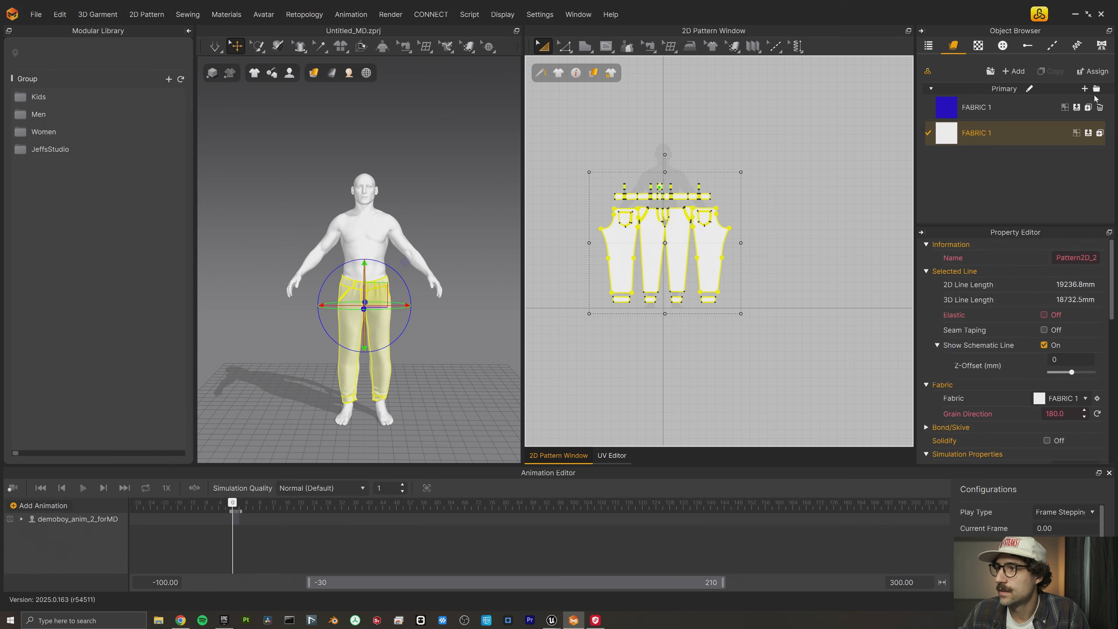
- Assign the blue FABRIC 1 to all trouser patterns and delete the white FABRIC 1
click(1076, 108)
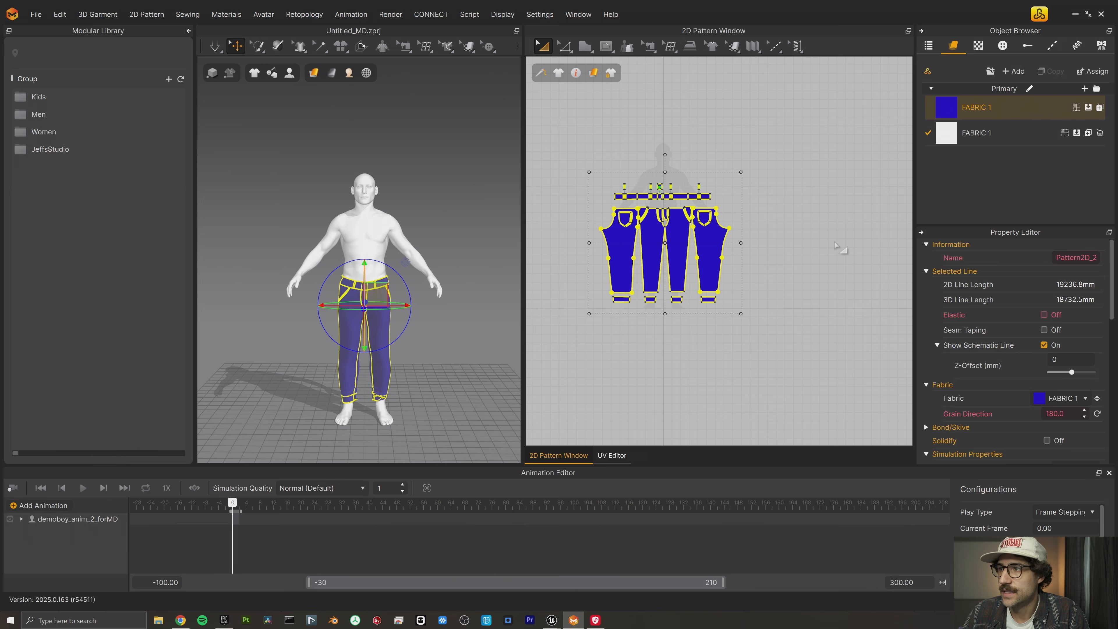
click(1099, 133)
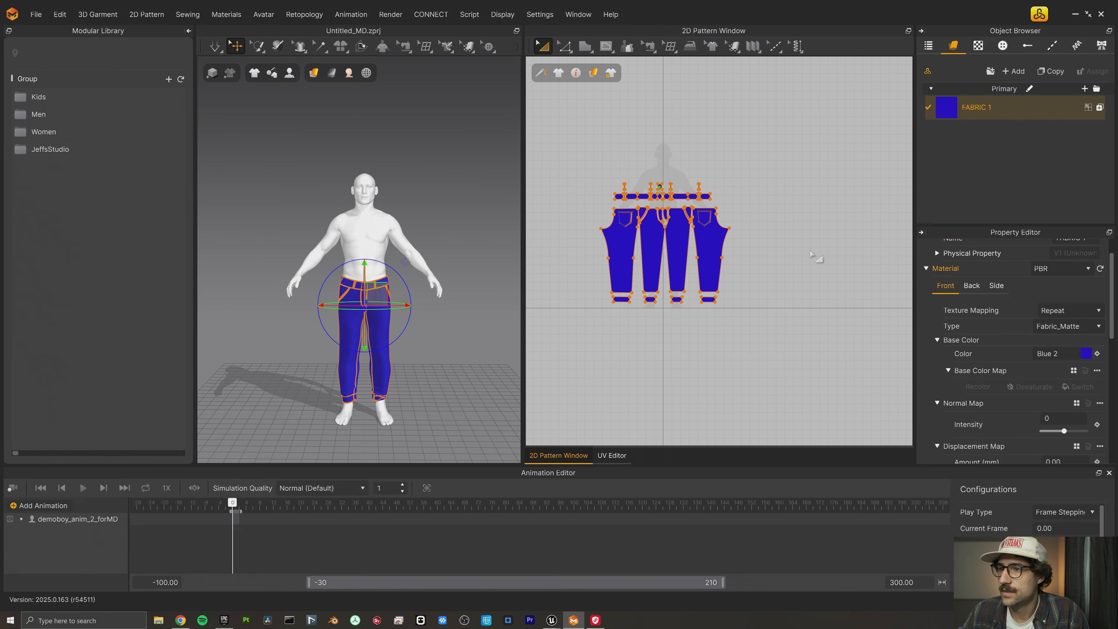
click(746, 223)
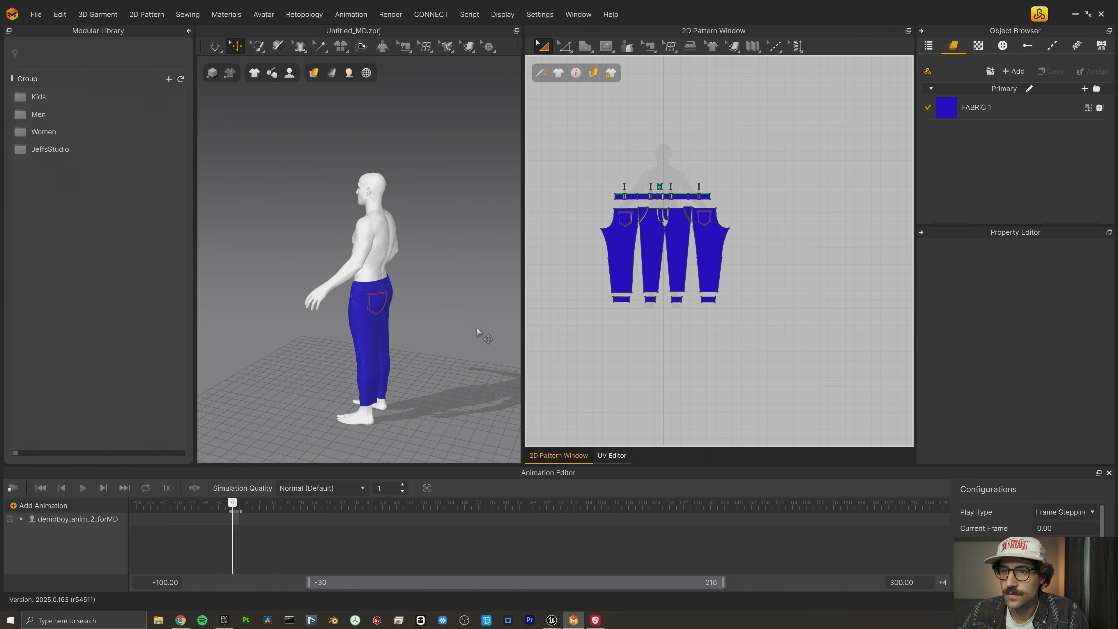
right_drag(447, 316, 502, 370)
- Switch to Unreal, enter CLO/MD LiveSync mode, and update the scene to bring in the trousers as a single thin object
mouse_move(552, 616)
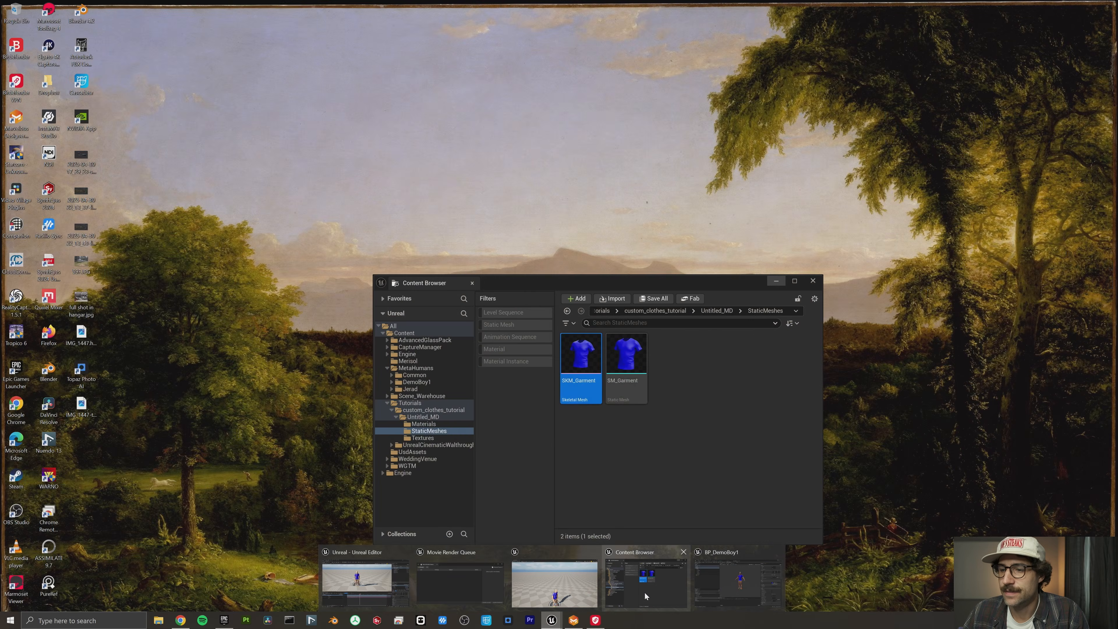
click(644, 591)
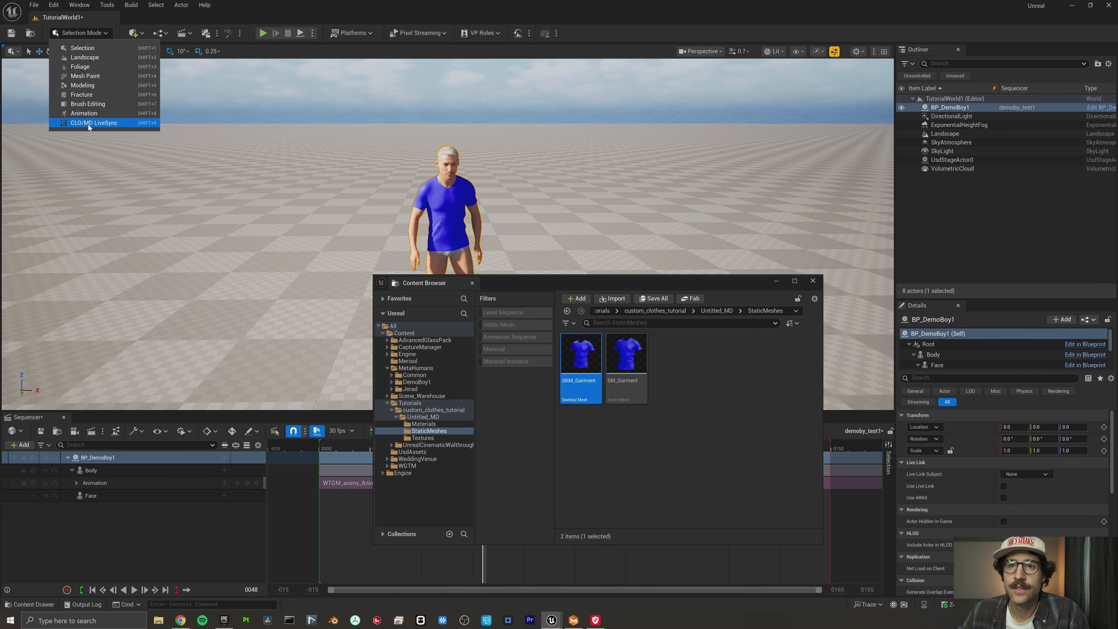
click(651, 327)
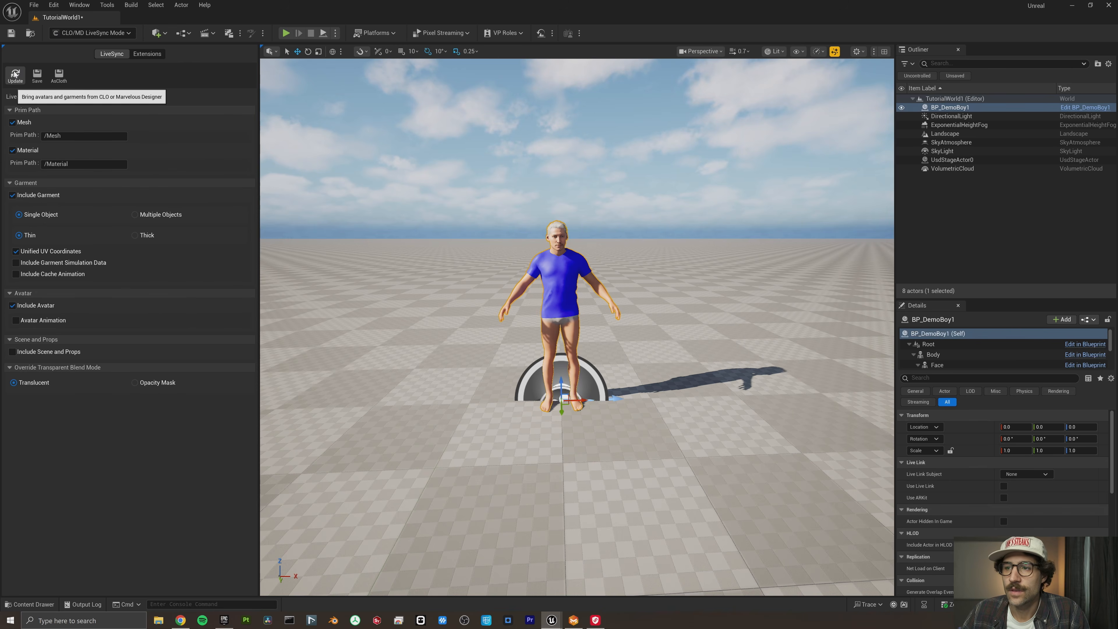
click(15, 74)
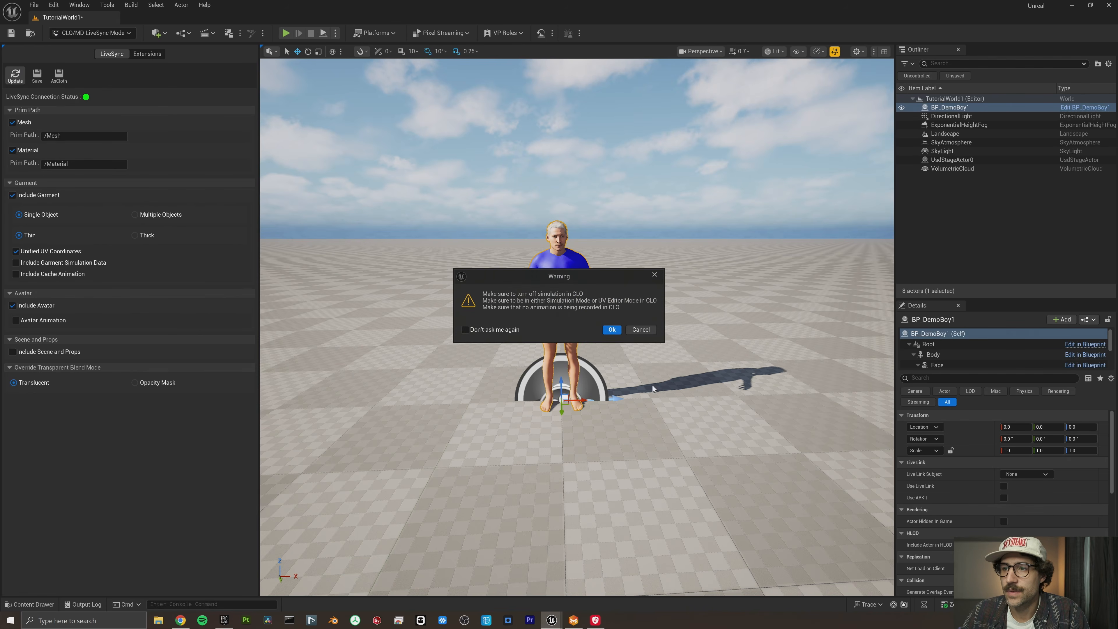
click(611, 329)
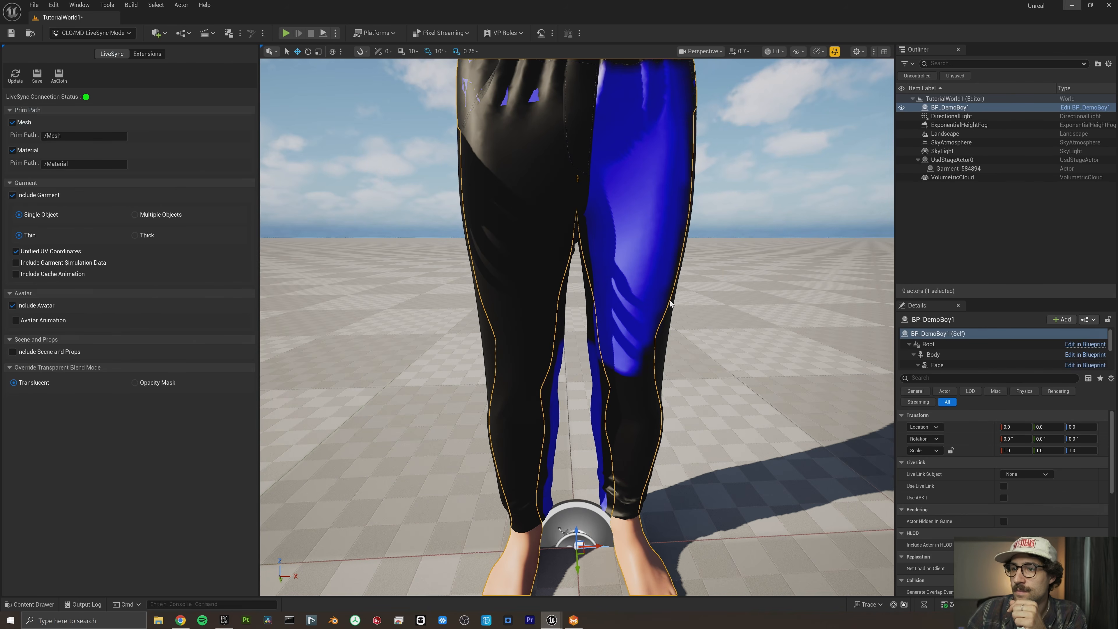
key(s)
right_drag(576, 327, 558, 314)
key(s)
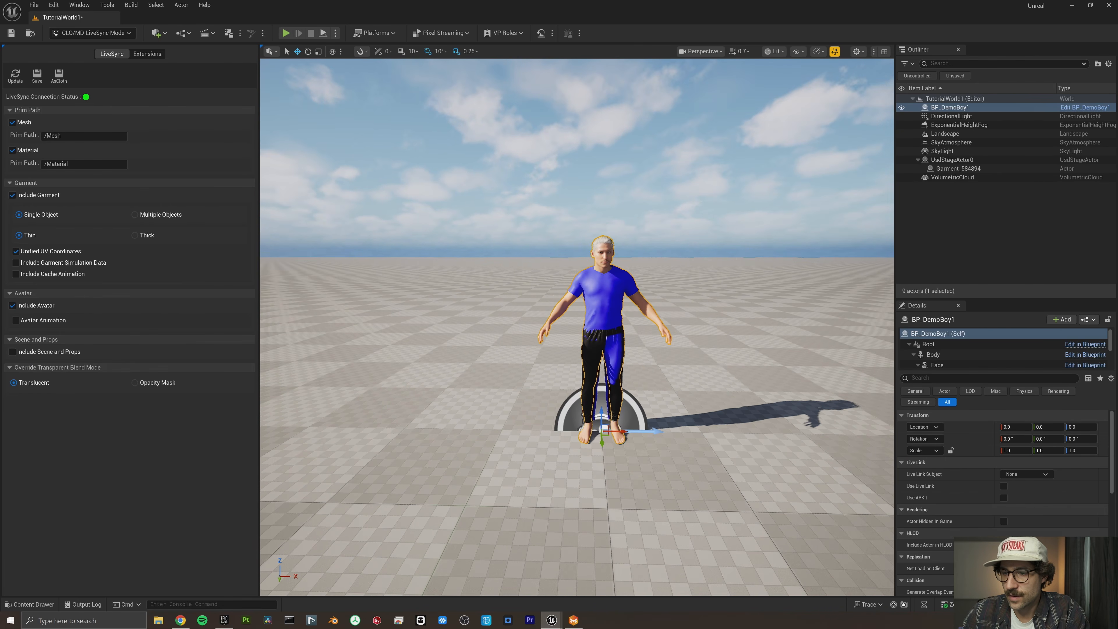
- Back in Marvelous Designer, pack the UVs of all trouser patterns into the 0 to 1 area with padding 0.001 and fidelity 3
click(571, 622)
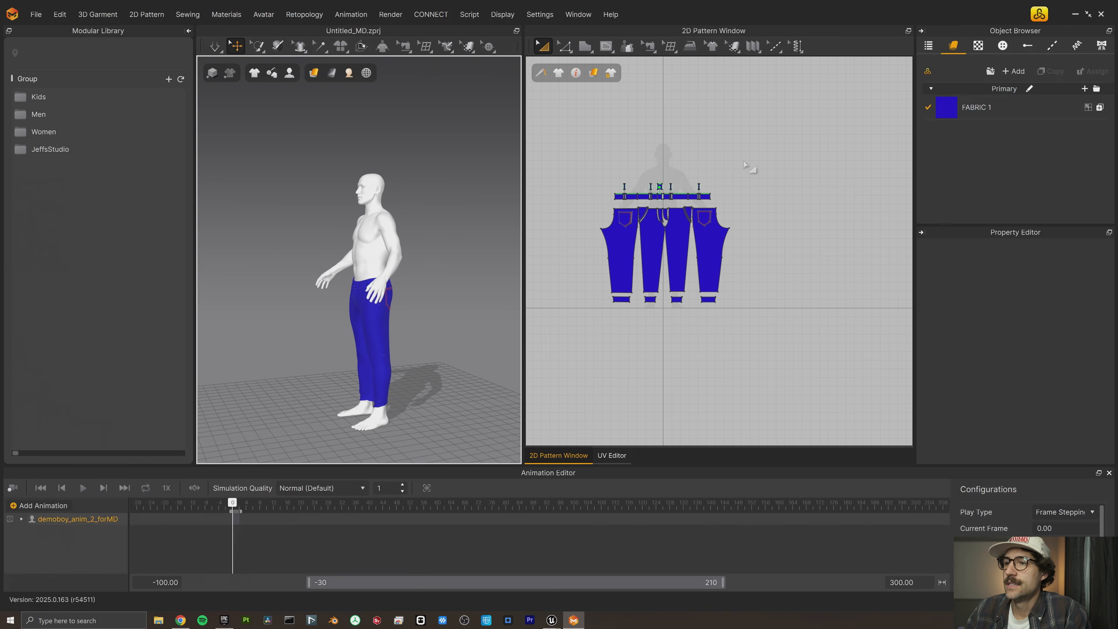
drag(751, 152, 564, 366)
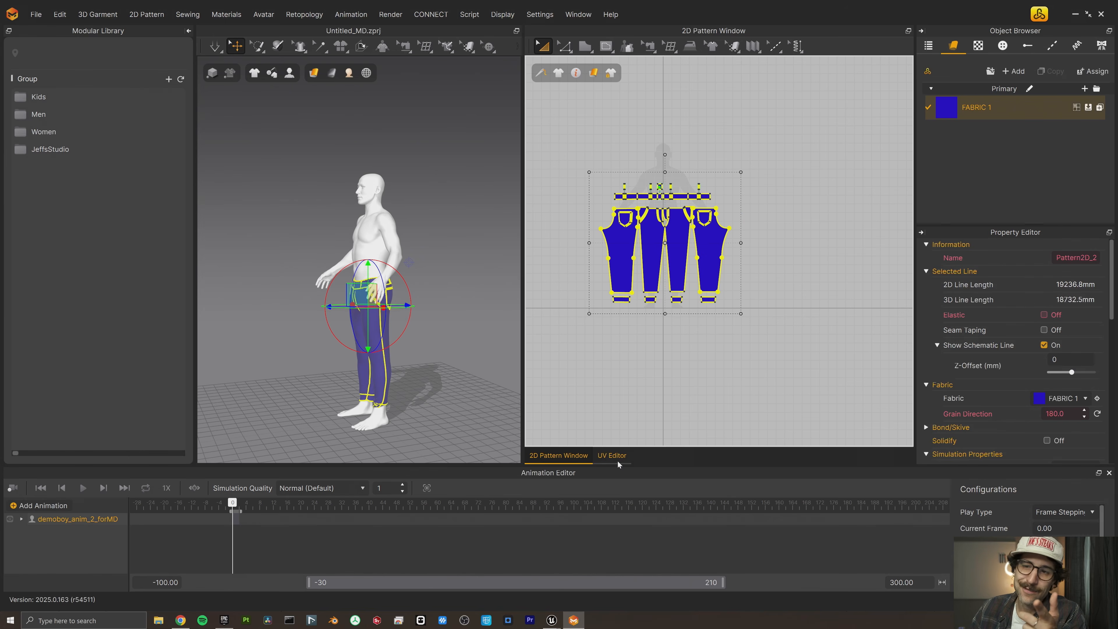
click(612, 455)
drag(842, 185, 590, 462)
click(606, 45)
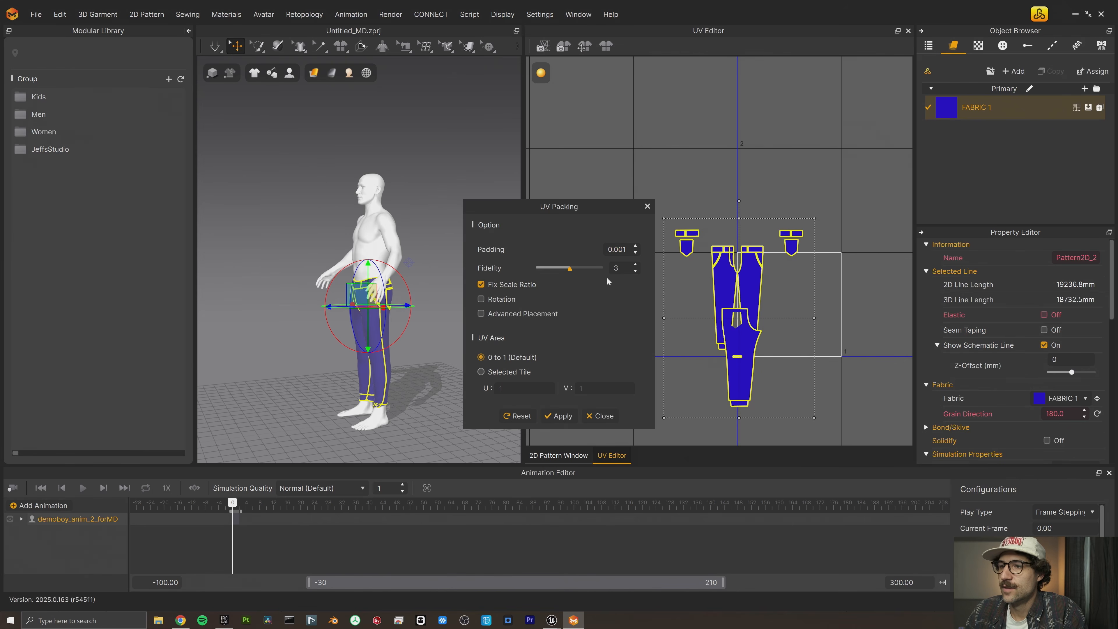
click(557, 416)
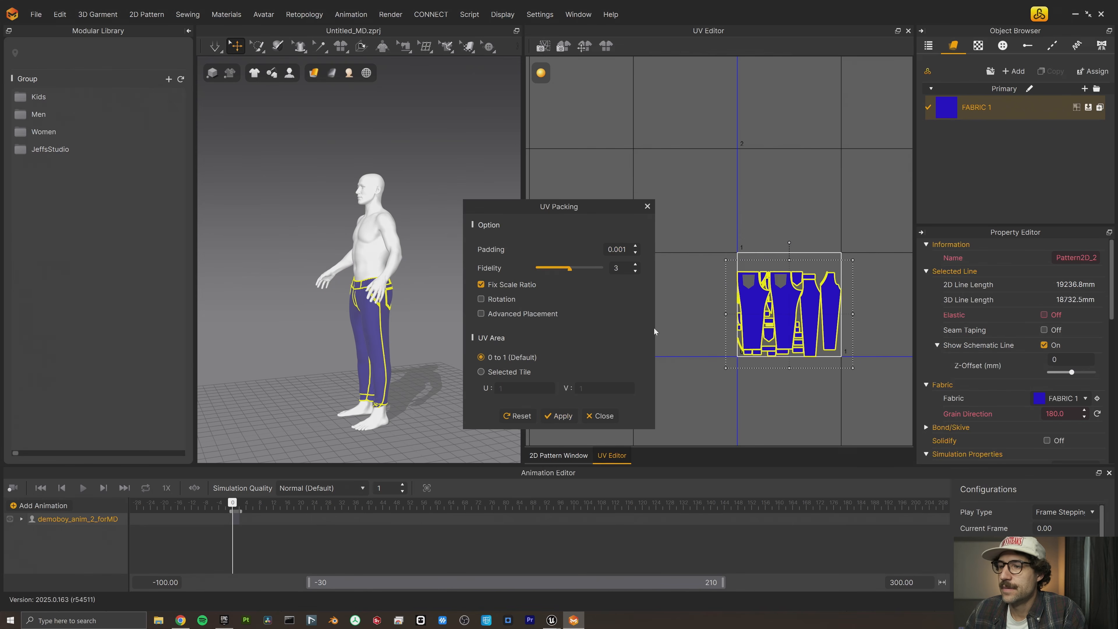
click(647, 206)
- Fit all UVs to 0-1 using an absolute length of 15.00 mm, and shift the trouser patterns sideways in the 2D Pattern Window
right_click(772, 316)
click(785, 356)
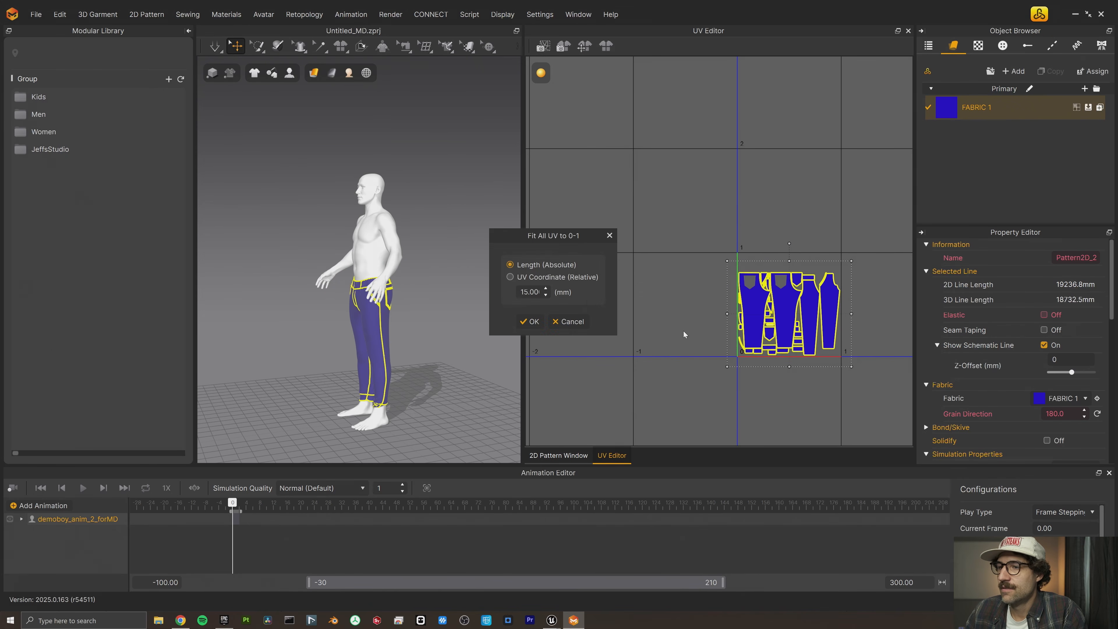
click(532, 322)
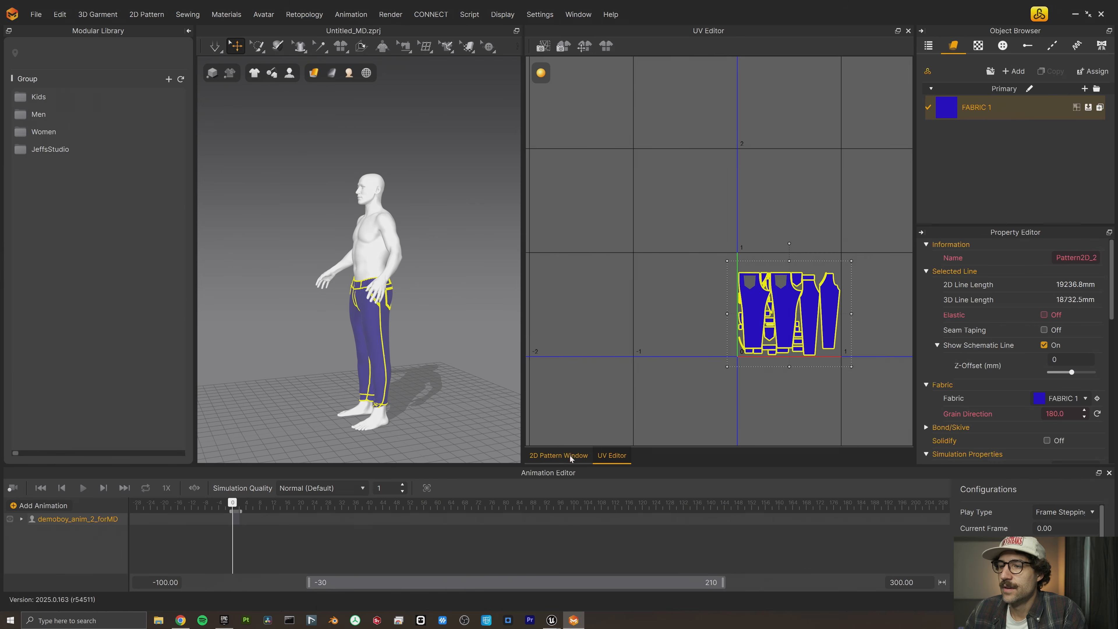
click(559, 455)
drag(683, 228, 729, 216)
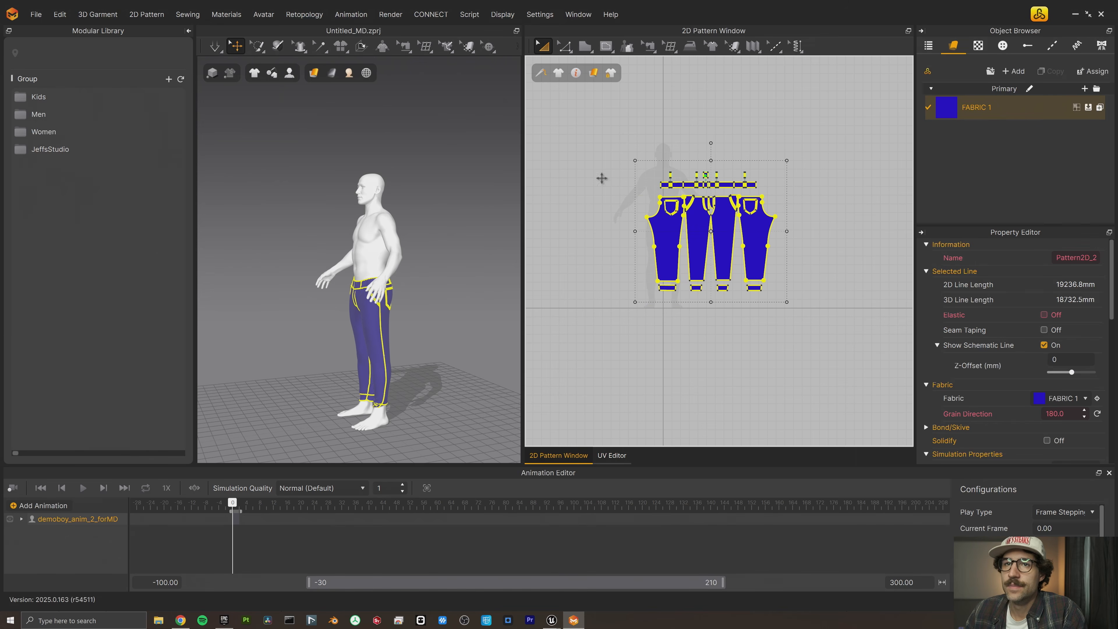
- Return to Unreal, update the trousers through LiveSync with the repacked UVs, and inspect them on the MetaHuman
mouse_move(552, 620)
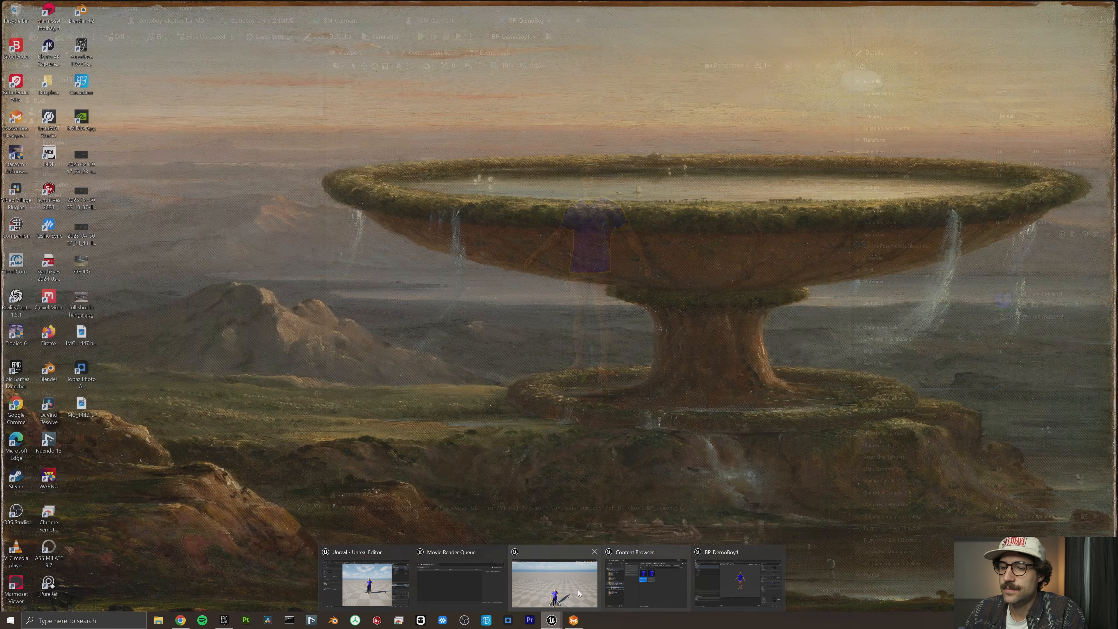
click(579, 590)
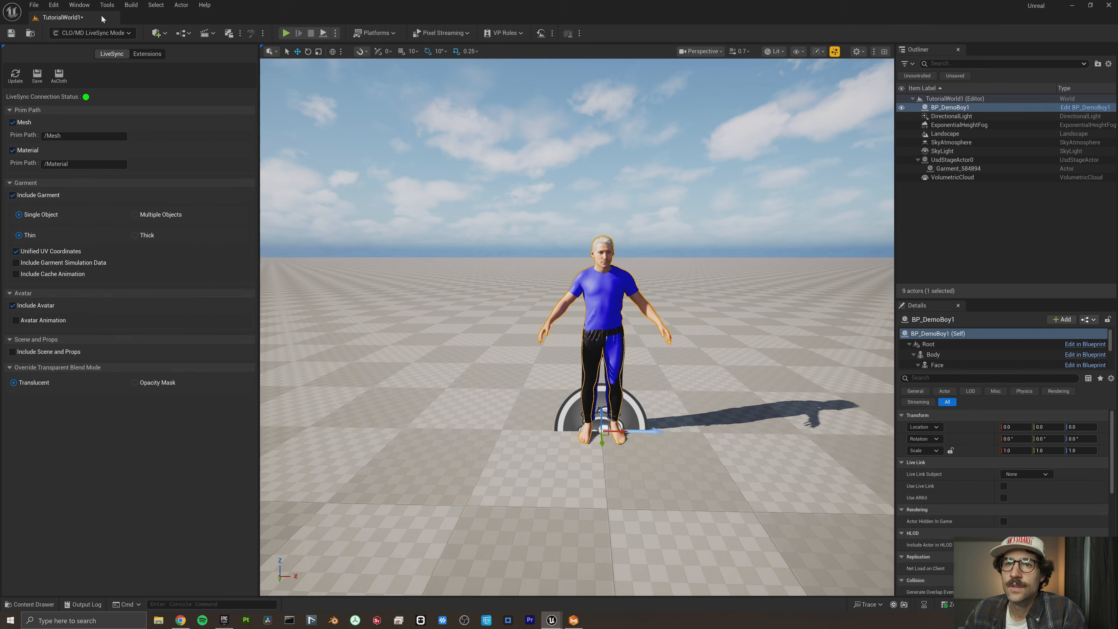
click(16, 75)
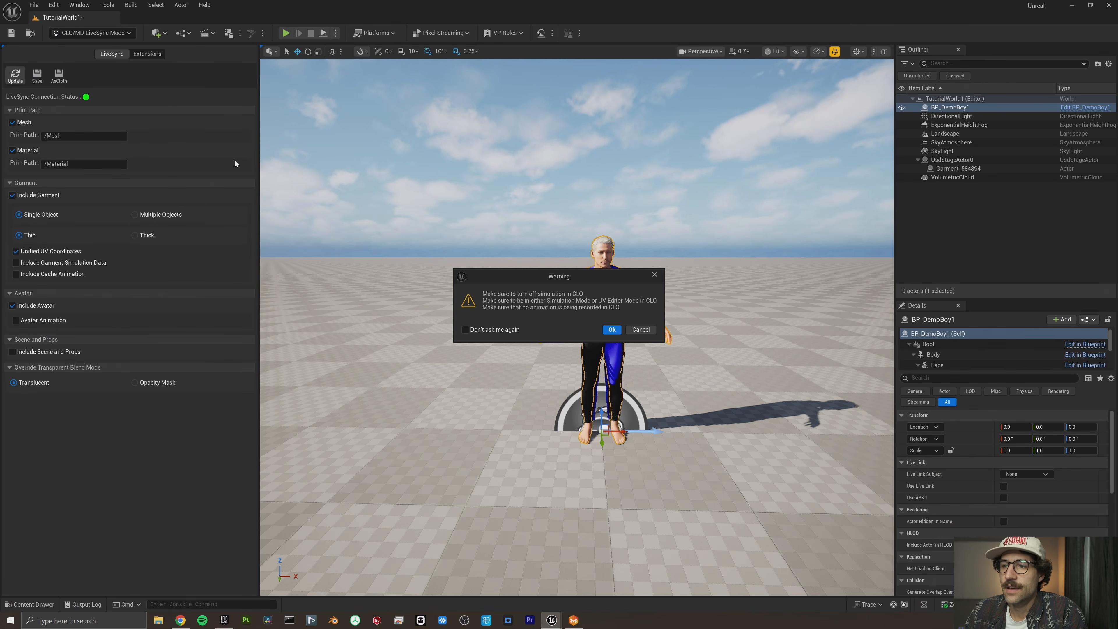
click(611, 329)
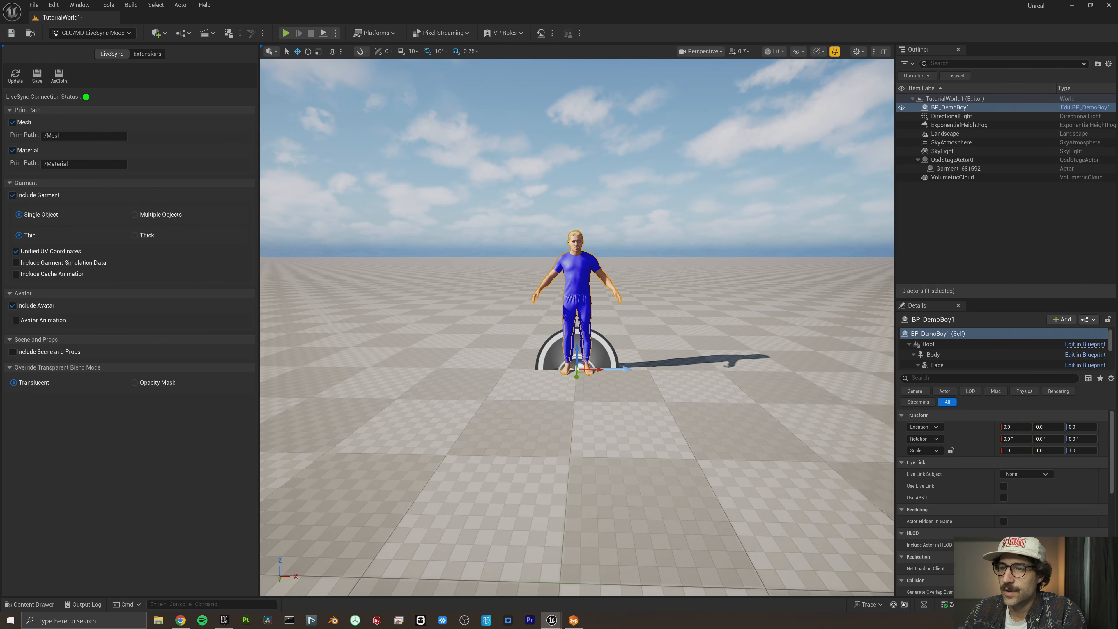
right_drag(711, 392, 711, 389)
key(w)
click(703, 352)
key(w)
right_drag(599, 269, 601, 258)
key(w)
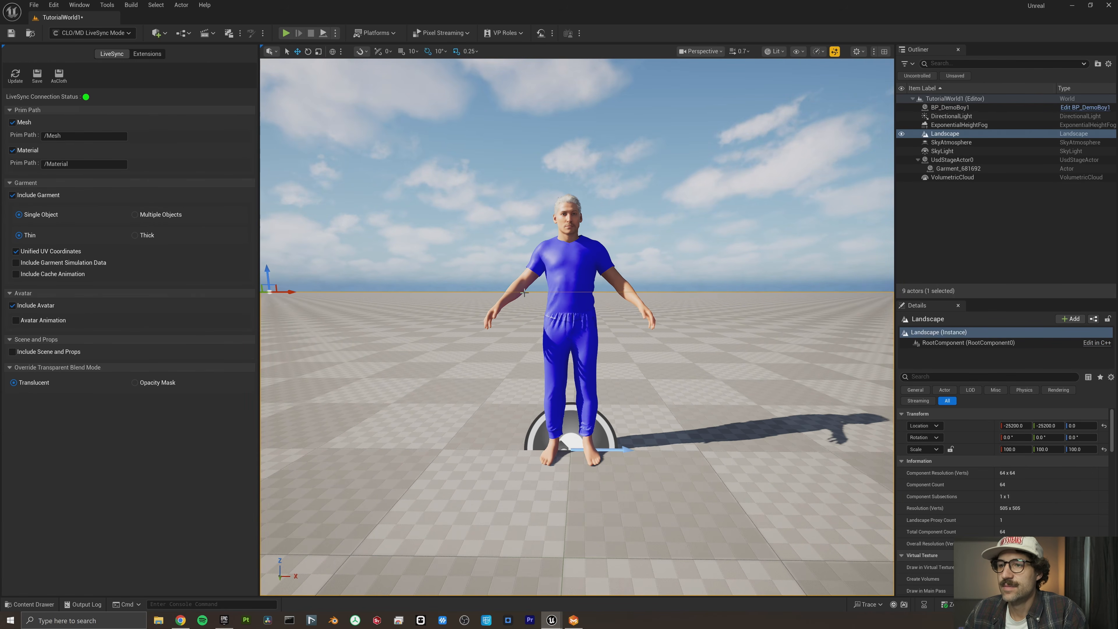
- Save the LiveSync trousers as project assets in the Tutorials/custom_clothes_tutorial folder
click(37, 79)
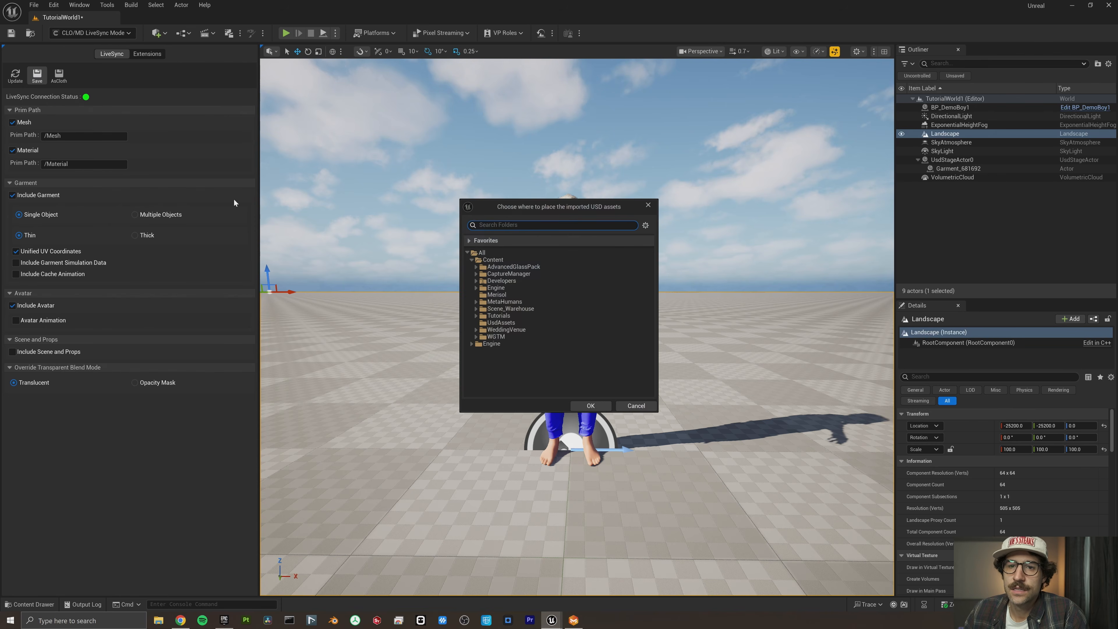
double_click(499, 315)
click(498, 323)
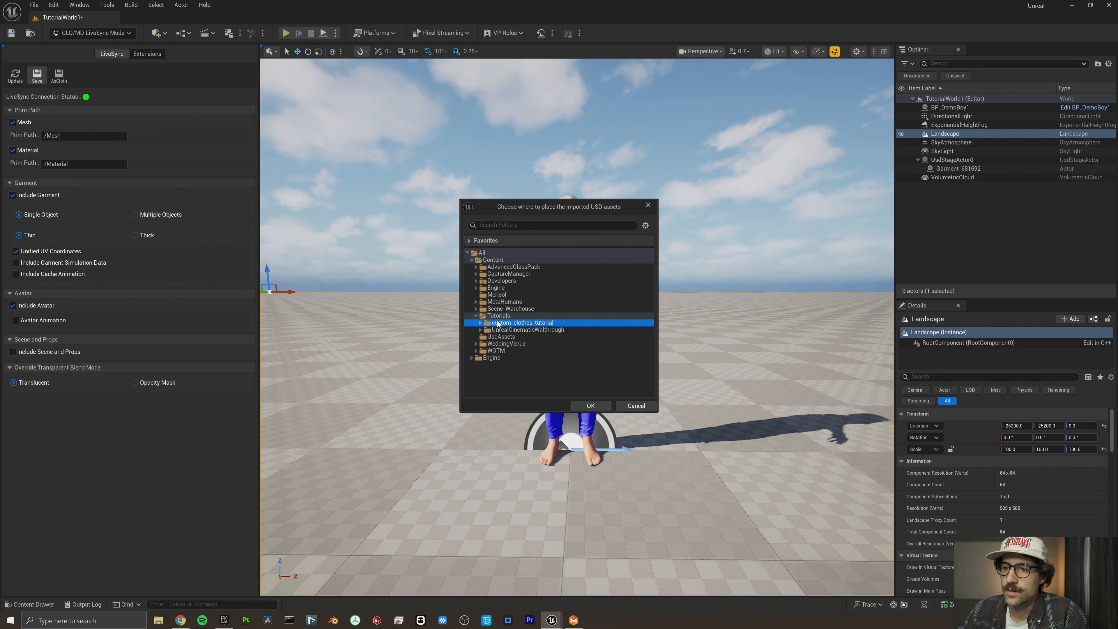
click(480, 323)
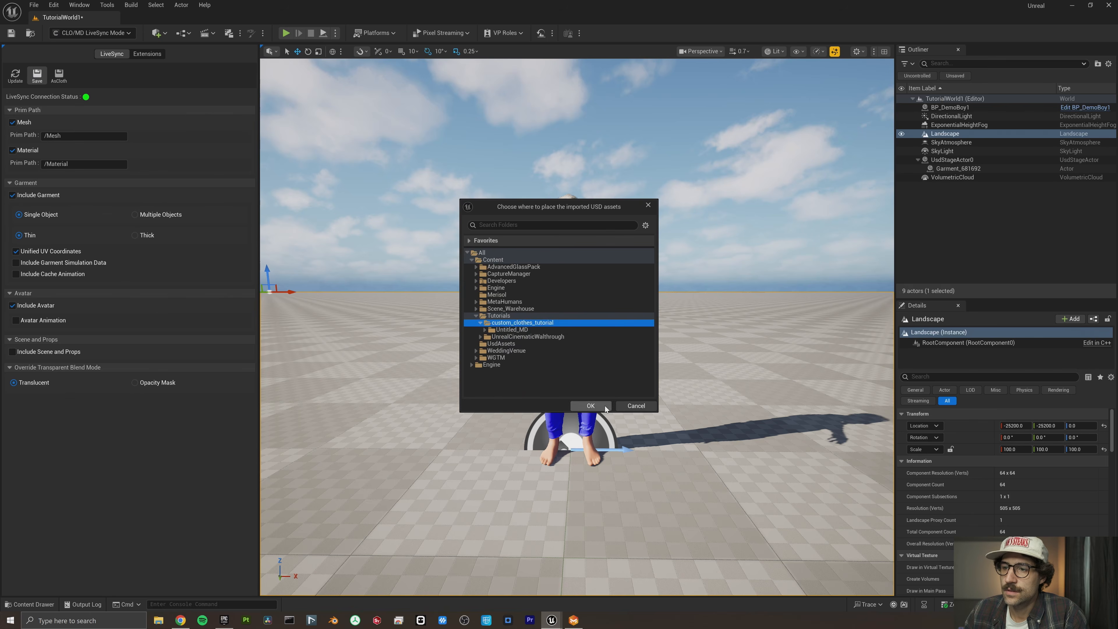
click(605, 405)
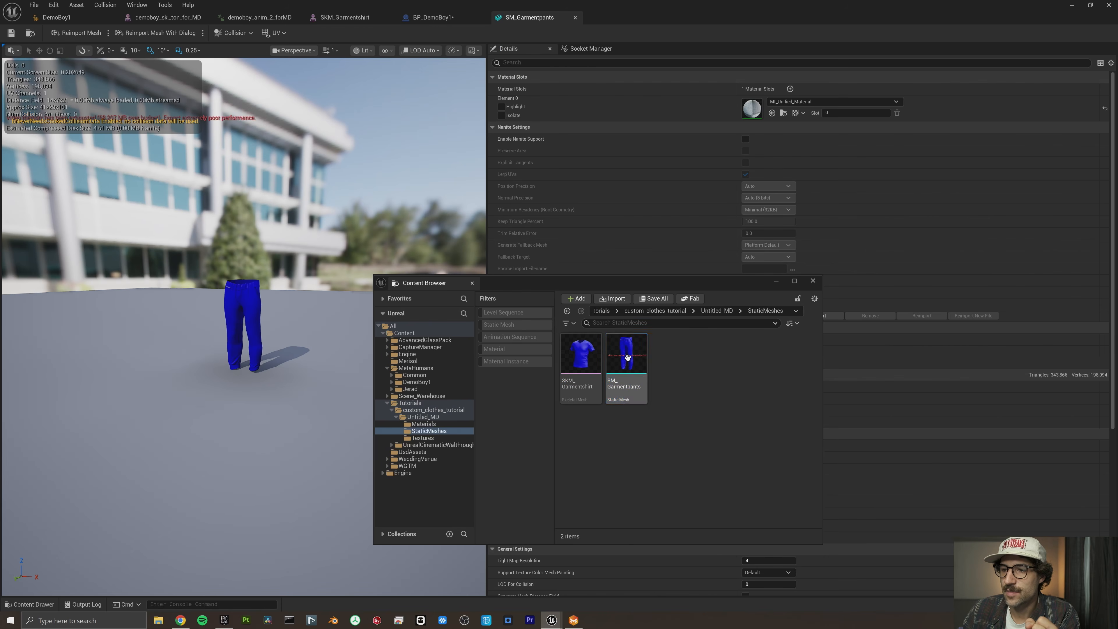
- Convert the SM_Garmentpants static mesh to a skeletal mesh using the existing demoboy_skeleton_for_MD skeletal mesh
right_click(628, 356)
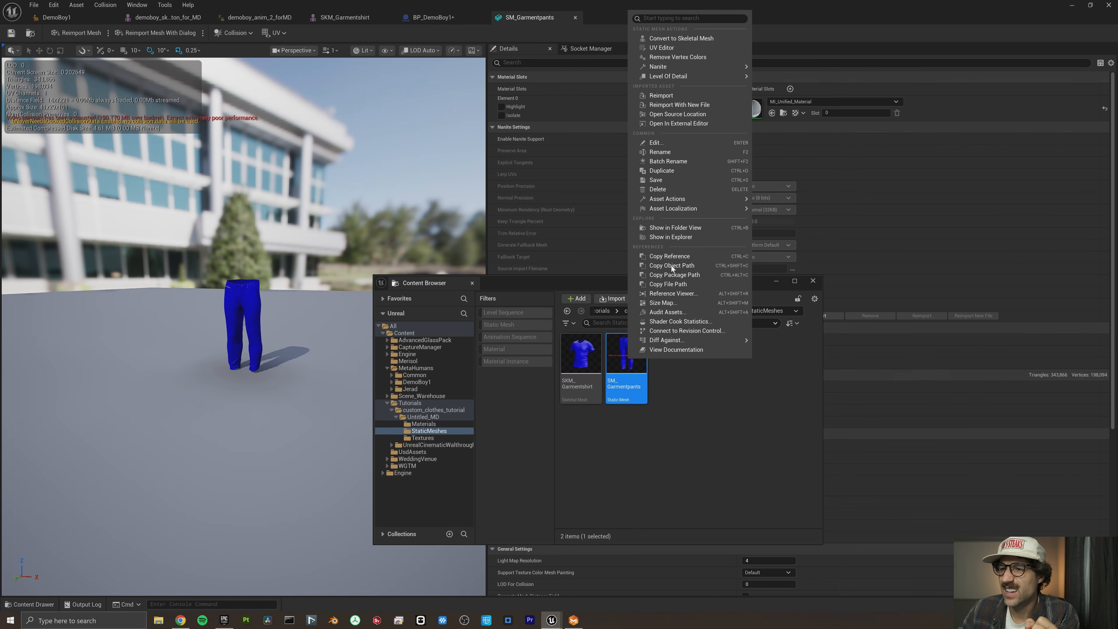
click(694, 39)
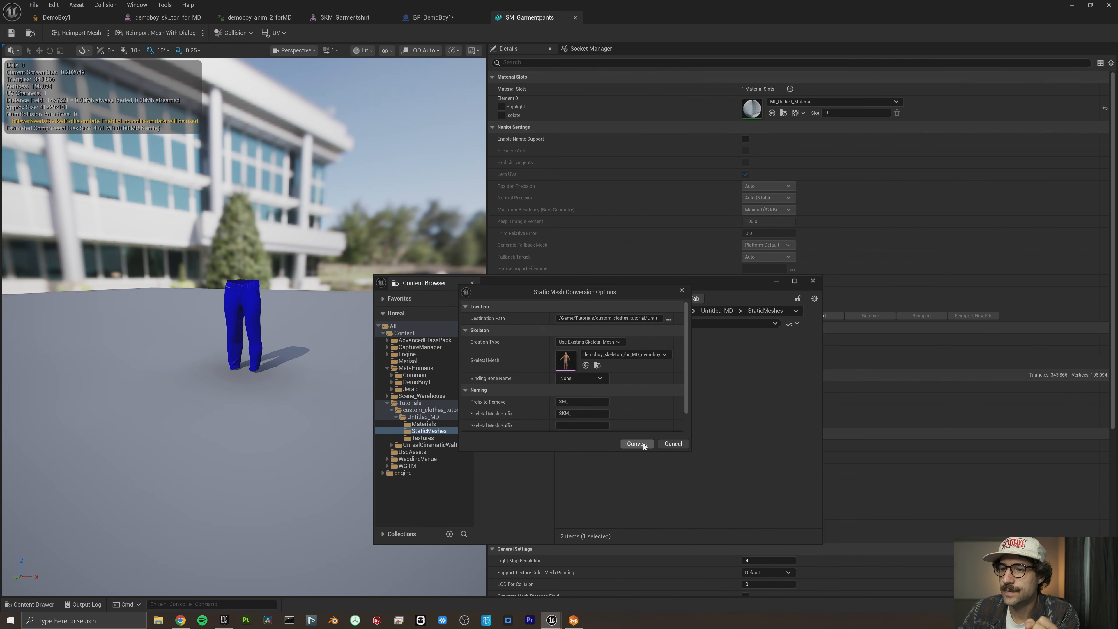
click(643, 443)
- Open SKM_Garmentpants, transfer skin weights to it from the demoboy_skeleton_for_MD mesh at LOD0, then accept and save the asset
right_click(574, 353)
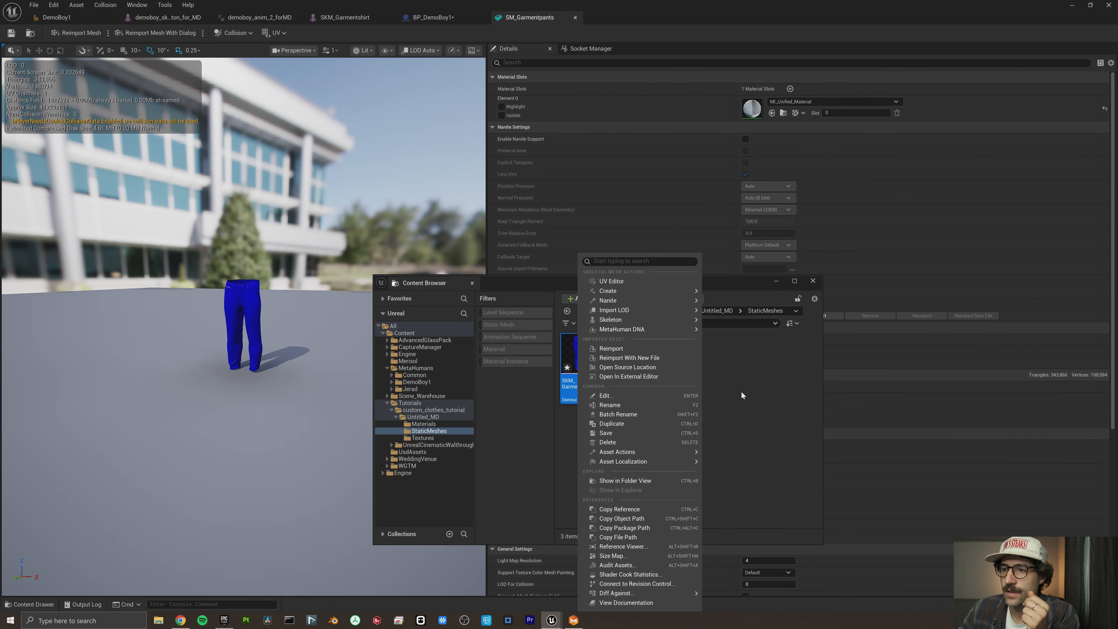
click(742, 396)
double_click(580, 353)
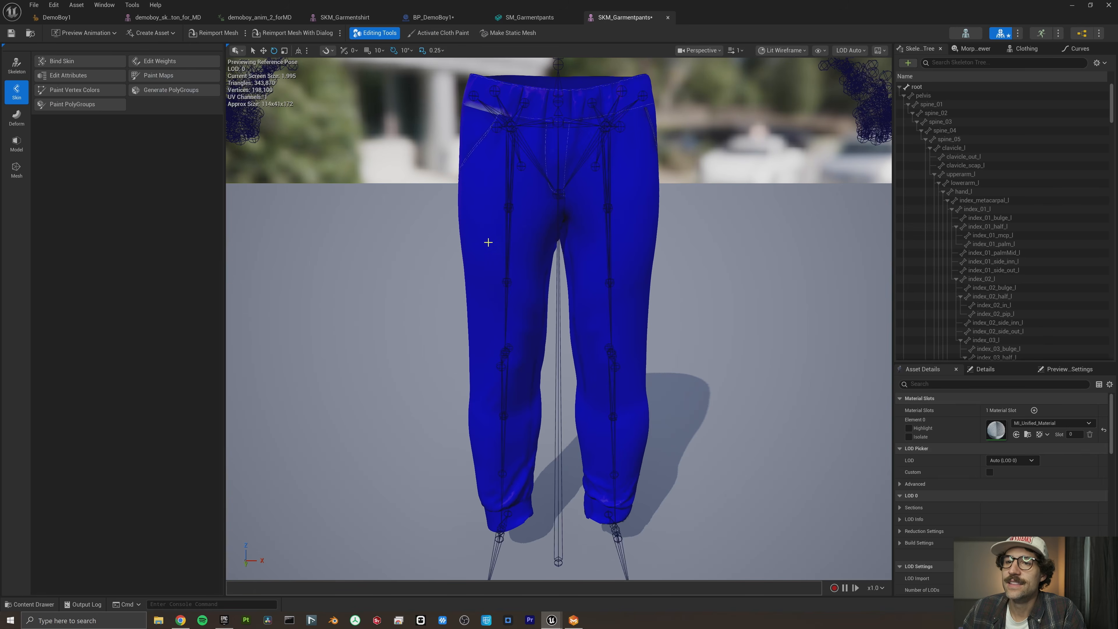
click(169, 62)
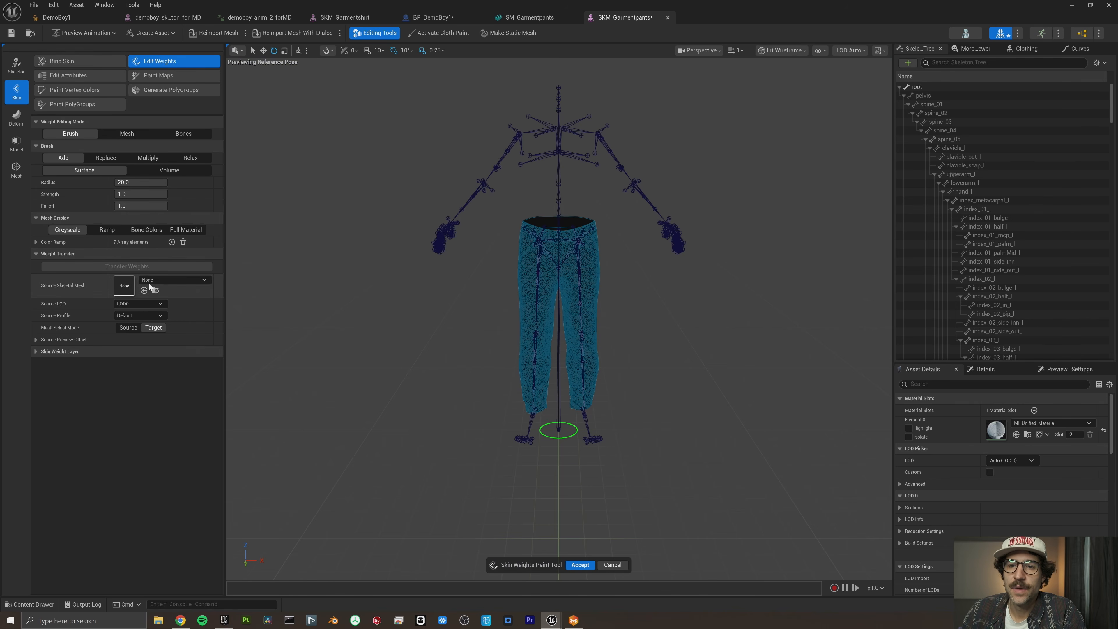
click(152, 281)
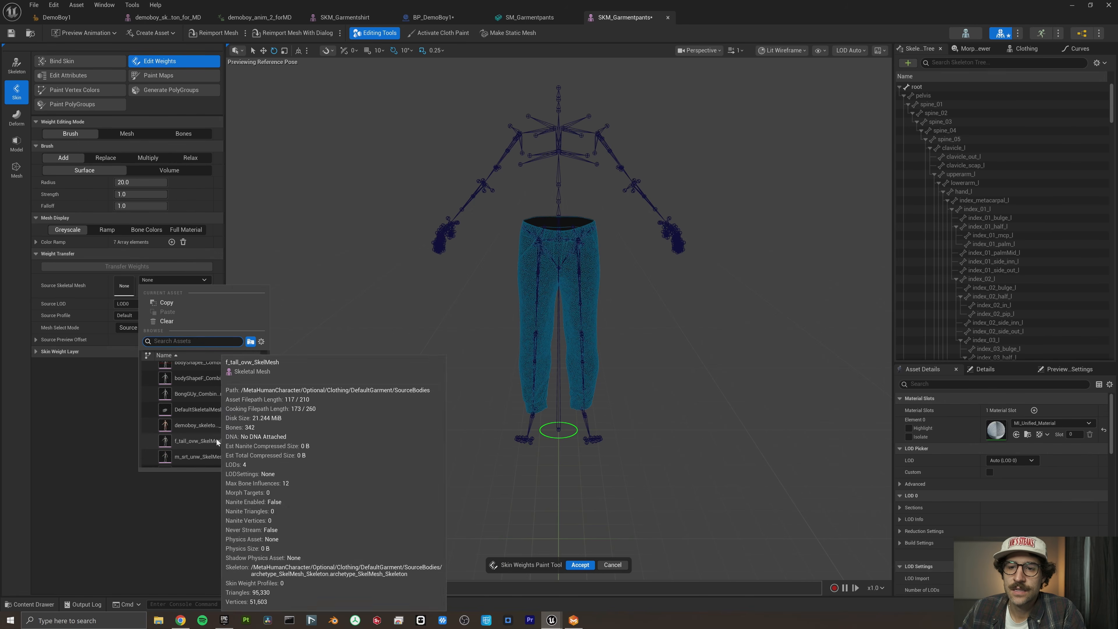
click(217, 425)
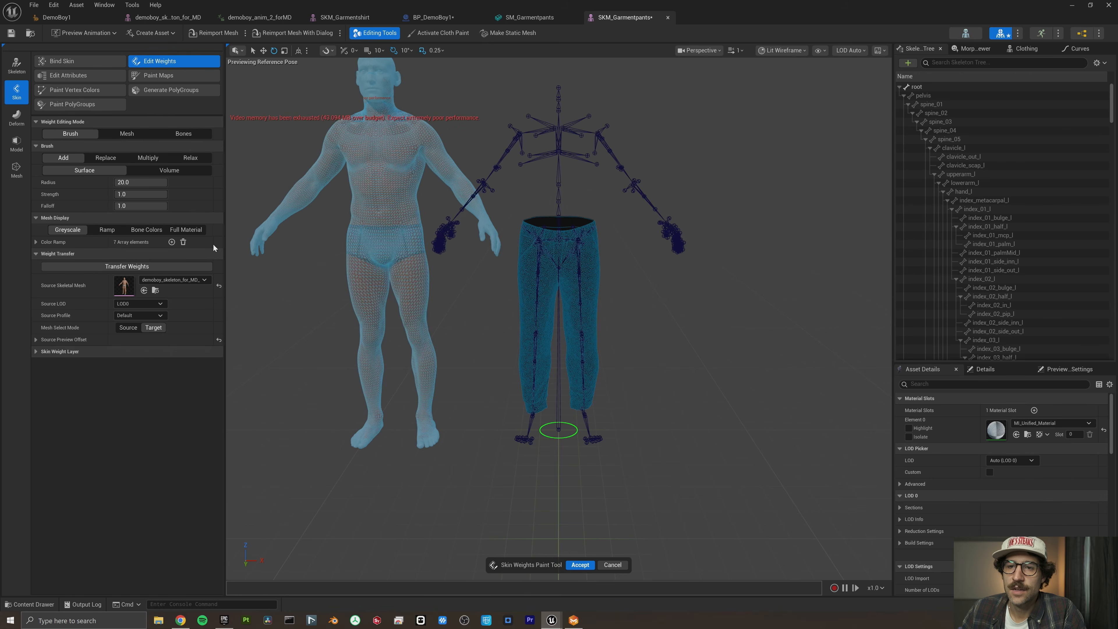
click(134, 268)
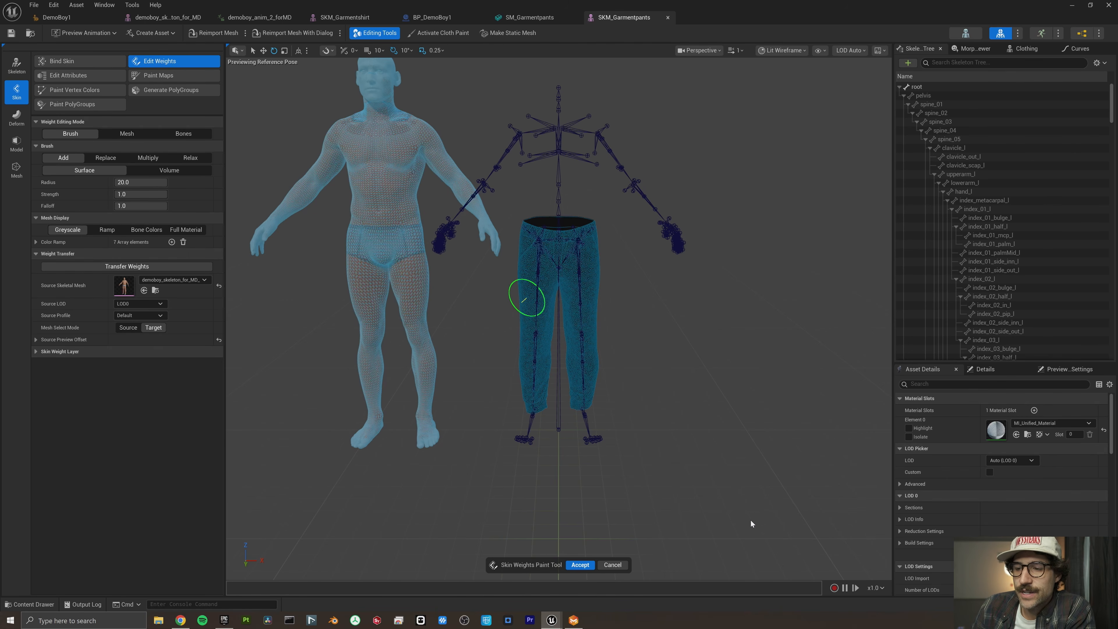
click(582, 565)
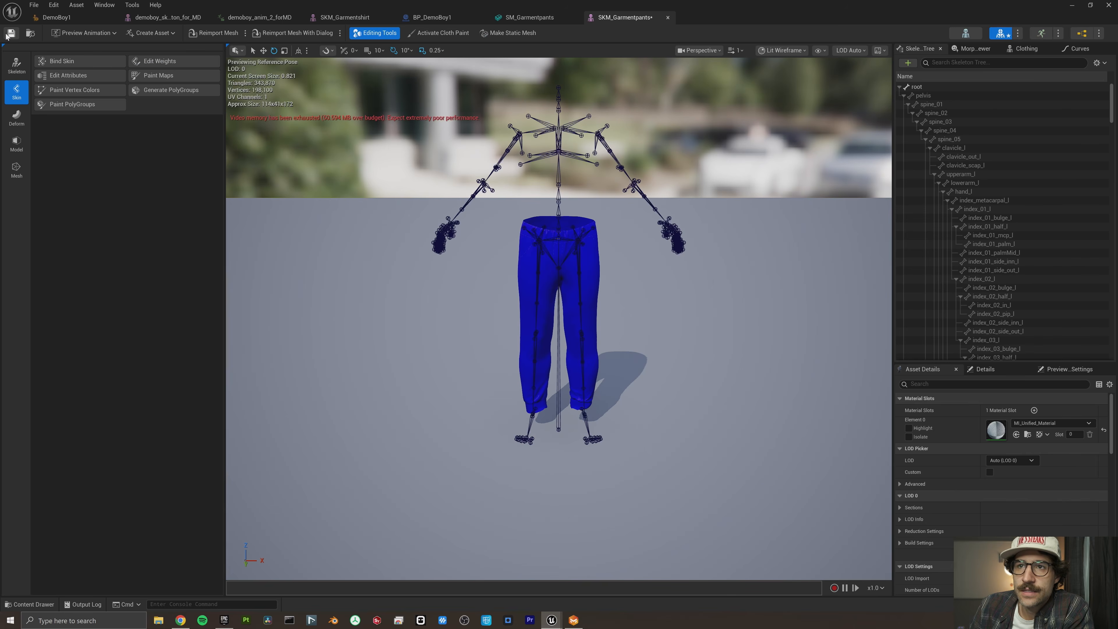
click(10, 33)
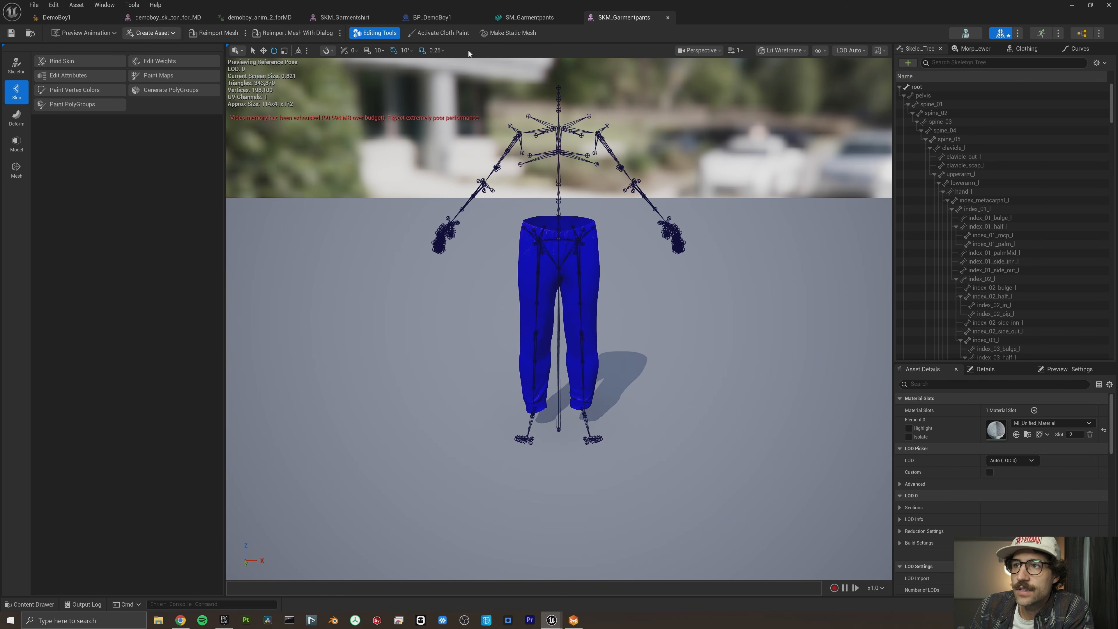
- In the BP_DemoBoy1 blueprint, add SKM_Garmentpants as a skeletal mesh component under Body and name it pants
click(450, 20)
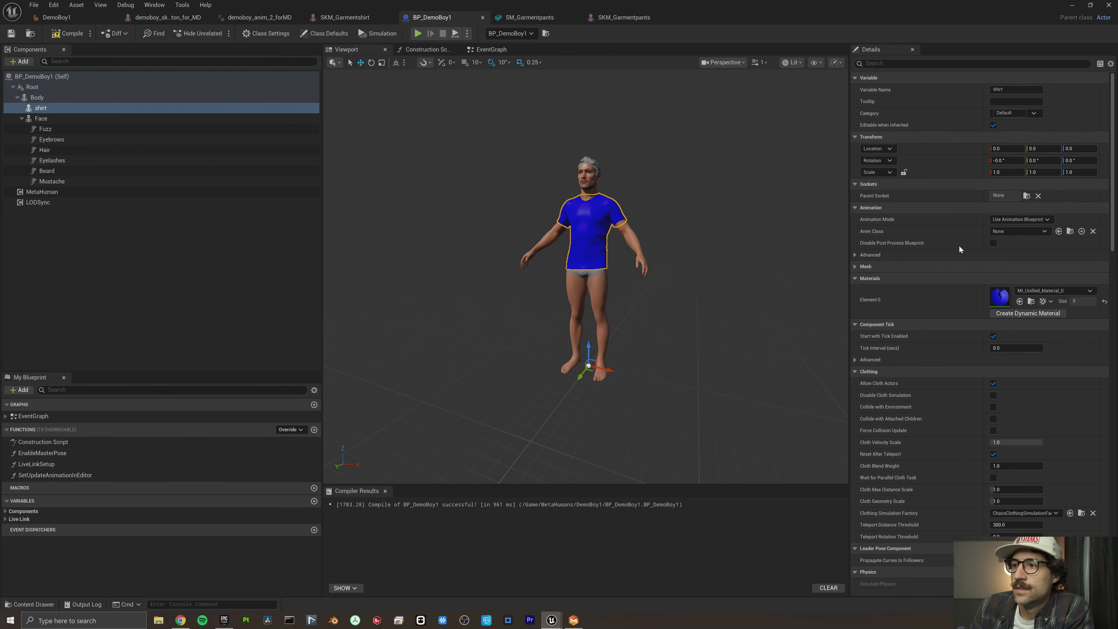
click(19, 62)
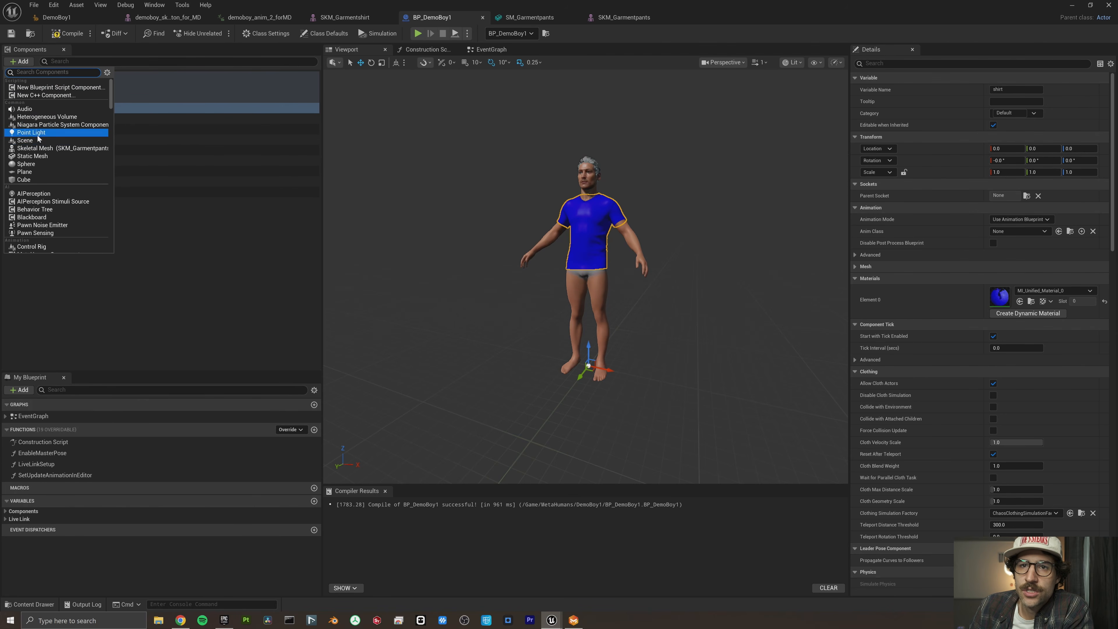
click(19, 62)
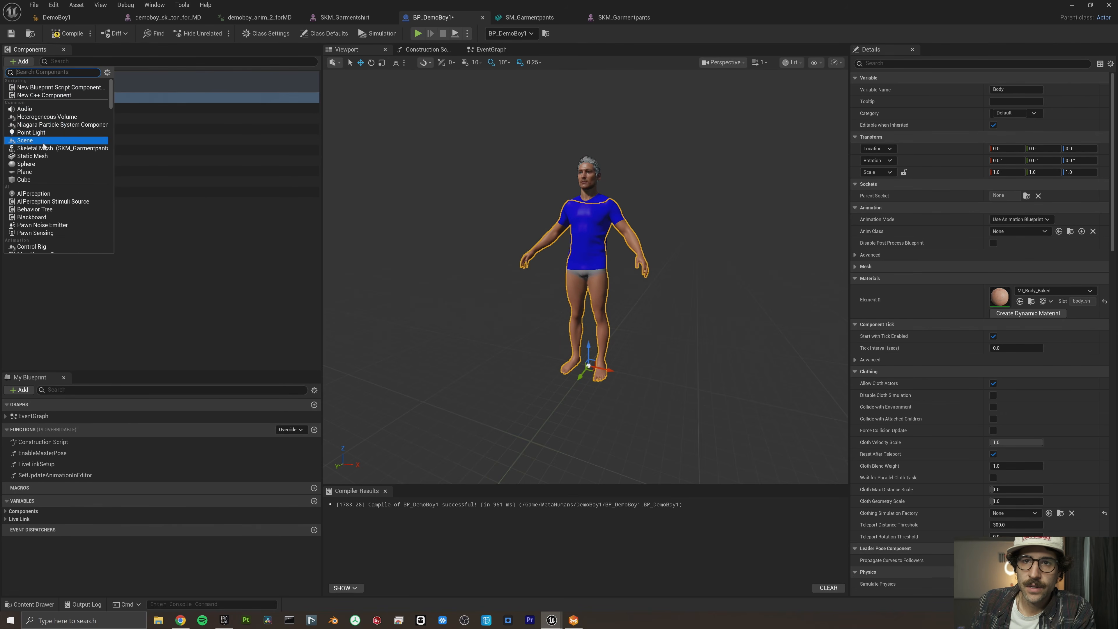
click(43, 148)
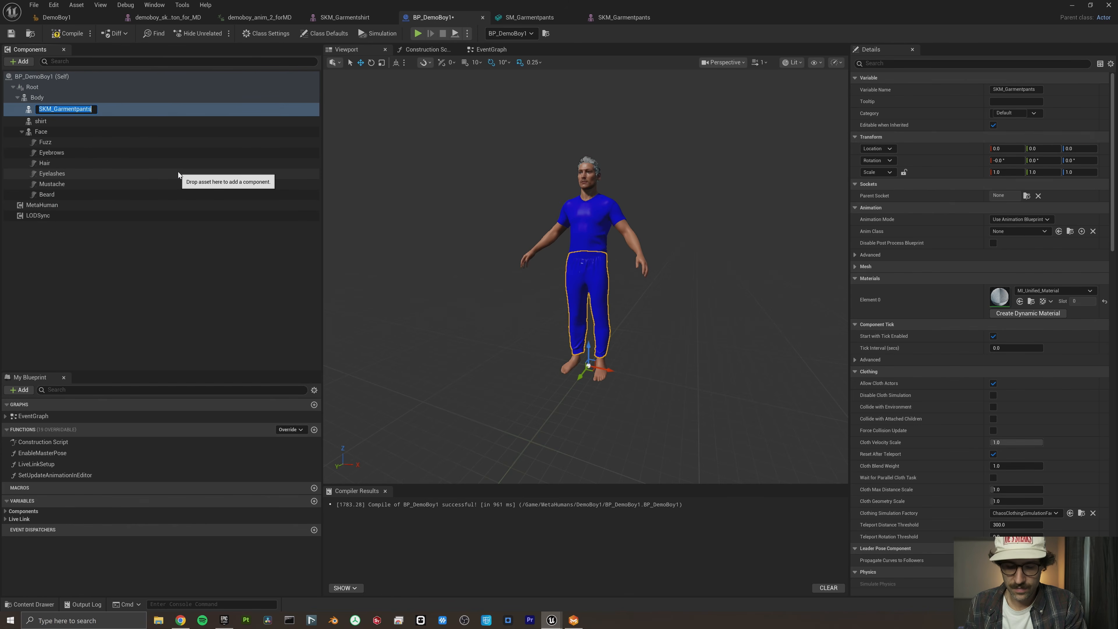
text(pants)
key(Return)
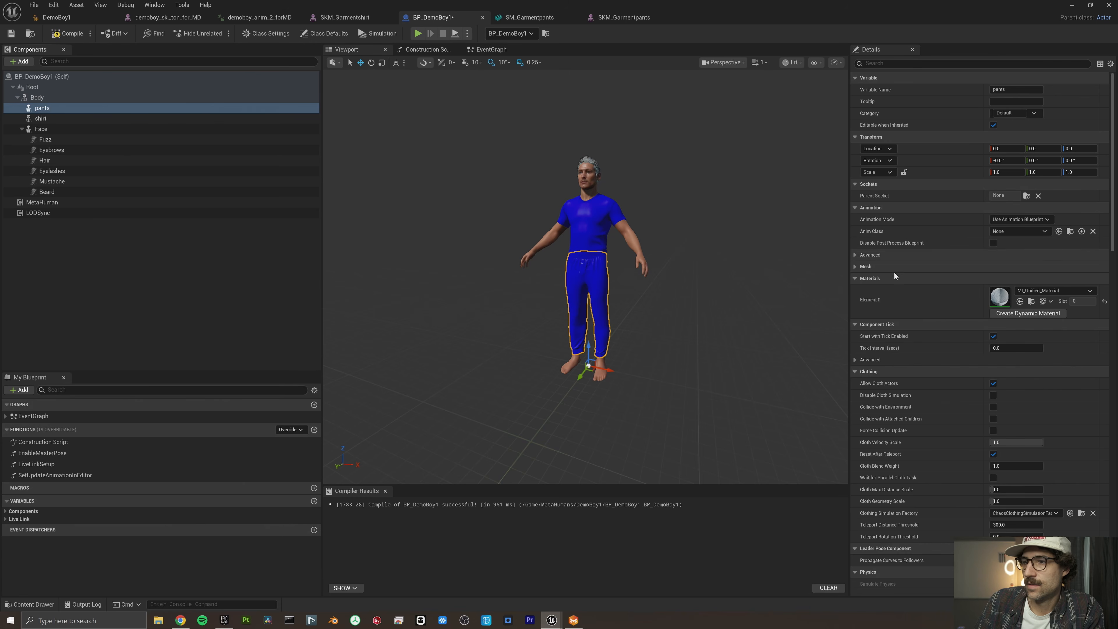
- Check the shirt and pants component details in BP_DemoBoy1, and compile the blueprint
click(65, 119)
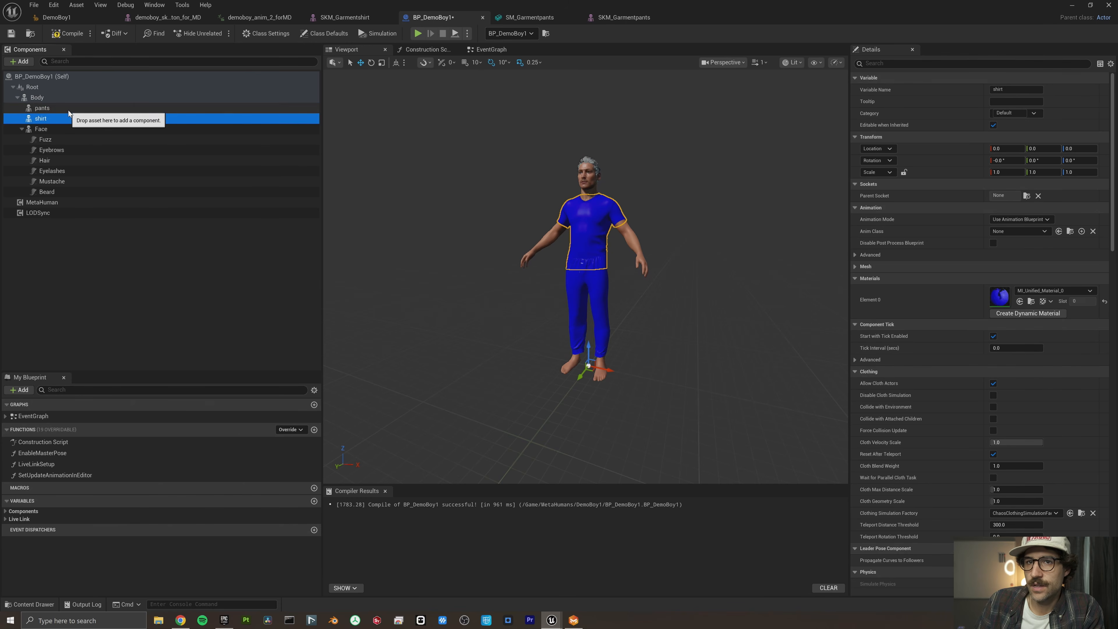
click(62, 109)
scroll(1007, 390, down, 10)
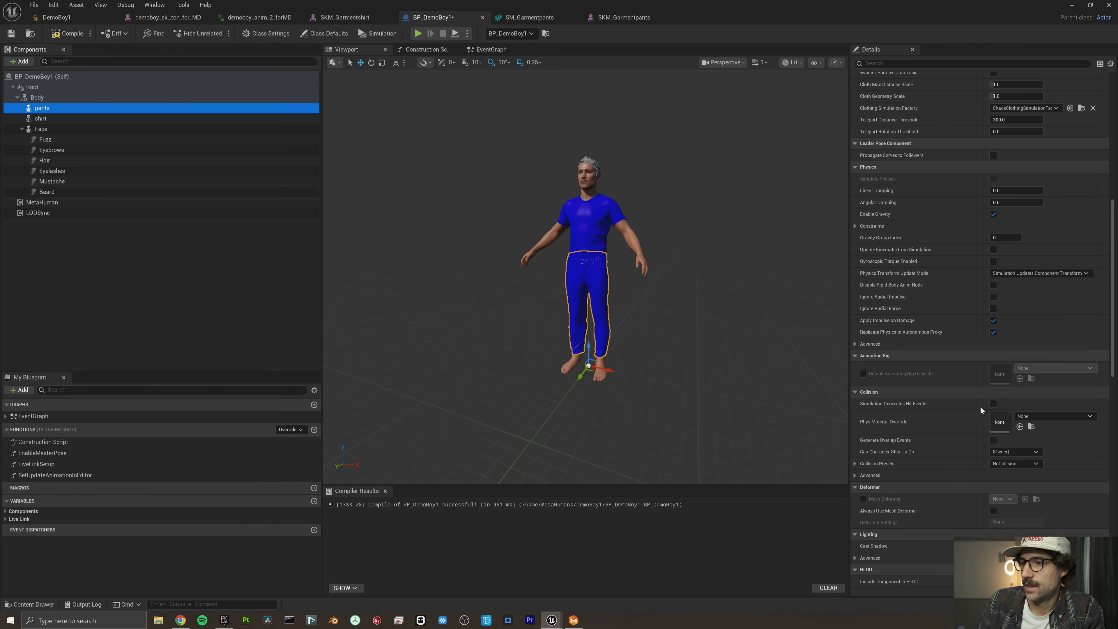
scroll(976, 408, up, 10)
scroll(976, 408, up, 2)
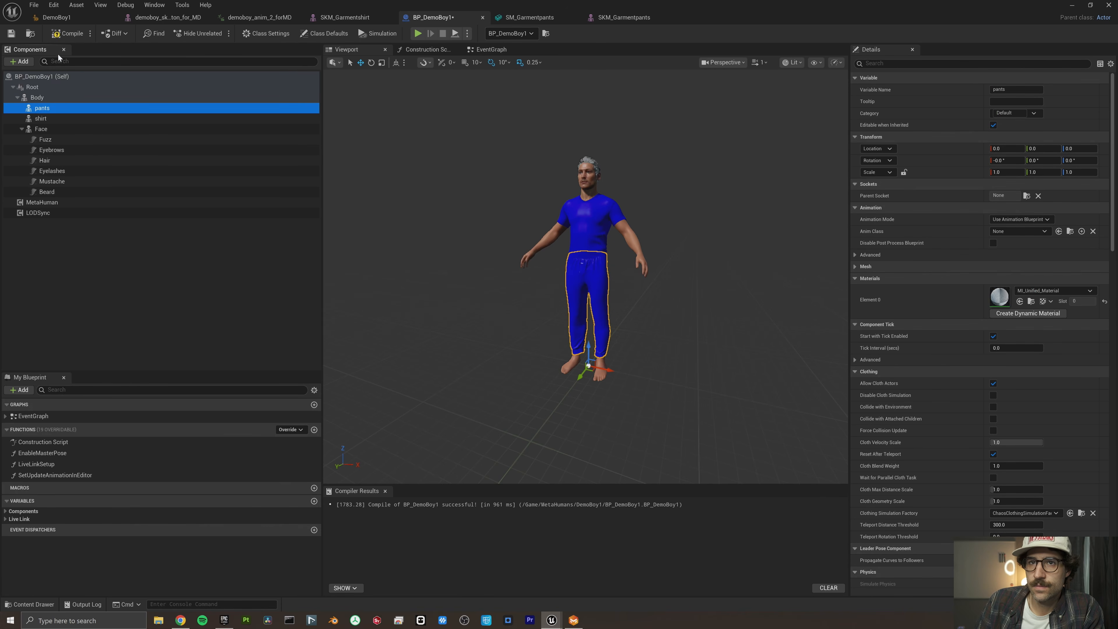
click(73, 35)
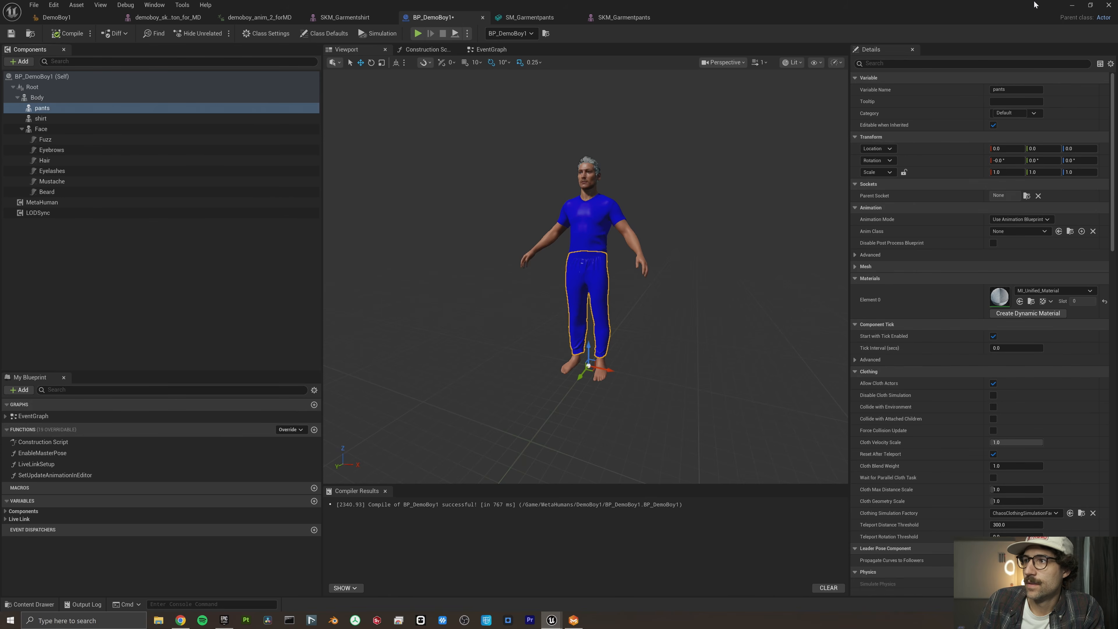
- Return to the level, open the demoby_test1 level sequence from custom_clothes_tutorial, and play the animation
click(1072, 5)
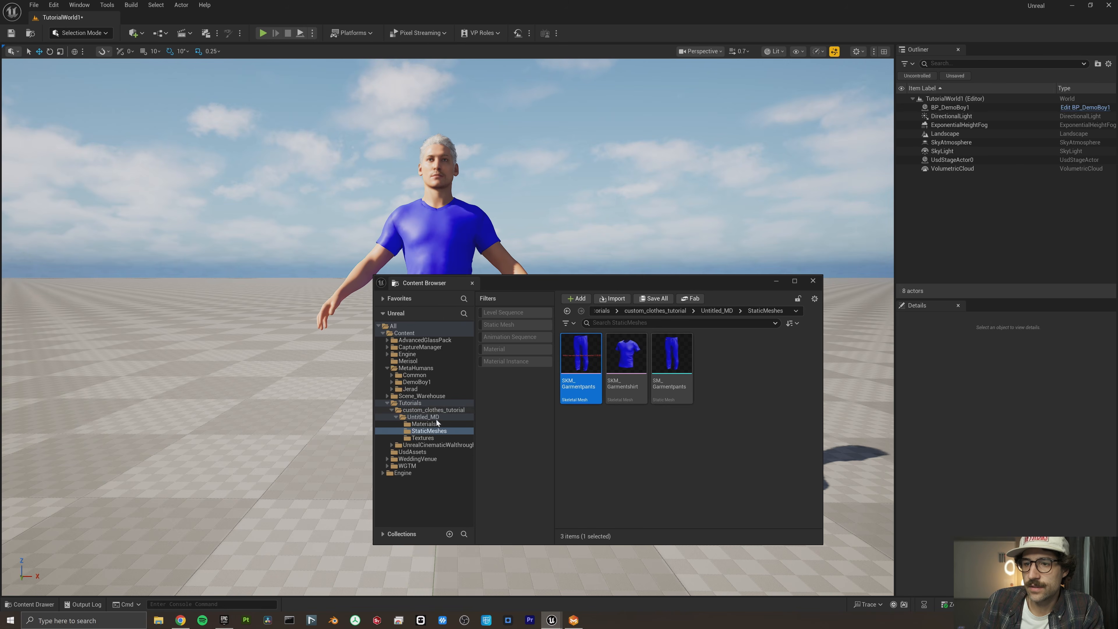
click(434, 410)
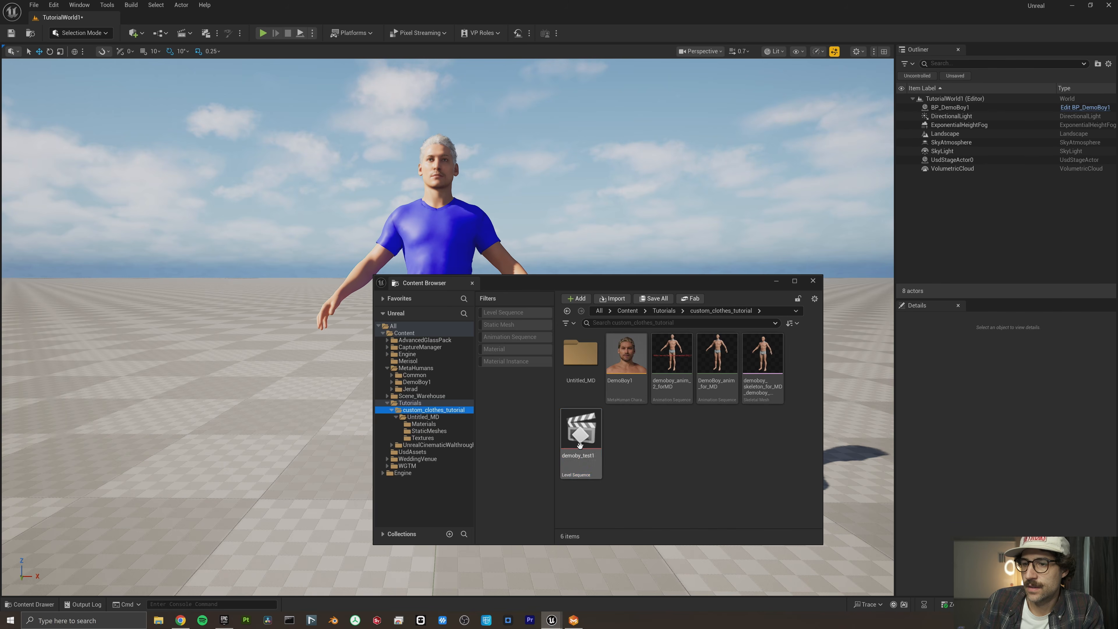
double_click(579, 445)
click(776, 280)
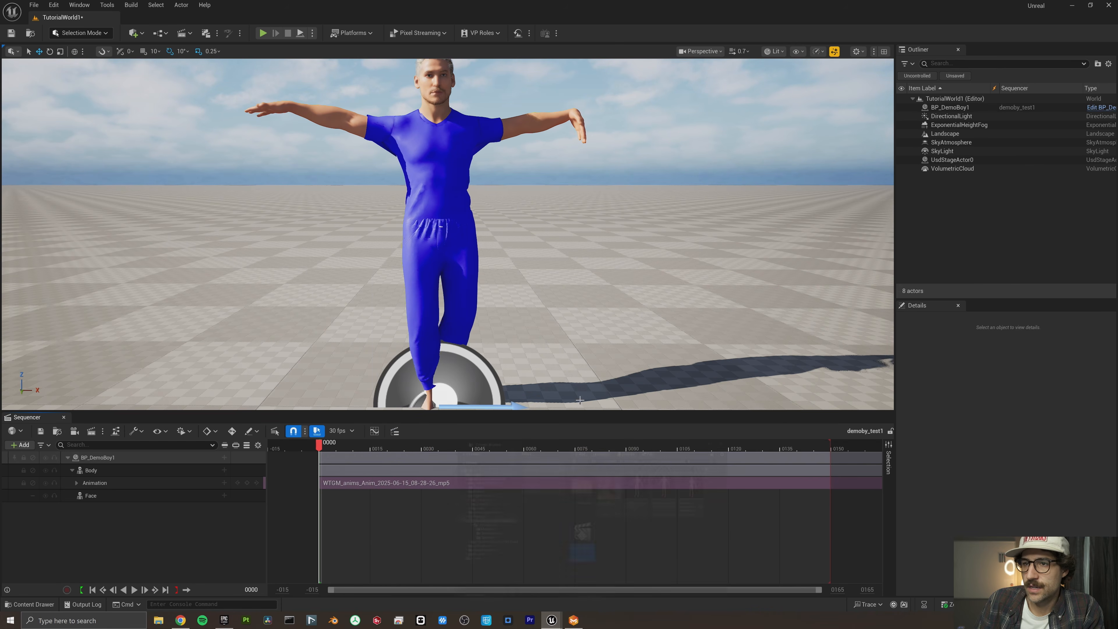
click(135, 589)
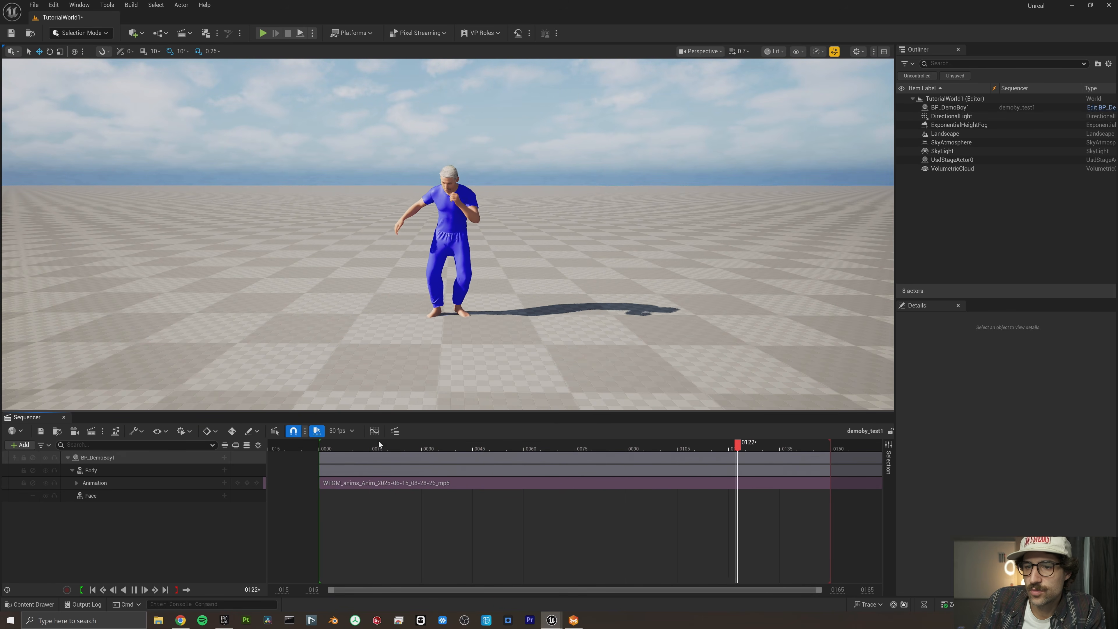
- Replay the sequence from frame 7 and inspect how the shirt and trousers follow the moving MetaHuman
click(343, 446)
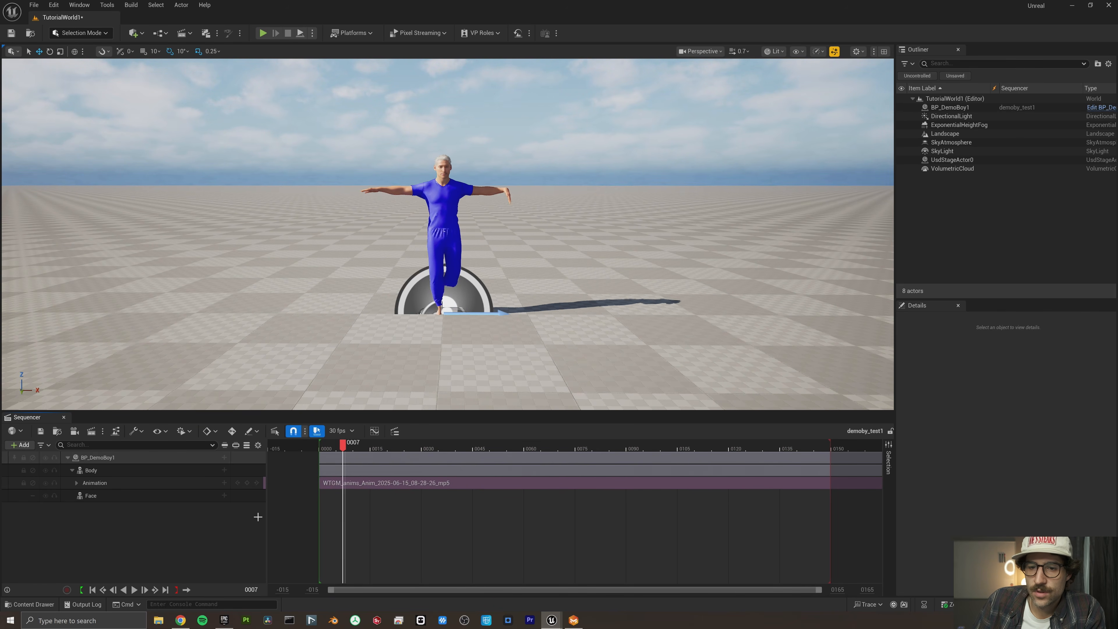
click(135, 591)
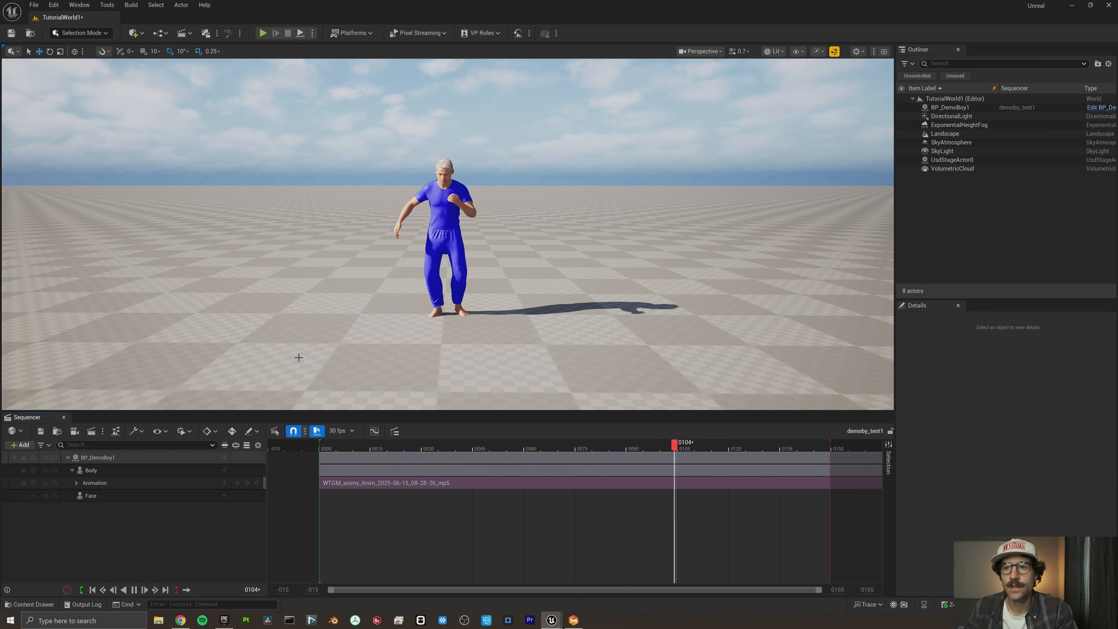
key(d)
mouse_move(297, 357)
right_down()
mouse_move(259, 345)
mouse_move(304, 365)
mouse_move(392, 371)
mouse_move(444, 357)
mouse_move(299, 354)
right_up()
key(a)
key(a)
key(d)
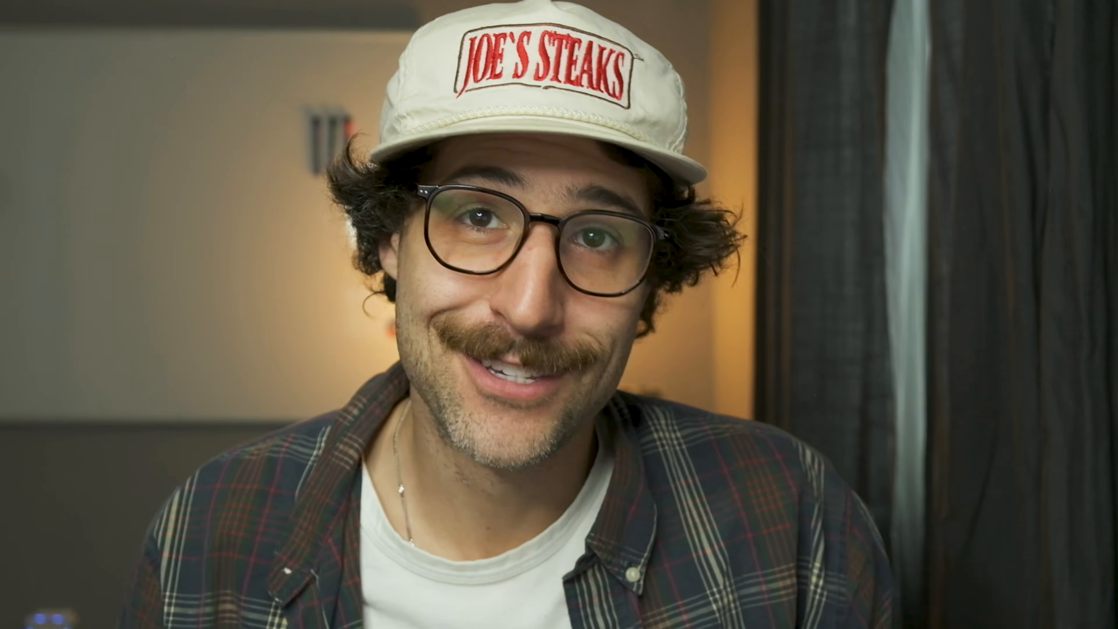